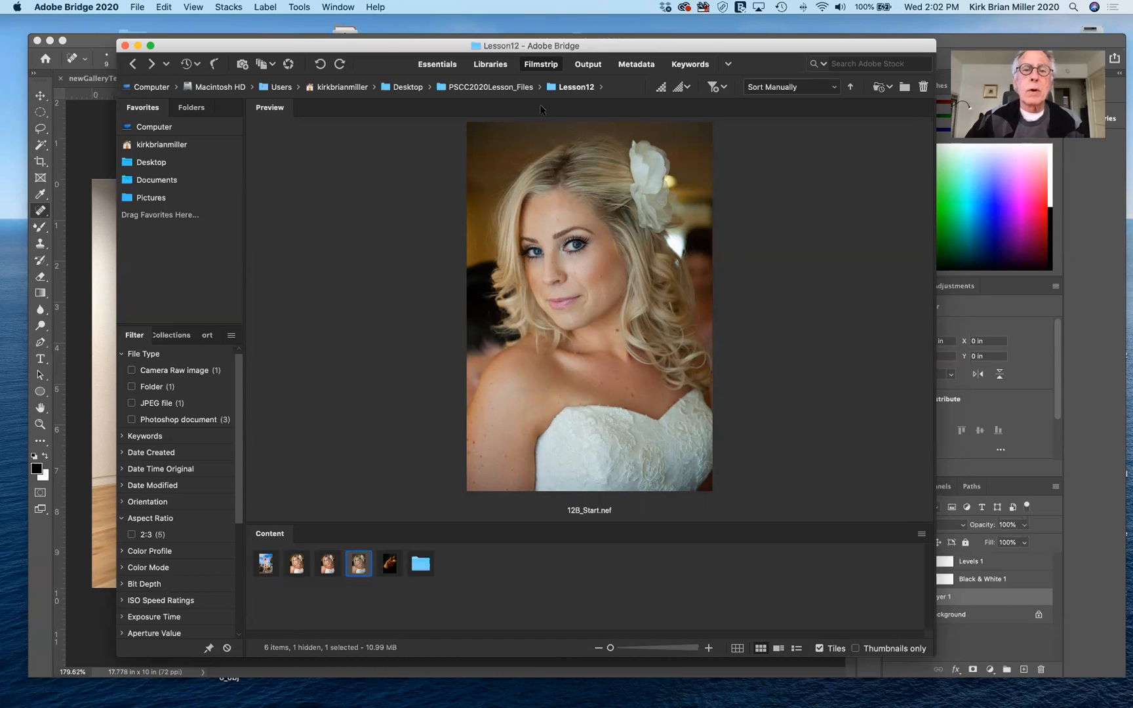
# Switch to the Metadata workspace and examine the file properties and camera data of 12B_Start.nef.
pyautogui.moveTo(593, 47); pyautogui.dragTo(602, 41)
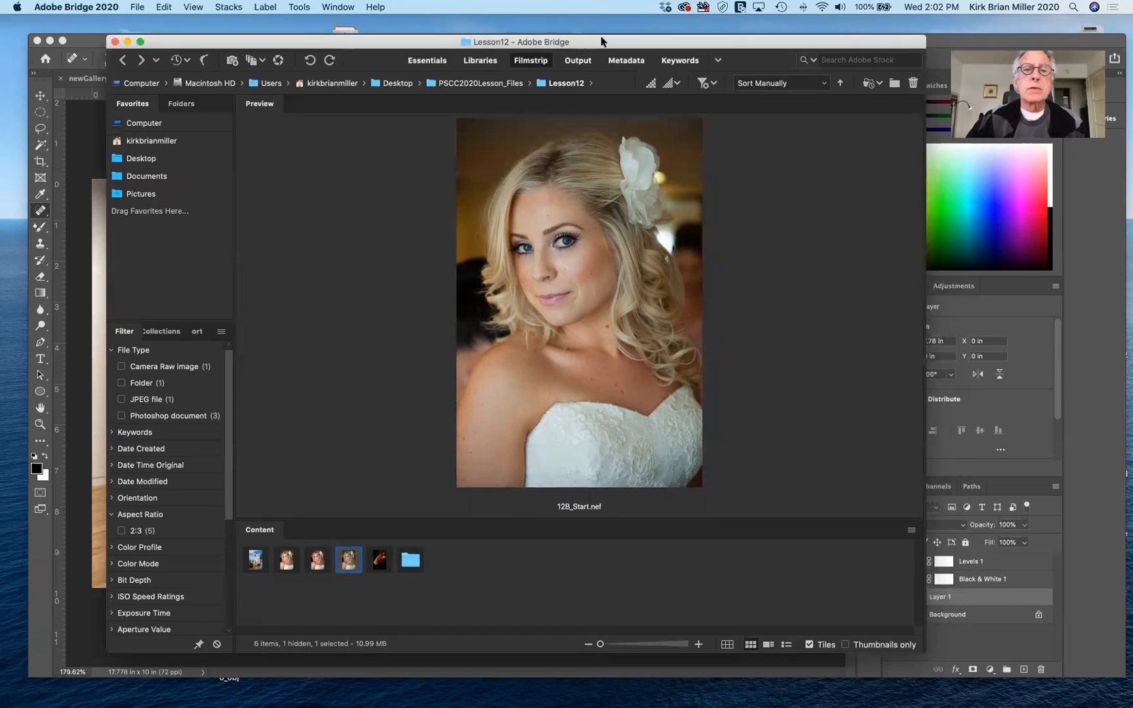
pyautogui.click(648, 63)
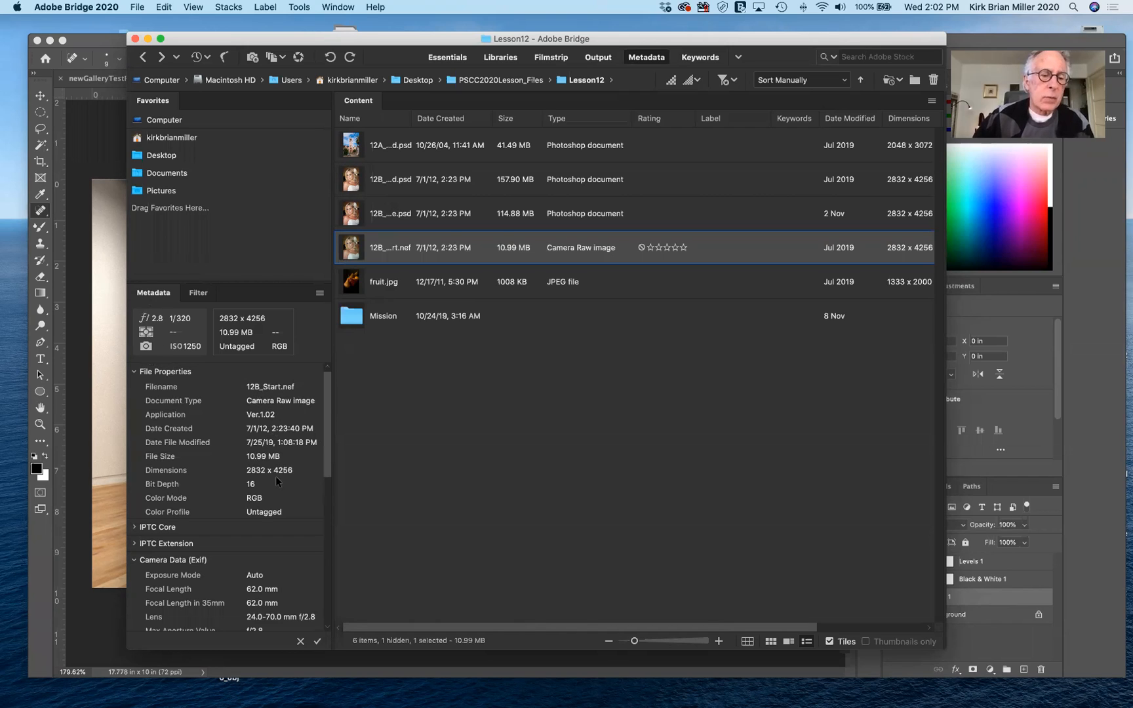
pyautogui.scroll(-3, 327, 426)
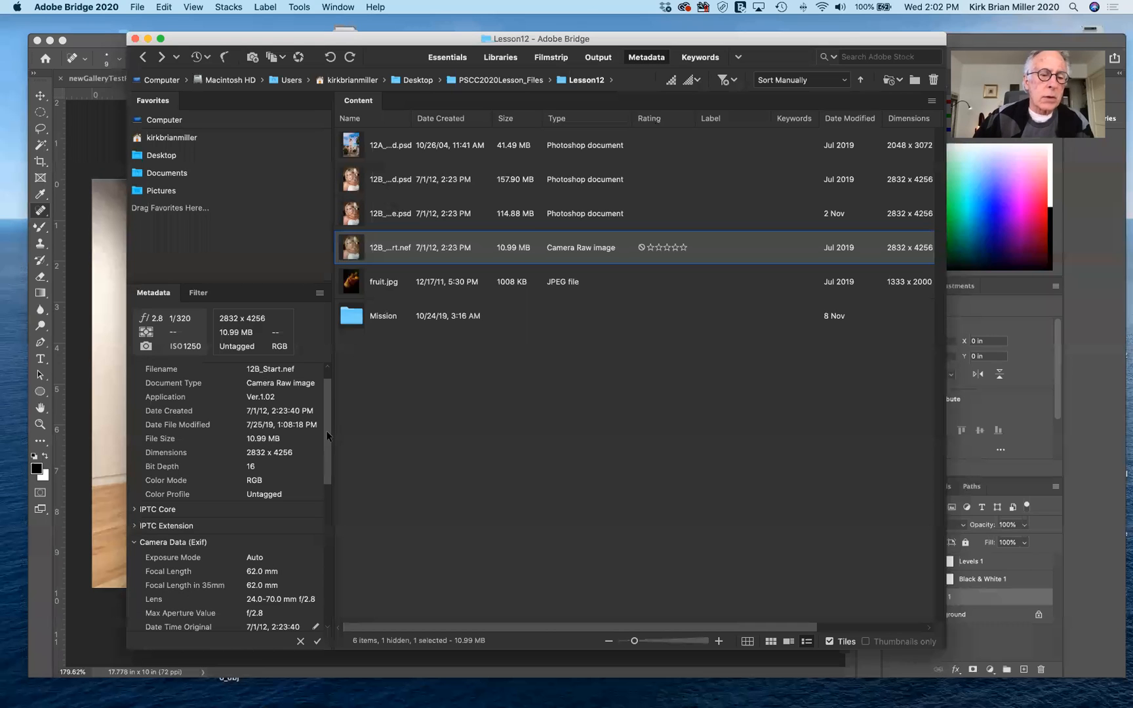
pyautogui.scroll(-2, 327, 452)
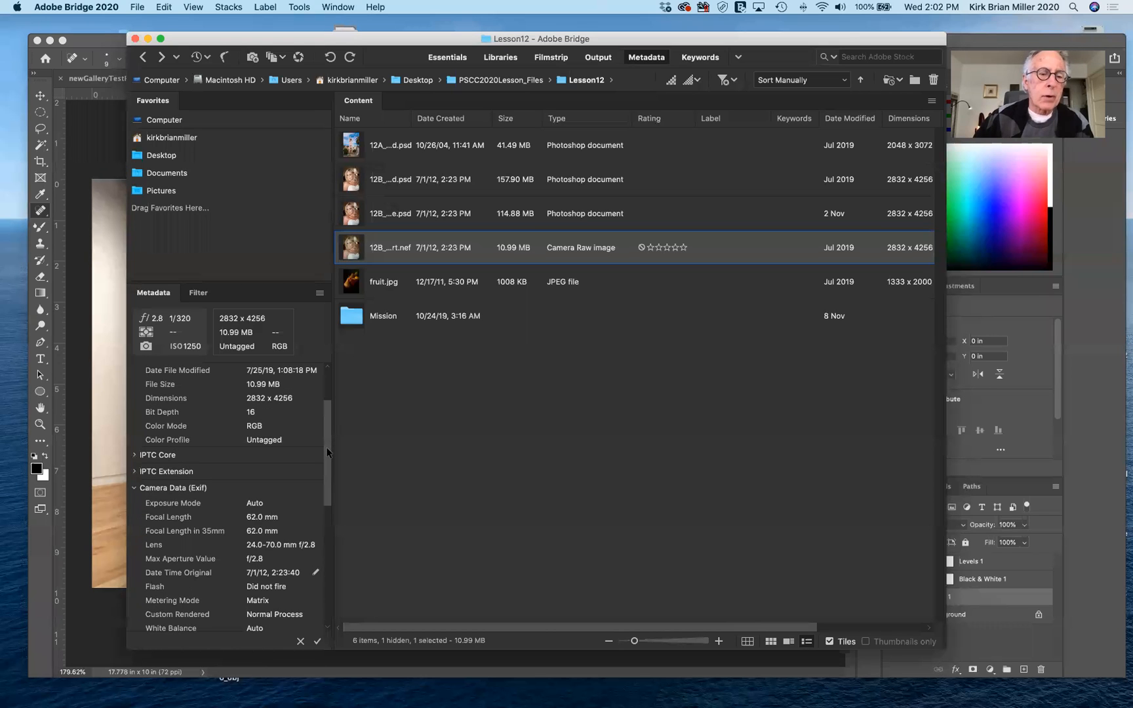
pyautogui.scroll(4, 326, 427)
pyautogui.scroll(1, 289, 444)
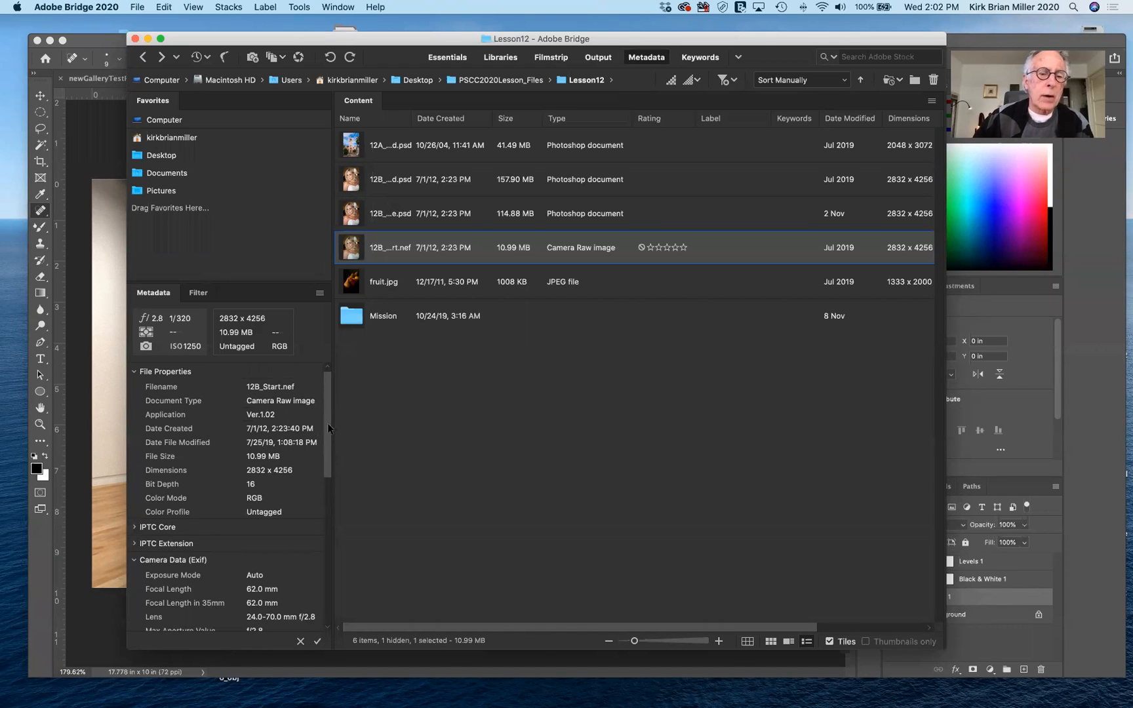
pyautogui.scroll(-4, 333, 478)
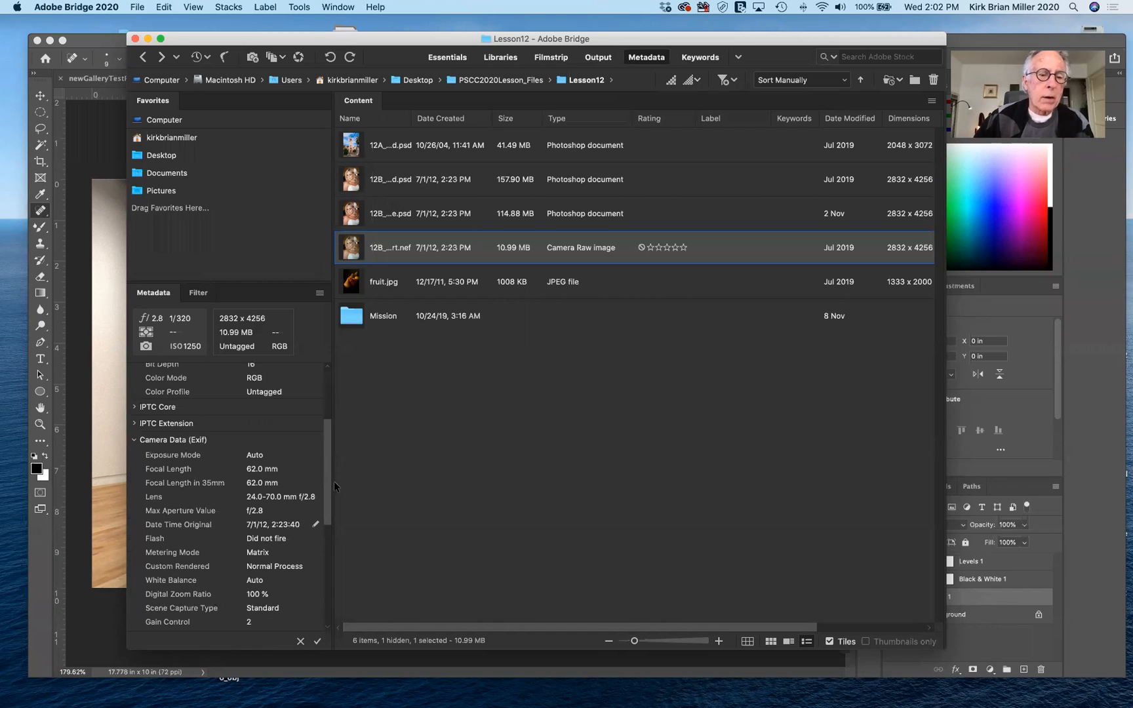
pyautogui.scroll(-2, 335, 488)
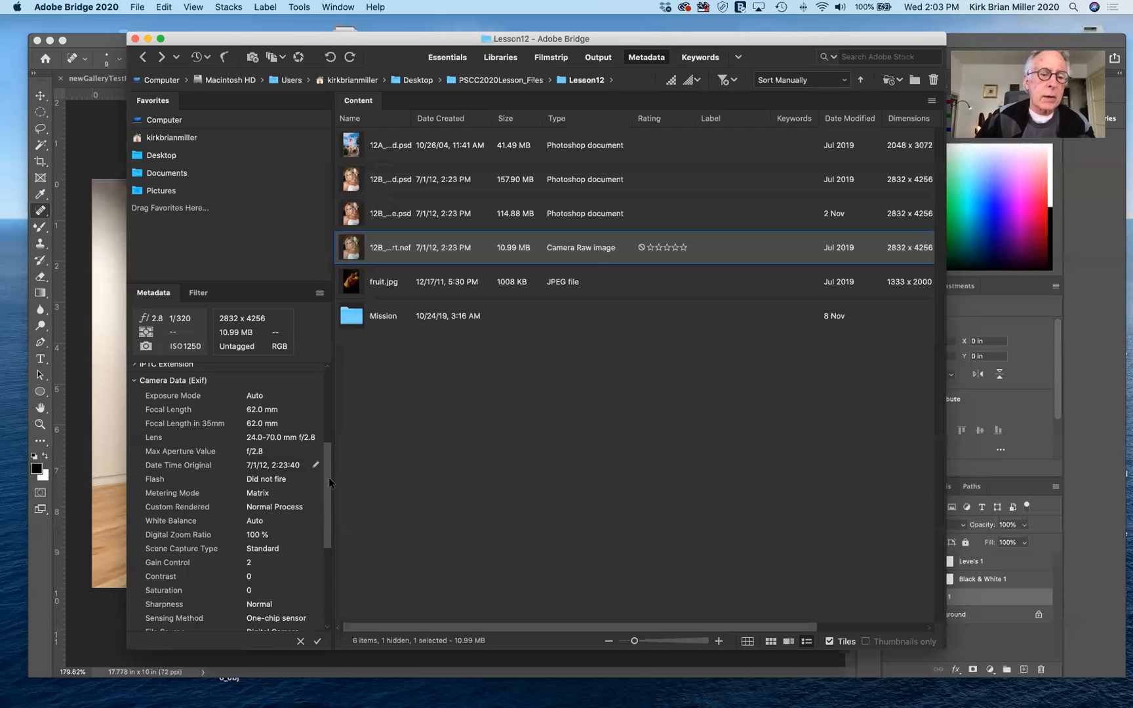
pyautogui.scroll(-2, 331, 488)
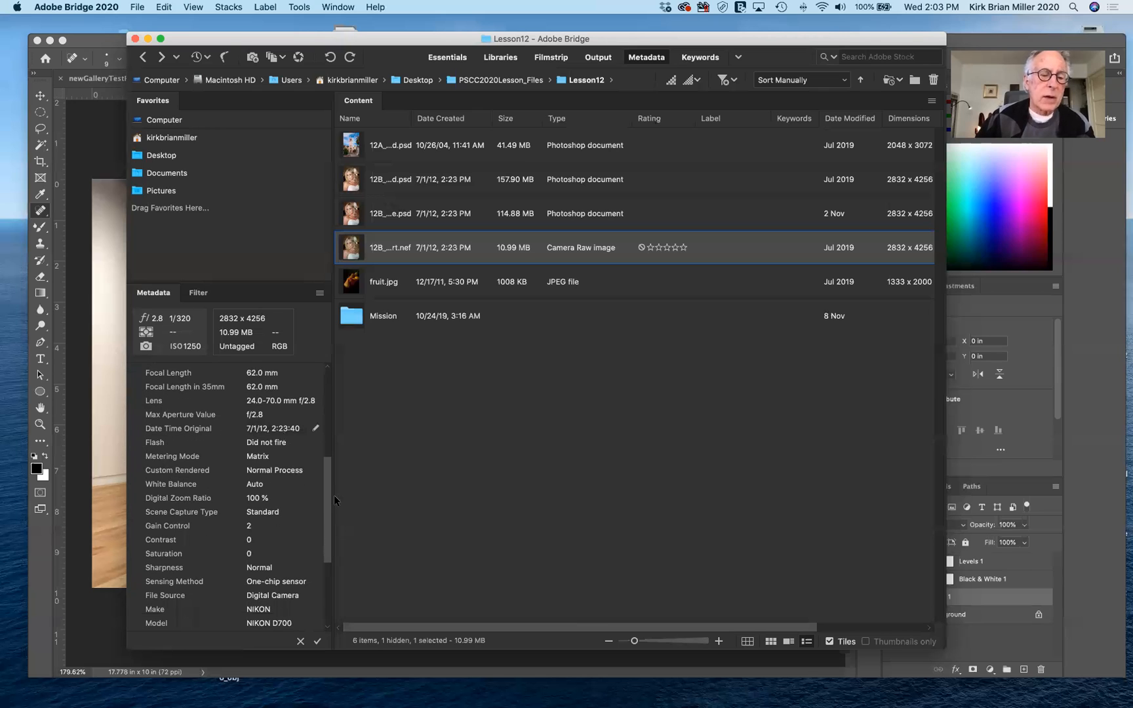
pyautogui.scroll(-4, 334, 499)
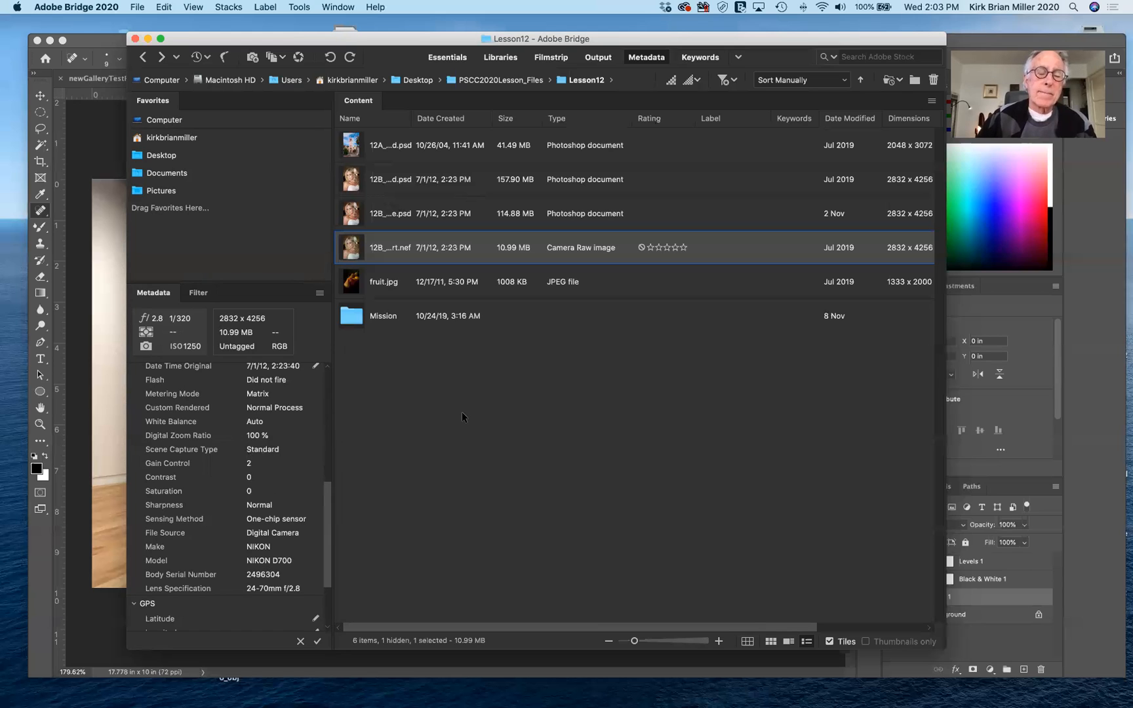
# Return to the Filmstrip workspace, open the Mission folder and preview the 12A_Start working file and Mission03.crw.
pyautogui.click(556, 59)
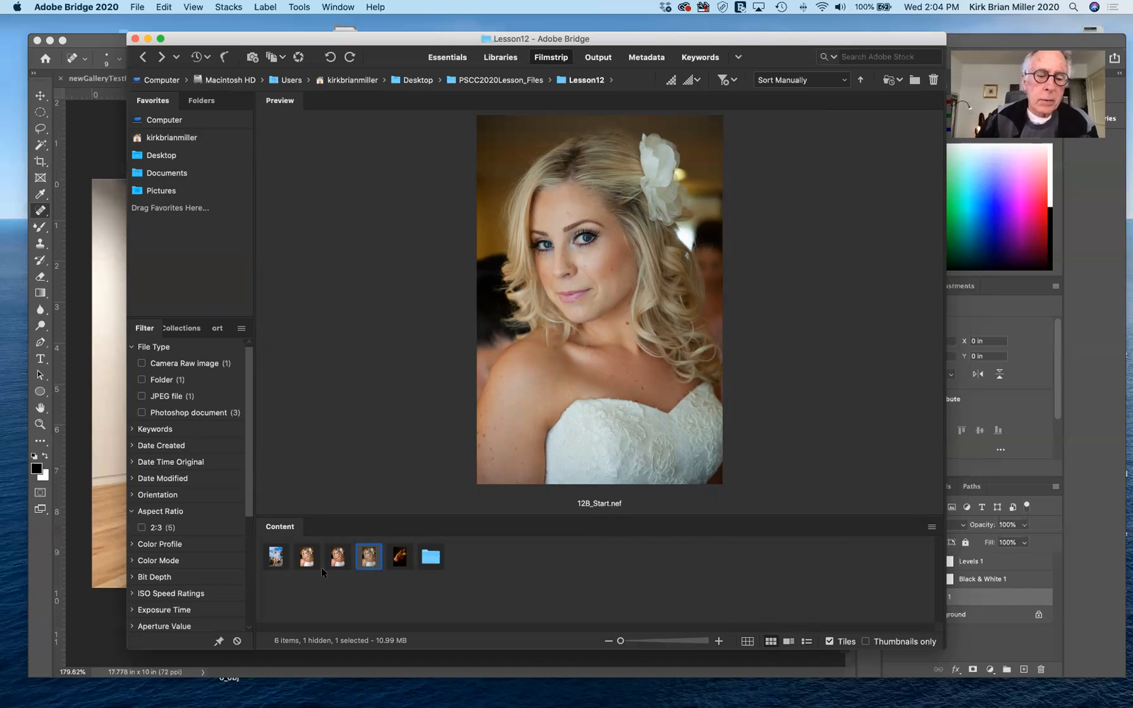
pyautogui.doubleClick(428, 559)
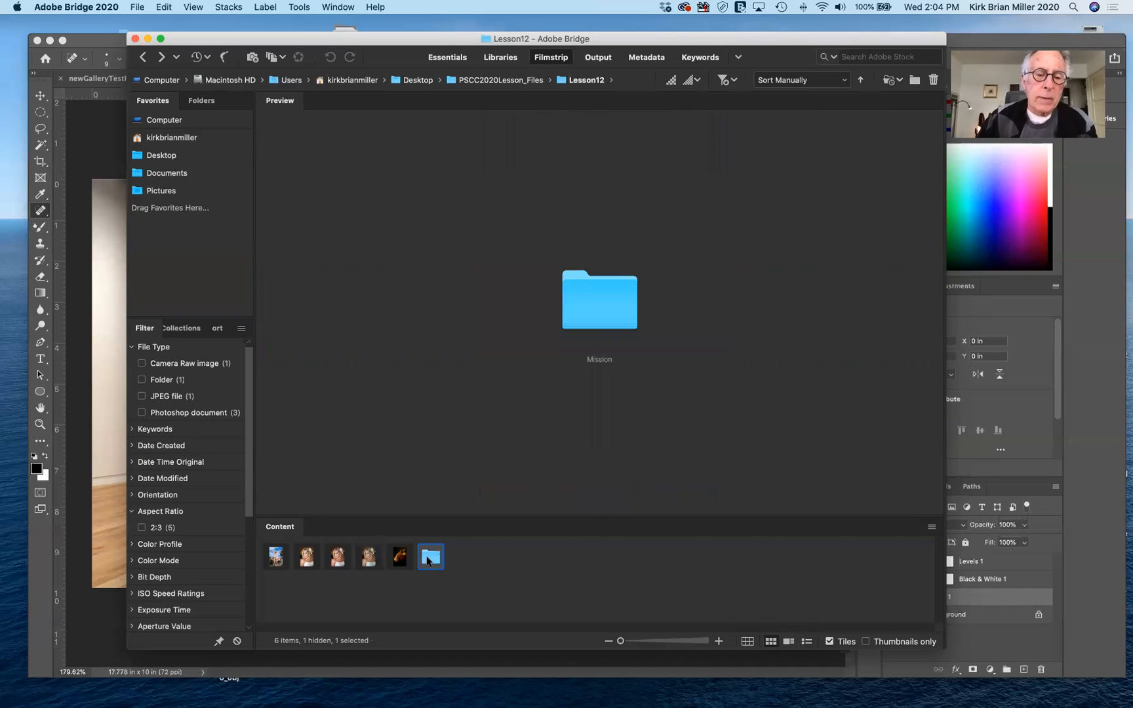
pyautogui.click(305, 558)
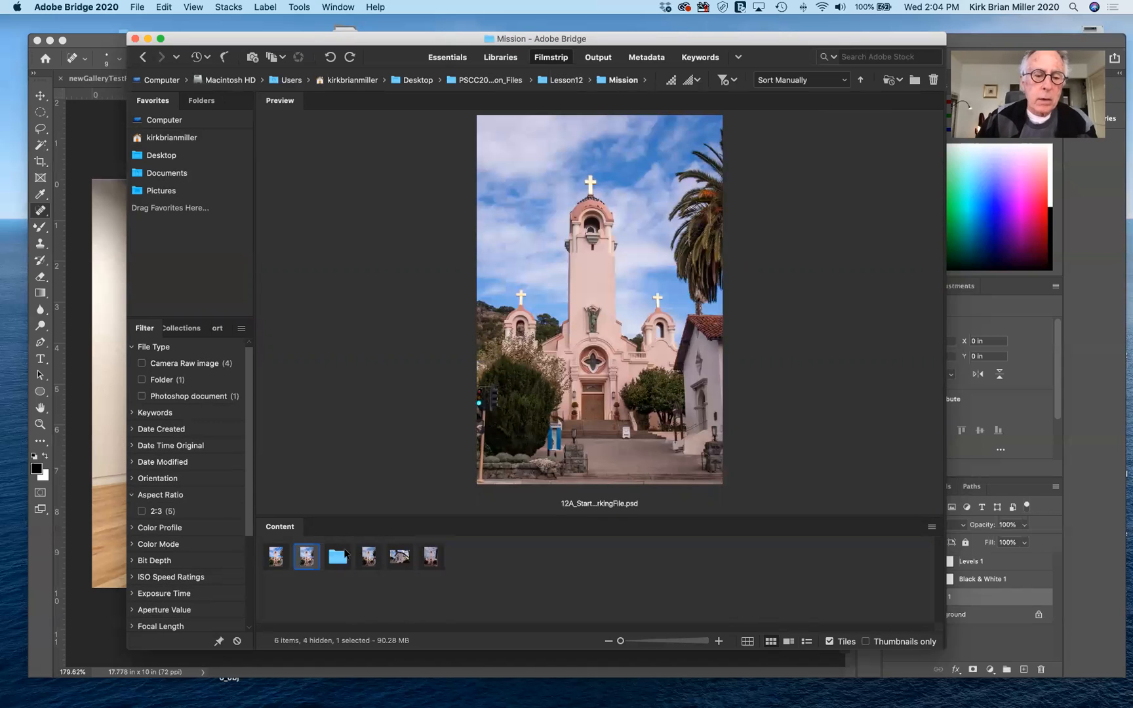
pyautogui.click(430, 558)
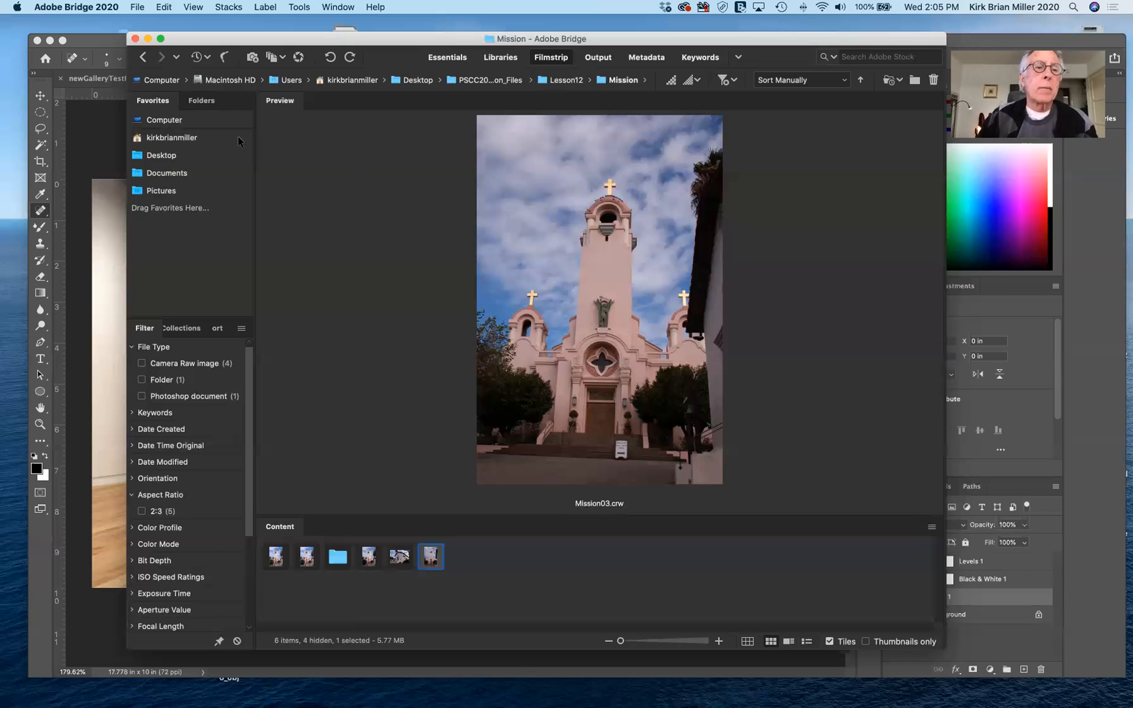
# Go back to the Lesson12 folder, preview the 12B_Start working file, 12B_Start.nef and fruit.jpg, and check fruit.jpg's option for opening in Camera Raw.
pyautogui.click(141, 59)
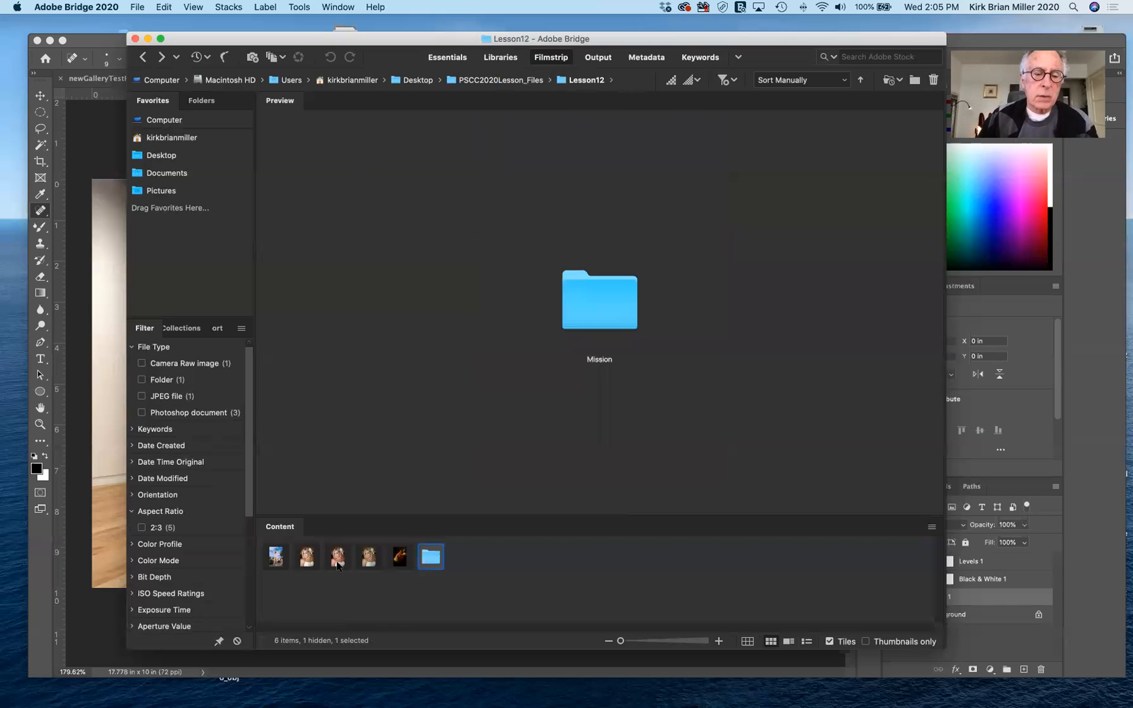
pyautogui.click(337, 559)
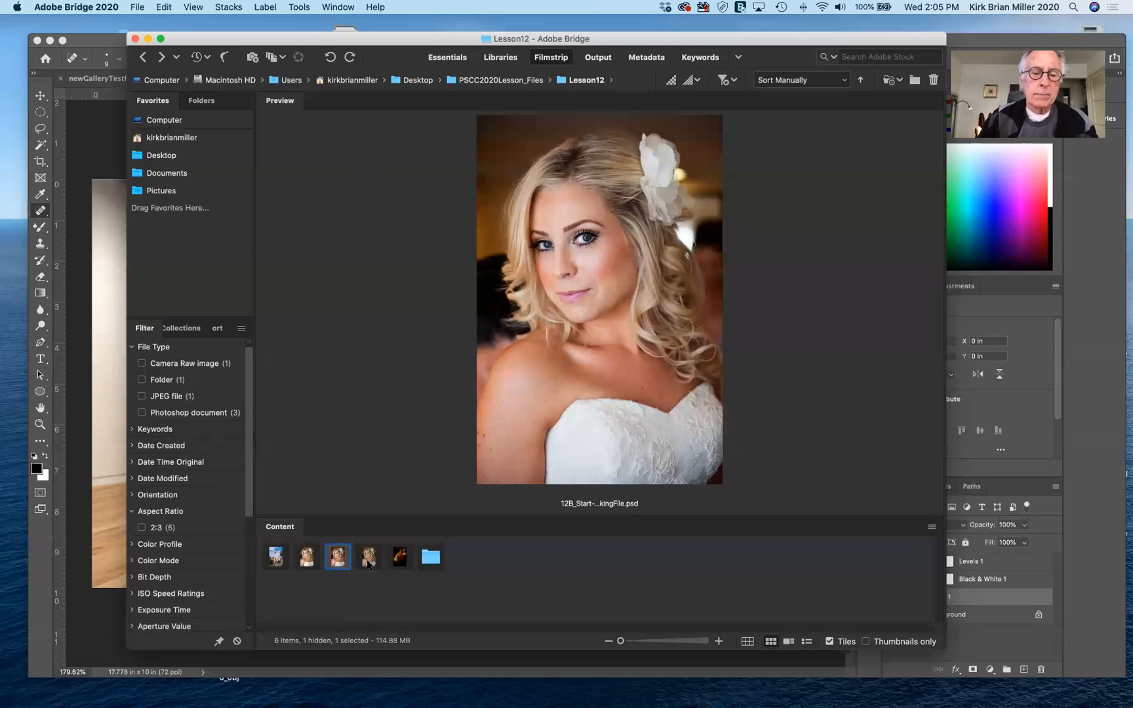
pyautogui.click(365, 557)
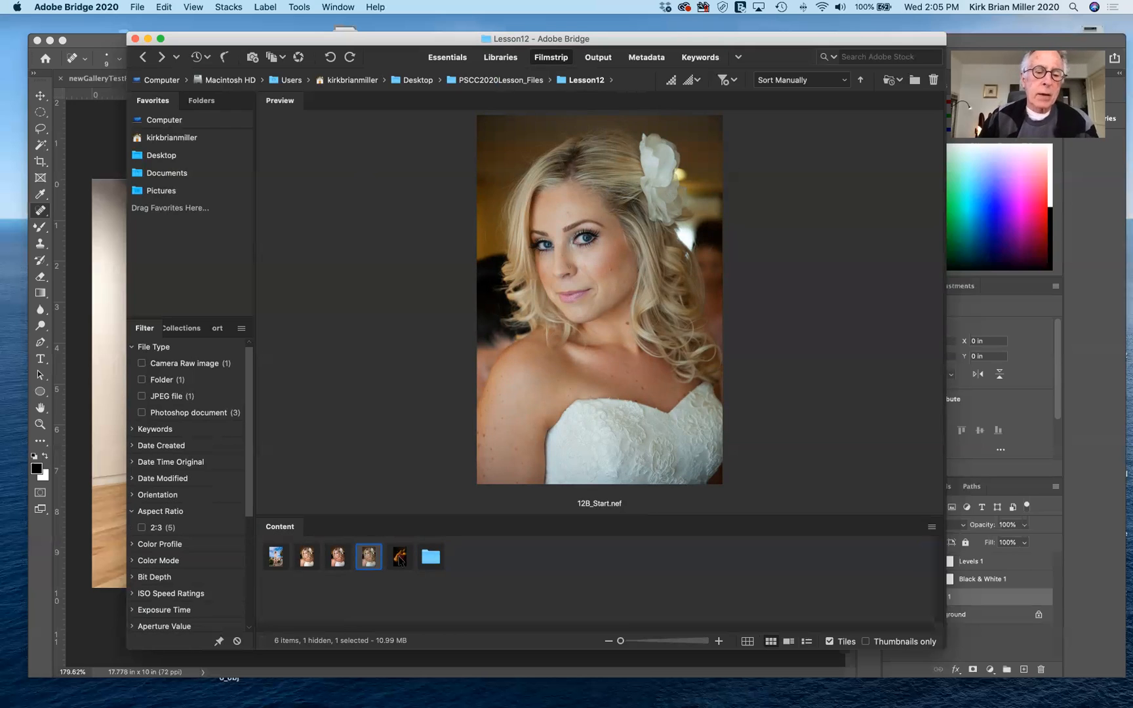
pyautogui.click(400, 558)
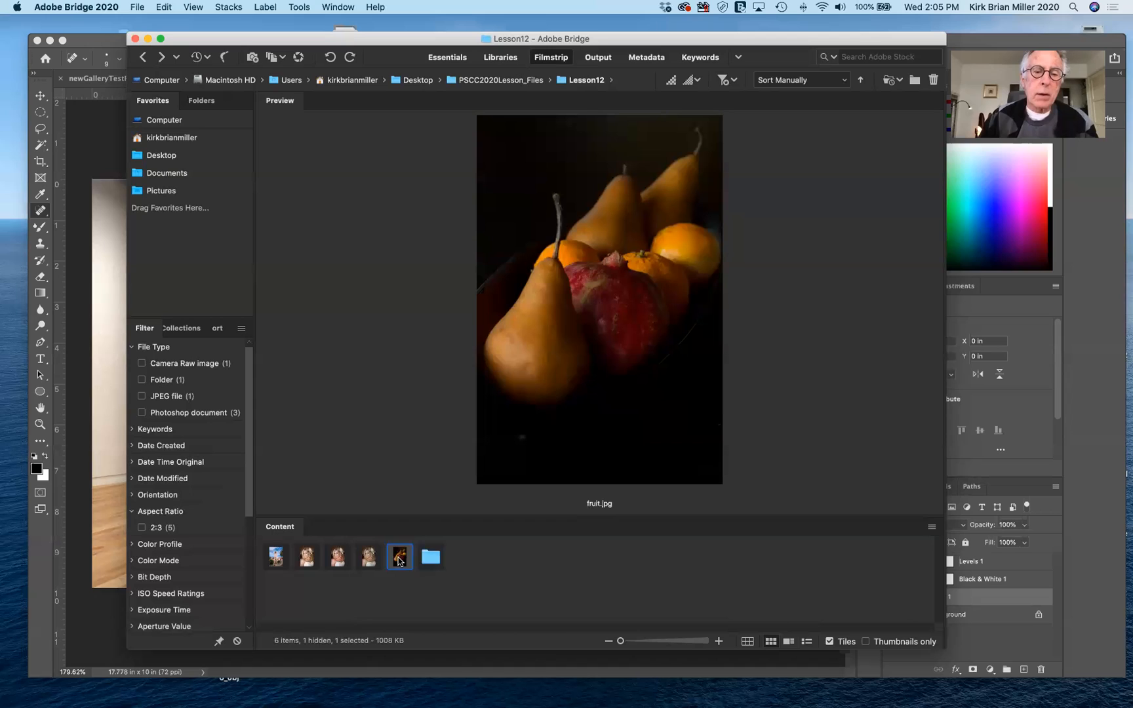
pyautogui.rightClick(399, 561)
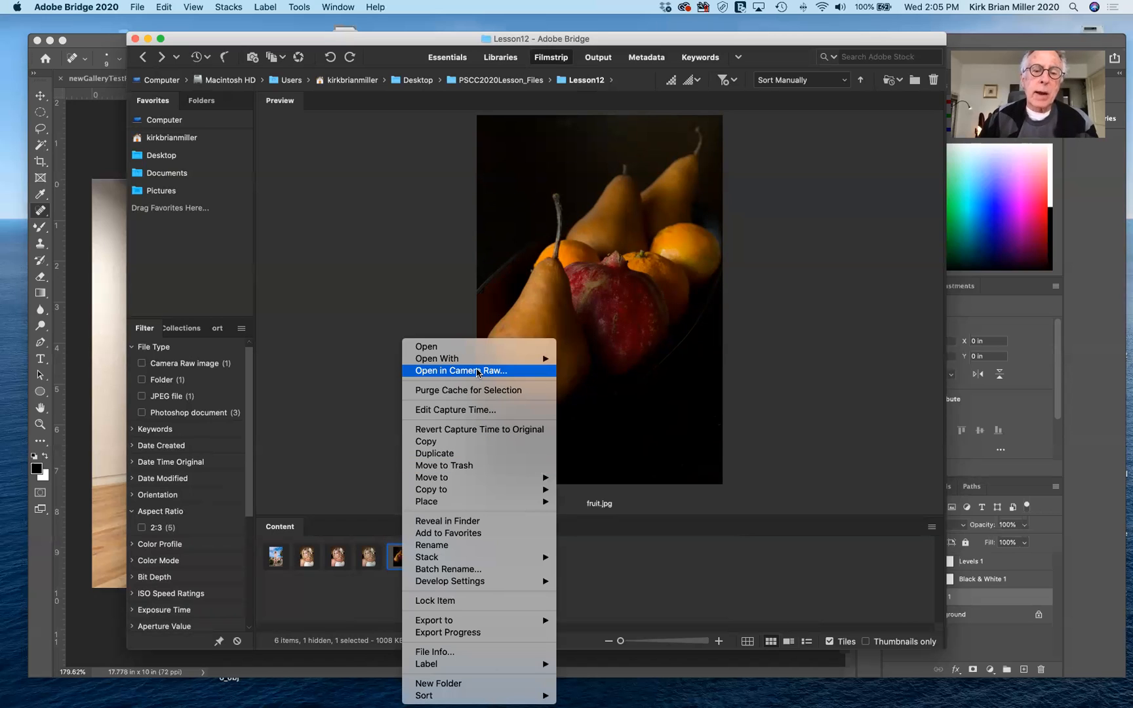
pyautogui.click(599, 581)
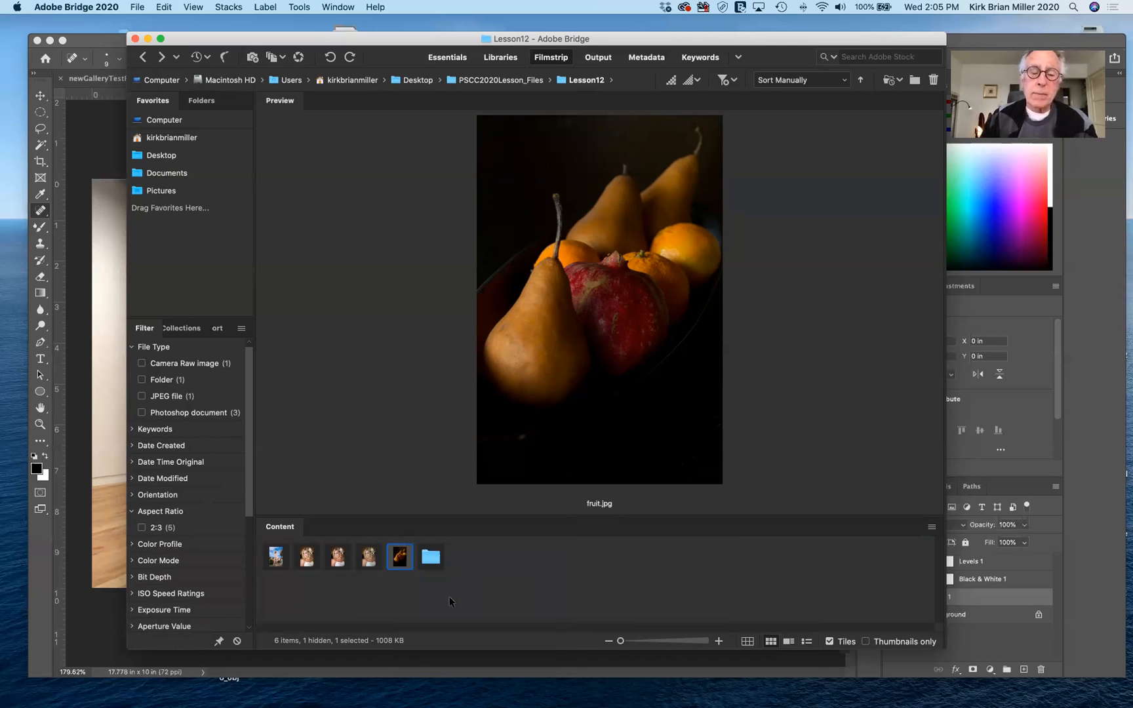
# Open 12B_Start.nef in Camera Raw and show its Basic adjustments.
pyautogui.click(369, 559)
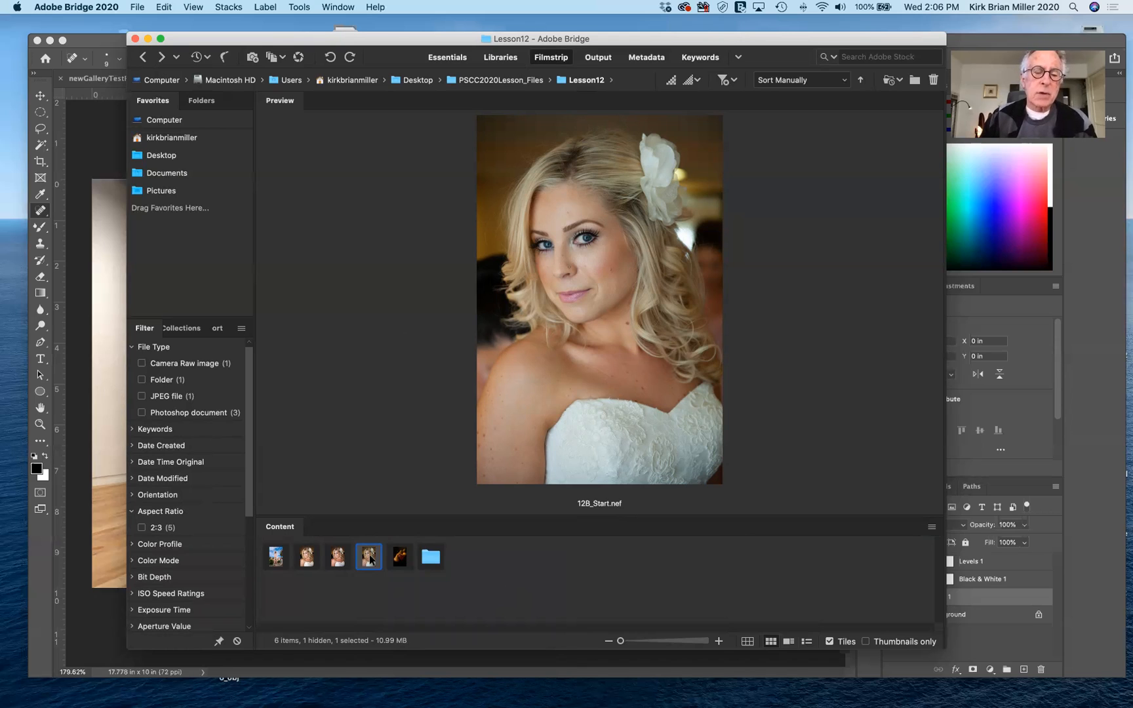
pyautogui.doubleClick(371, 558)
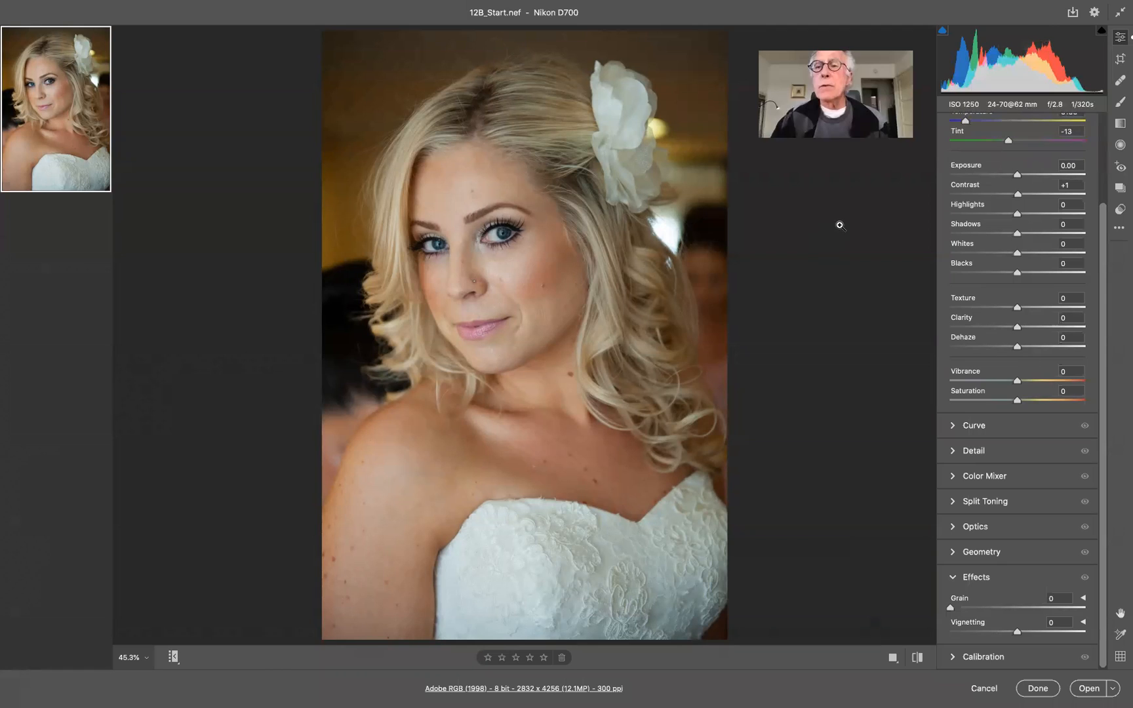
pyautogui.scroll(1, 1021, 227)
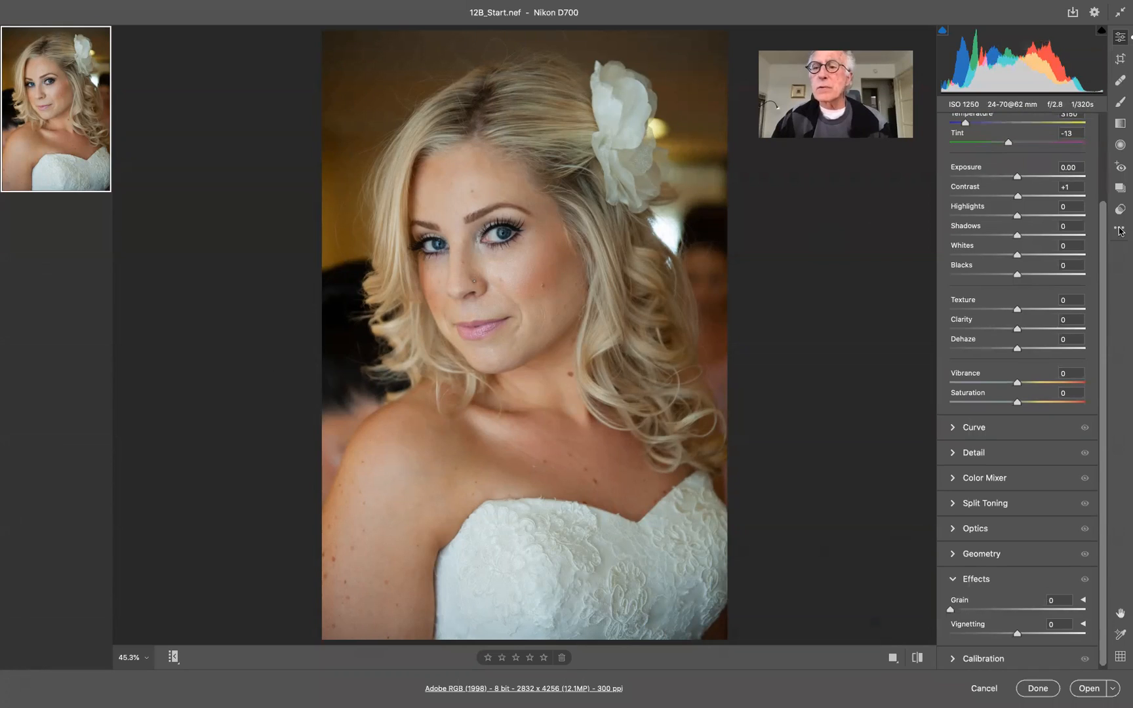
pyautogui.scroll(5, 1093, 100)
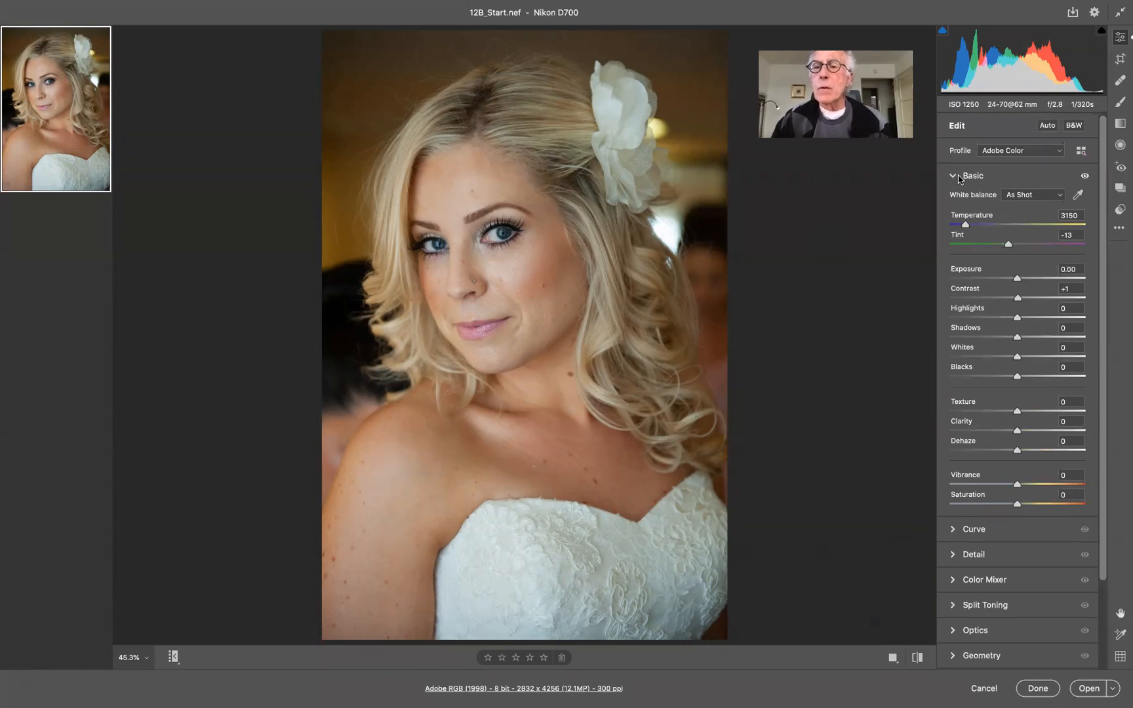
pyautogui.click(954, 176)
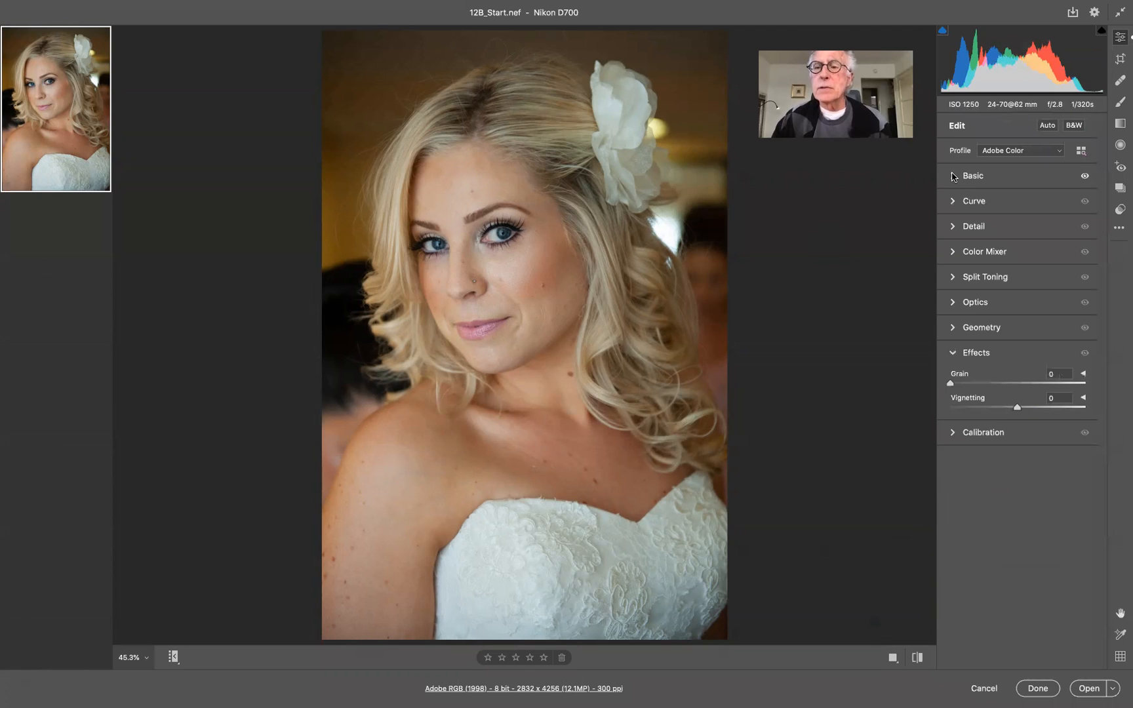
pyautogui.click(953, 176)
pyautogui.click(954, 178)
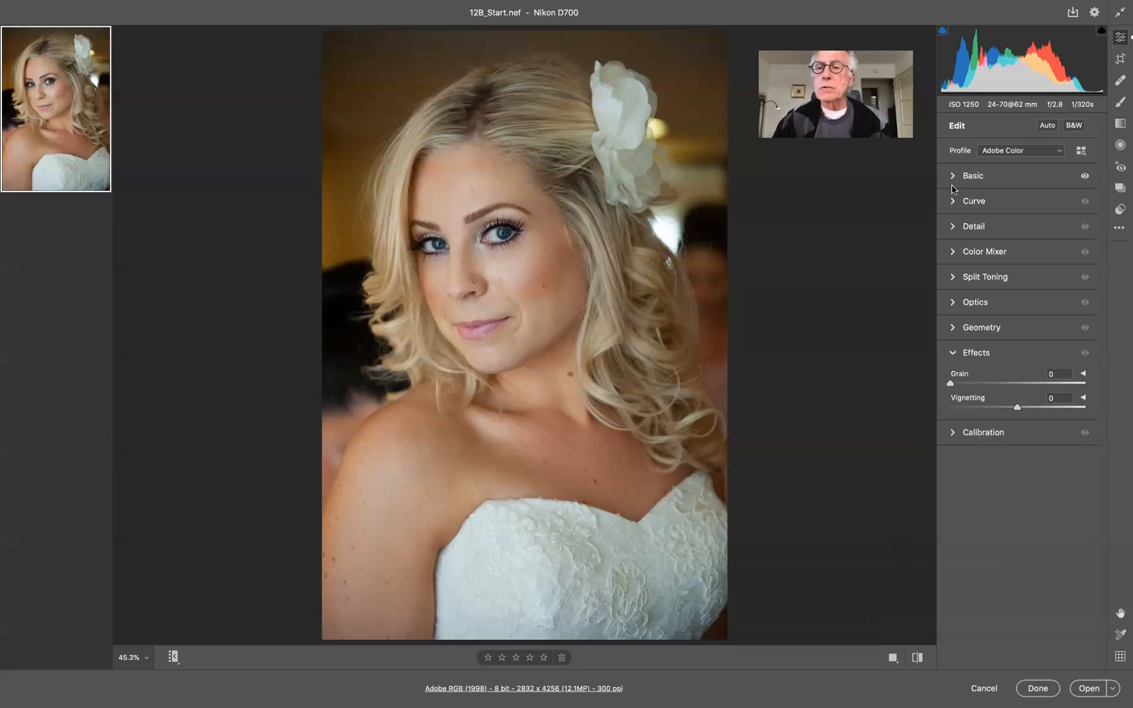
pyautogui.click(954, 177)
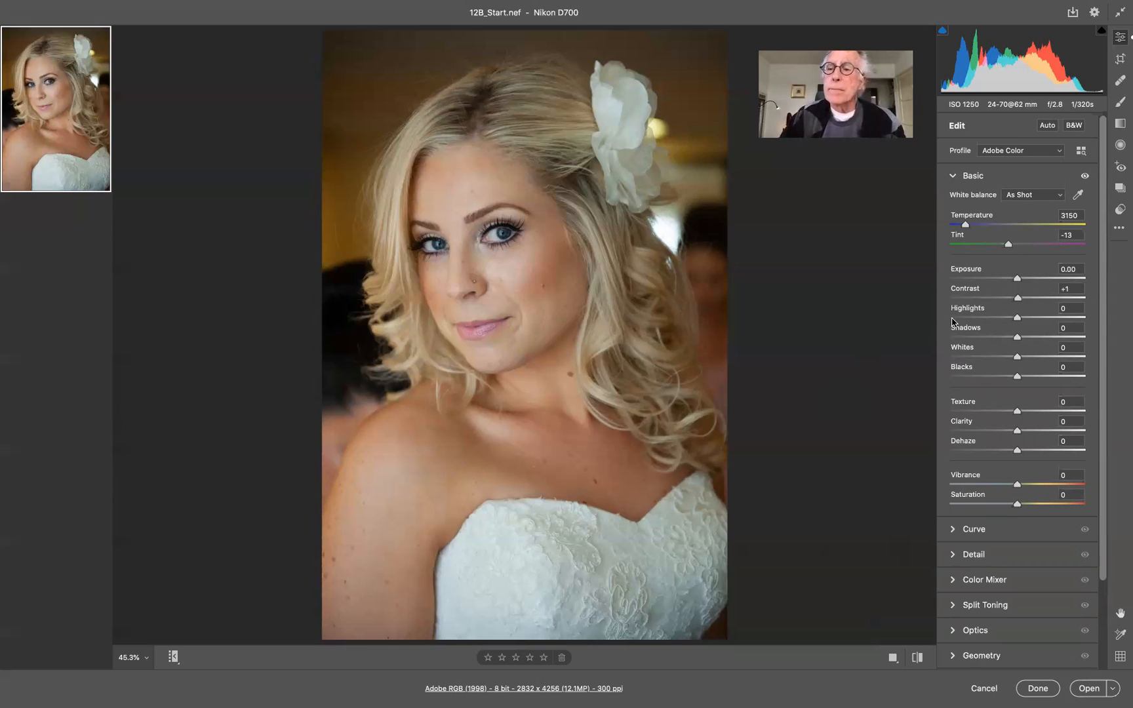
# Set a custom white balance by sampling the bride's white dress, and compare the before and after versions side by side.
pyautogui.click(1078, 196)
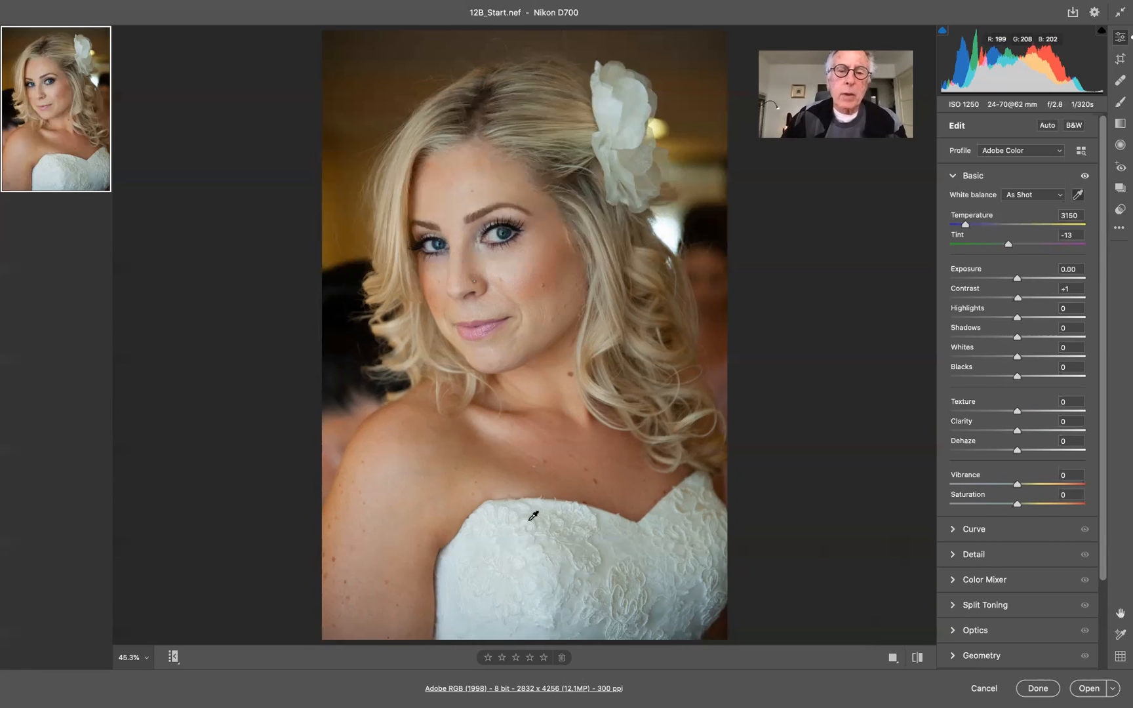
pyautogui.click(775, 584)
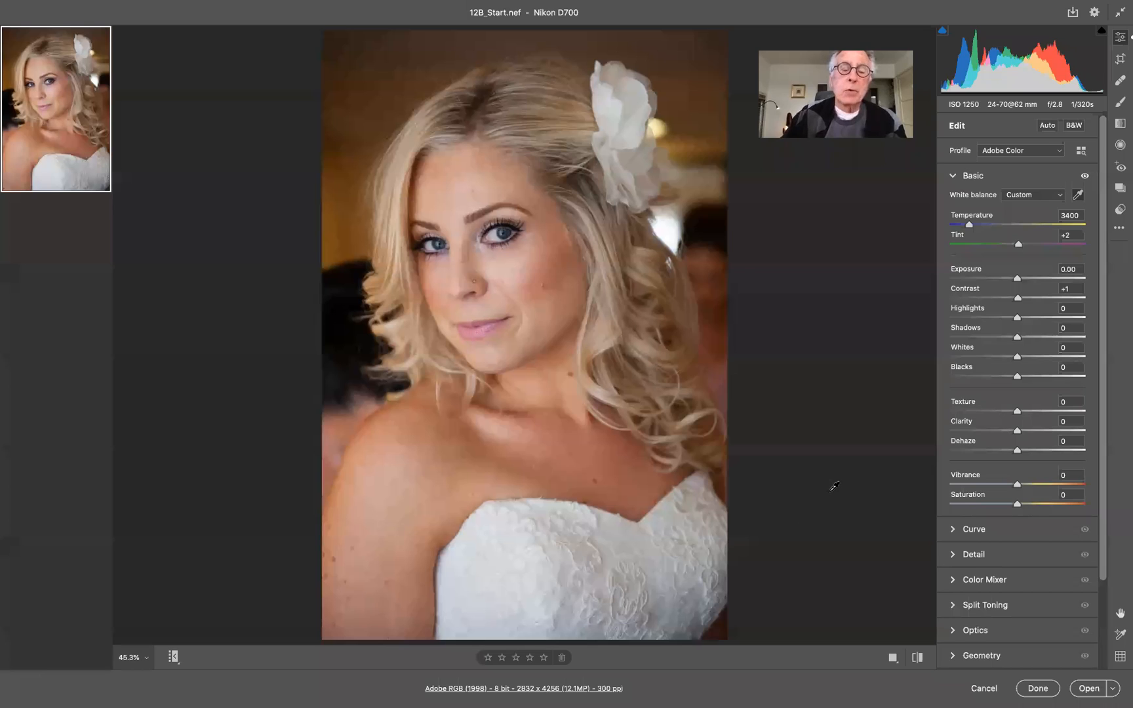
pyautogui.click(918, 659)
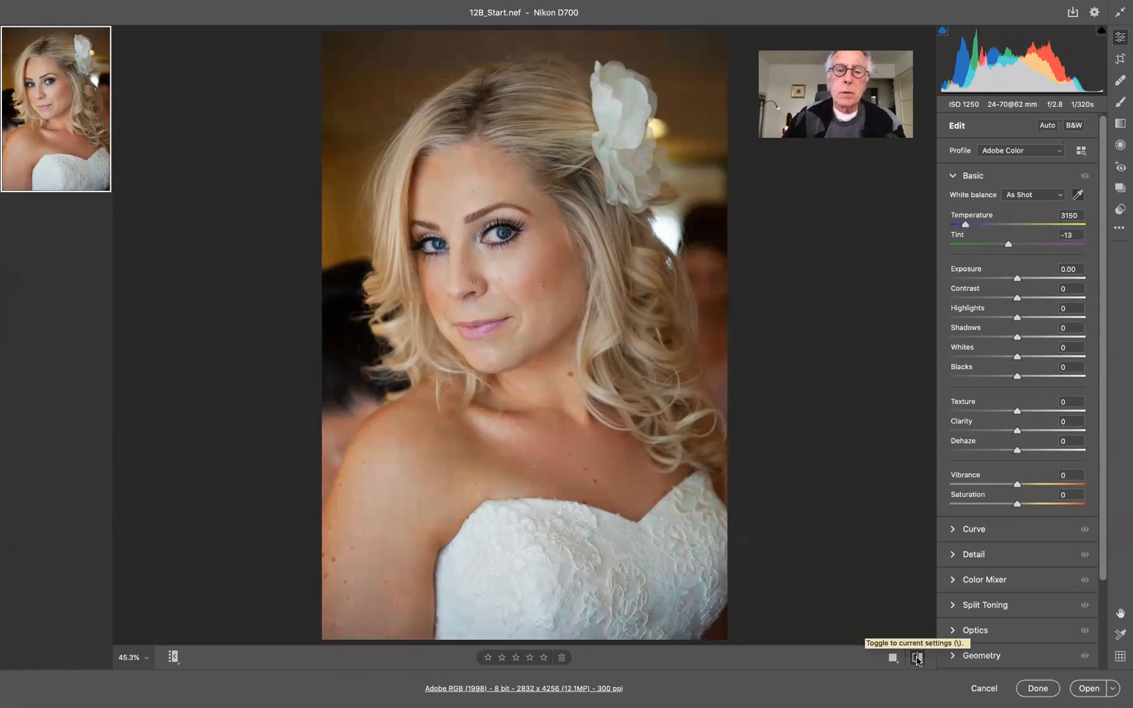
pyautogui.click(917, 659)
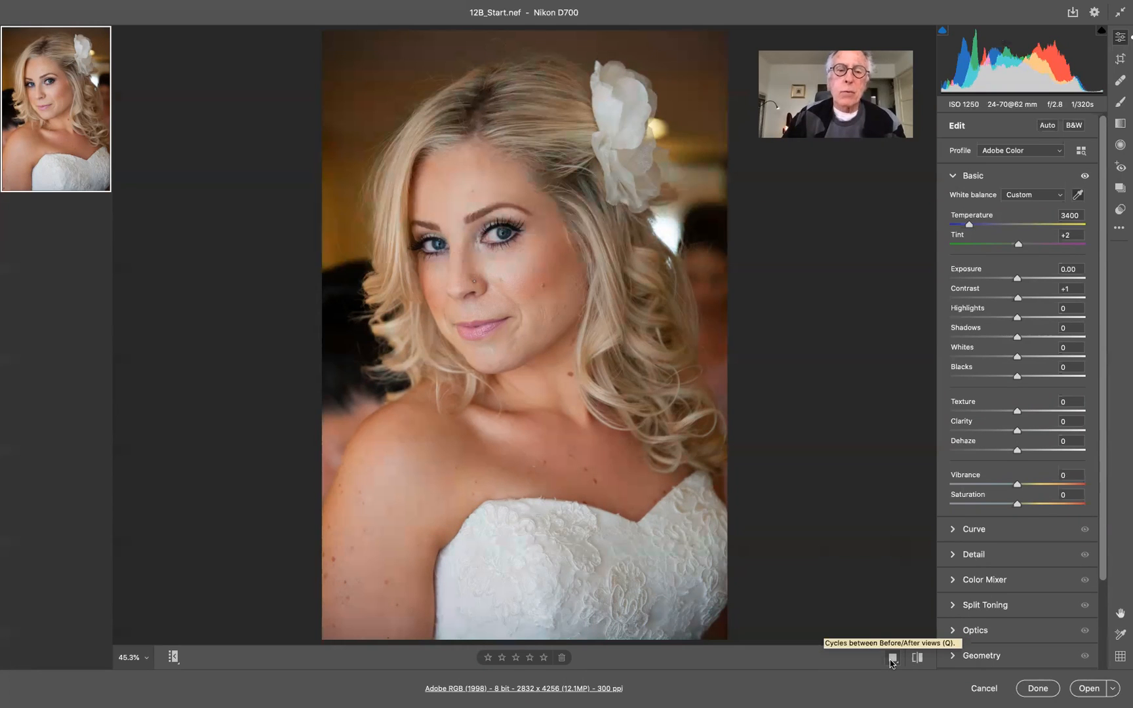
pyautogui.click(893, 659)
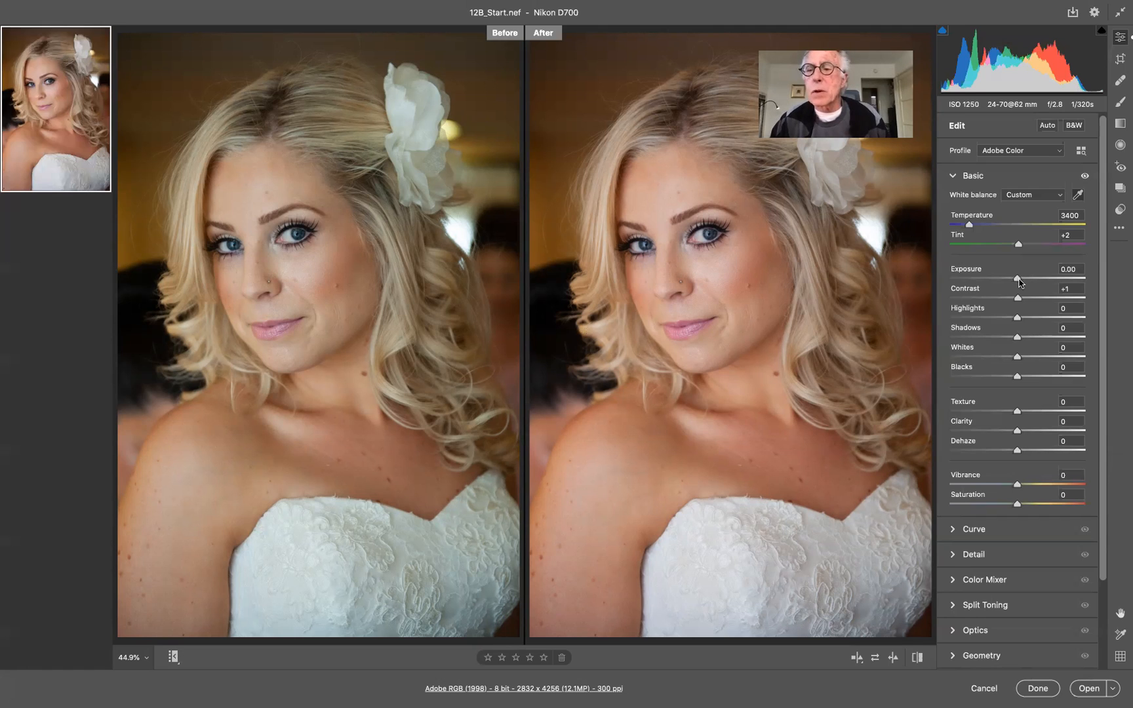
# Set the portrait's Exposure to +0.30, Contrast to +15 and Clarity to +8.
pyautogui.moveTo(1020, 282); pyautogui.dragTo(1021, 282)
pyautogui.moveTo(1020, 282); pyautogui.dragTo(1022, 281)
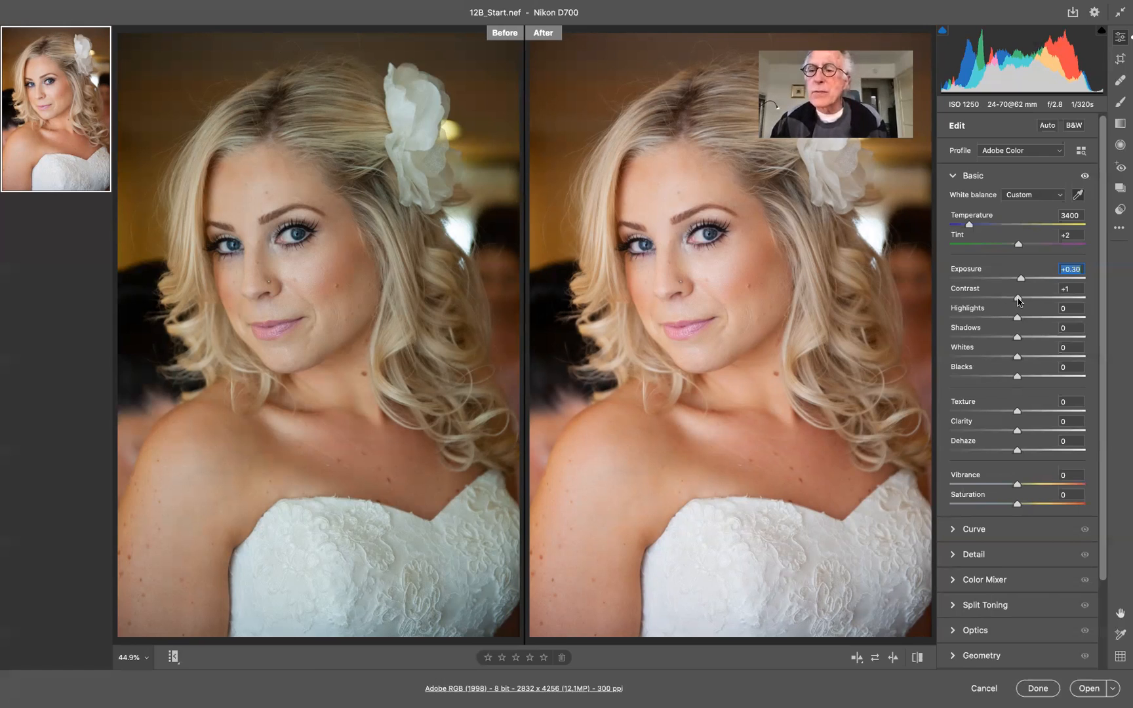
pyautogui.moveTo(1018, 302); pyautogui.dragTo(1028, 299)
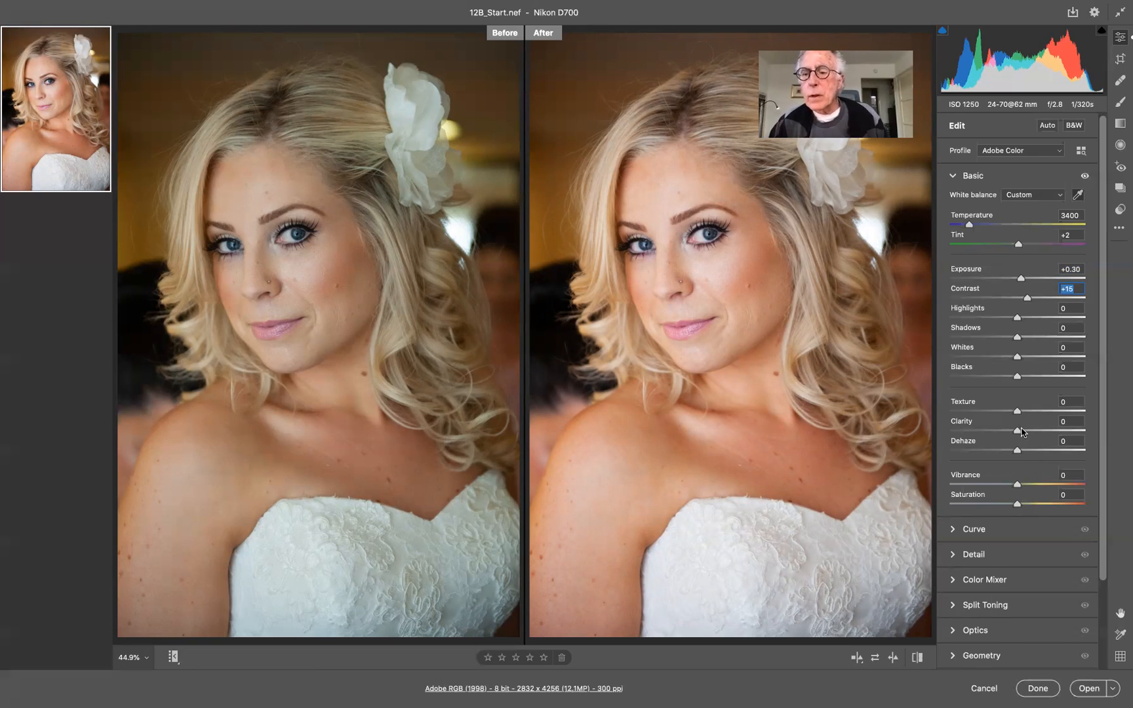
pyautogui.moveTo(1018, 433); pyautogui.dragTo(1022, 431)
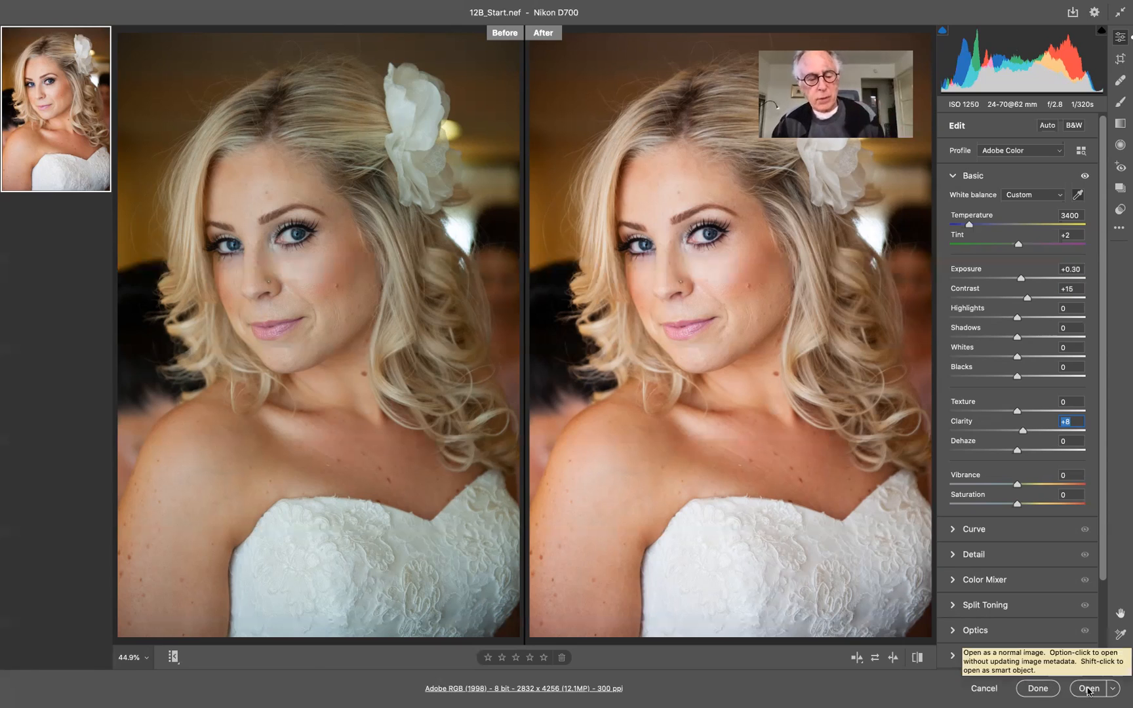
# Open the corrected 12B_Start.nef portrait in Photoshop as a smart object.
pyautogui.press('shift')
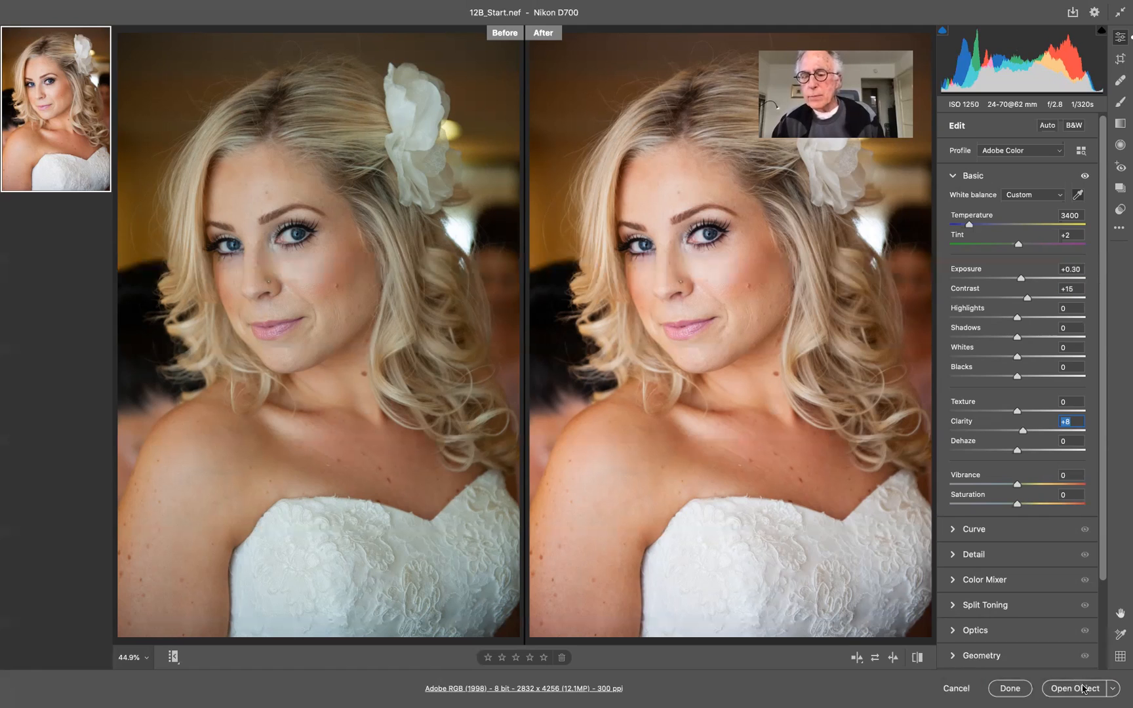
pyautogui.keyDown('shift'); pyautogui.click(1084, 689); pyautogui.keyUp('shift')
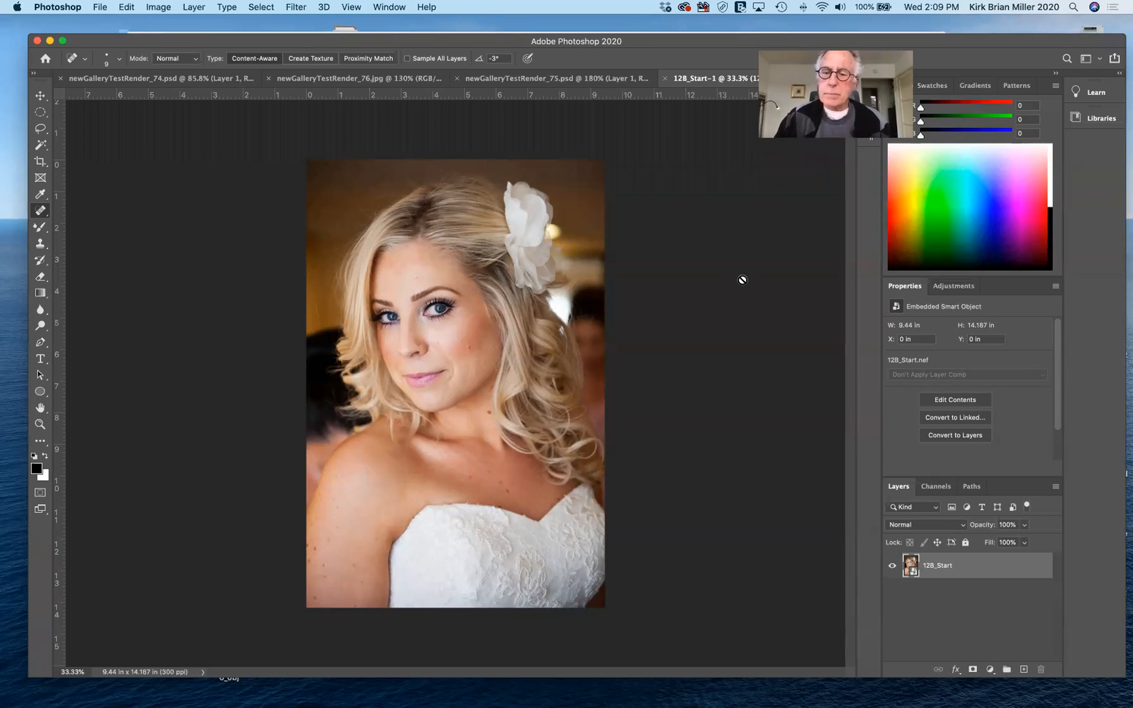
# Add a Levels adjustment layer above the 12B_Start smart object and refresh its histogram with an accurate calculation.
pyautogui.click(959, 287)
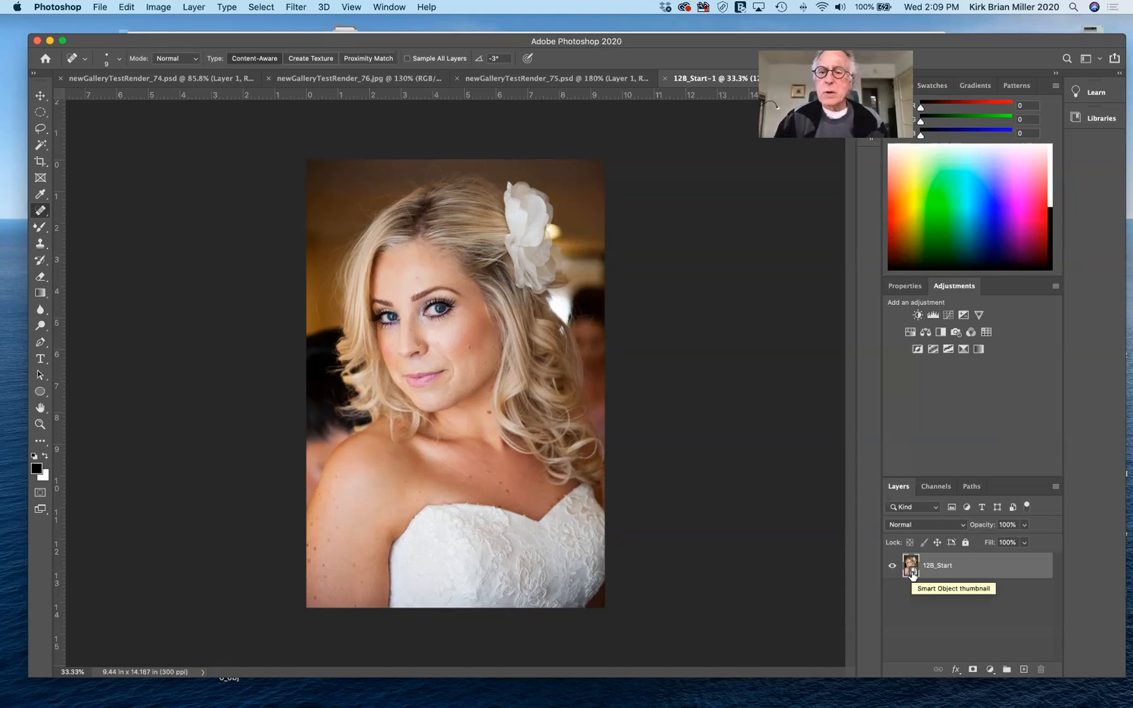
pyautogui.click(933, 316)
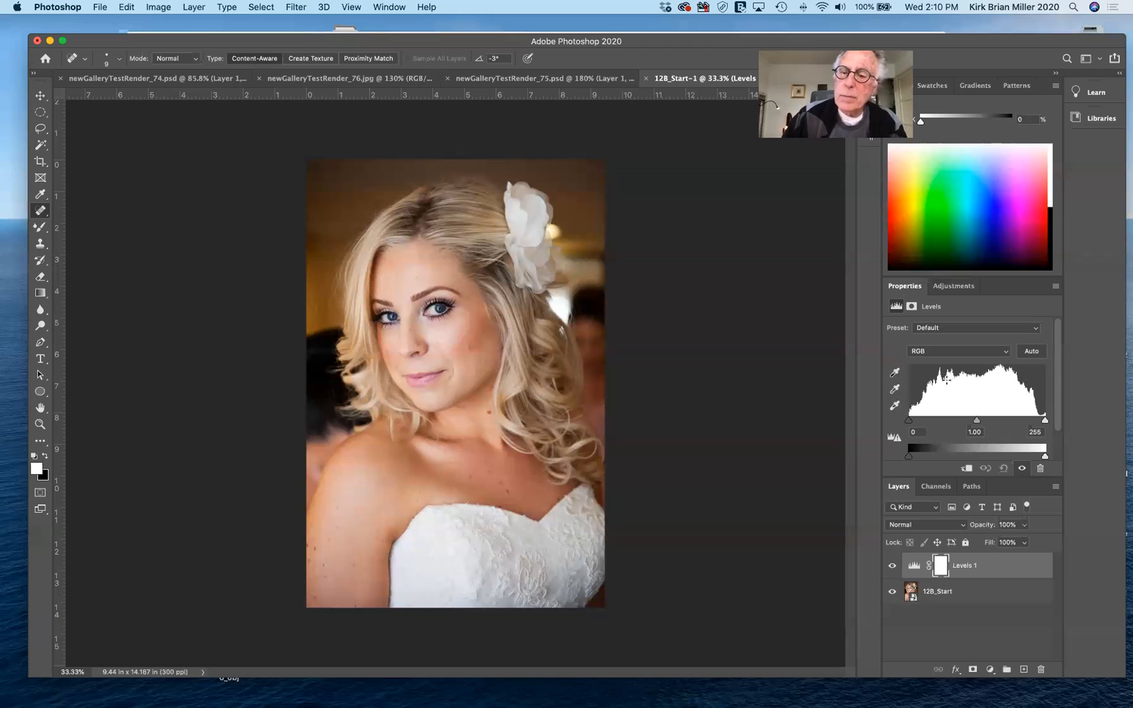
pyautogui.click(893, 438)
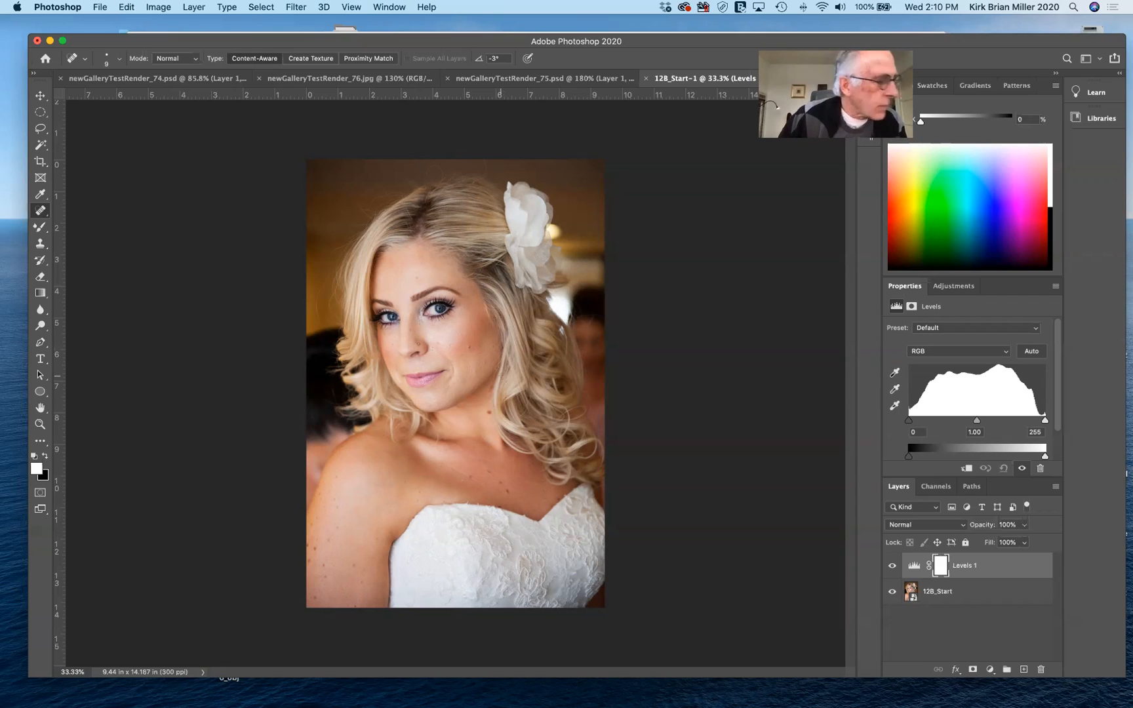
# Reopen the 12B_Start smart object in Camera Raw and collapse its Basic adjustments.
pyautogui.click(910, 592)
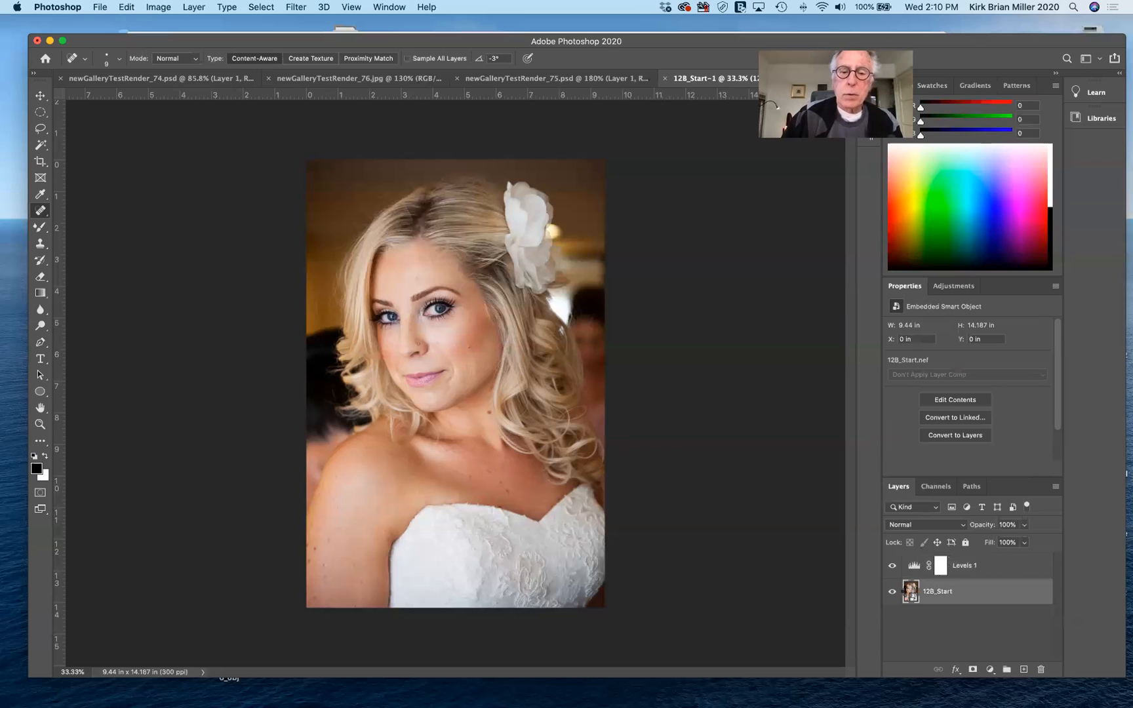
pyautogui.doubleClick(909, 592)
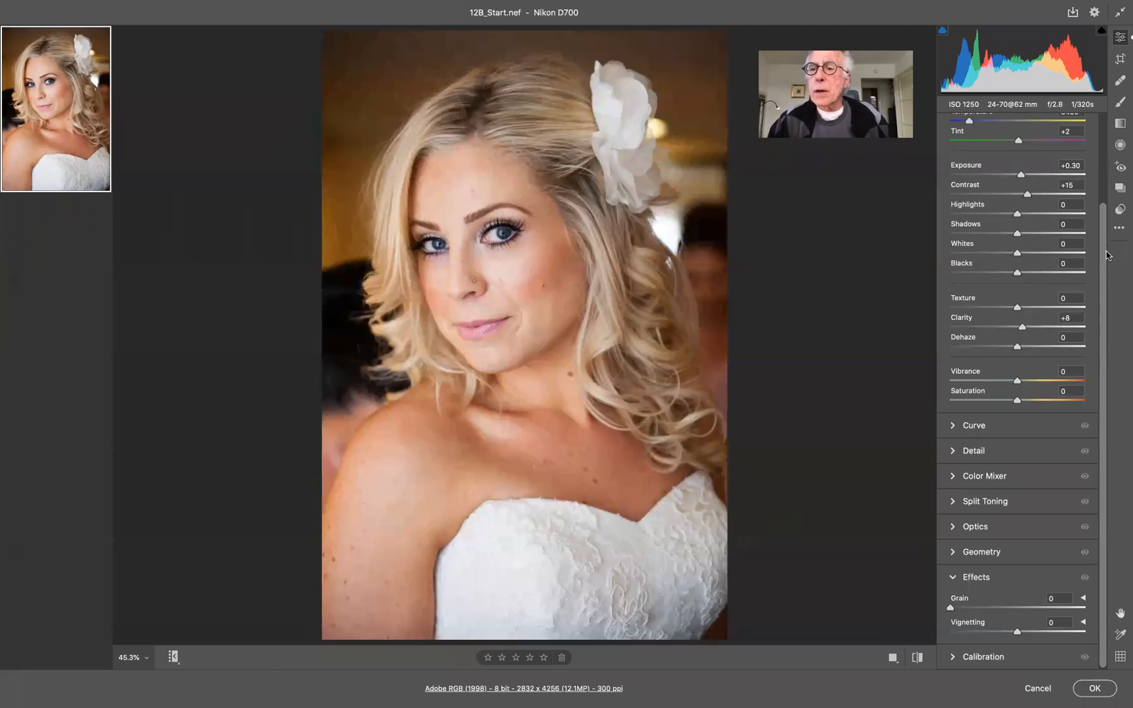
pyautogui.scroll(3, 1109, 147)
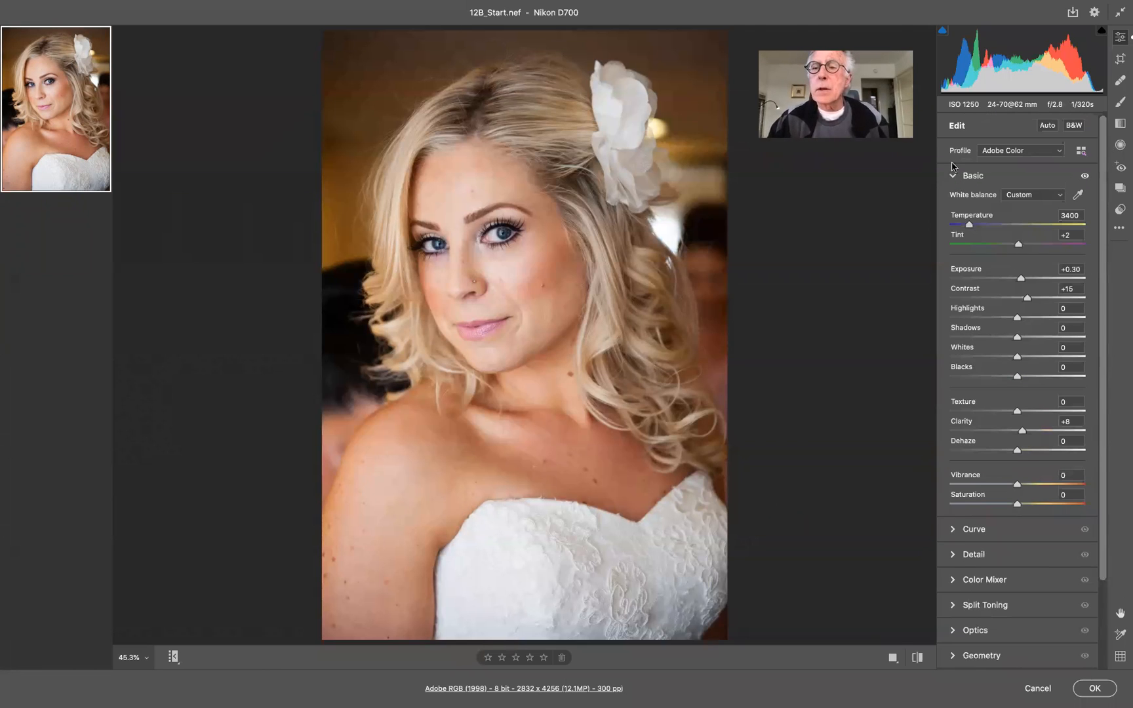
pyautogui.click(953, 176)
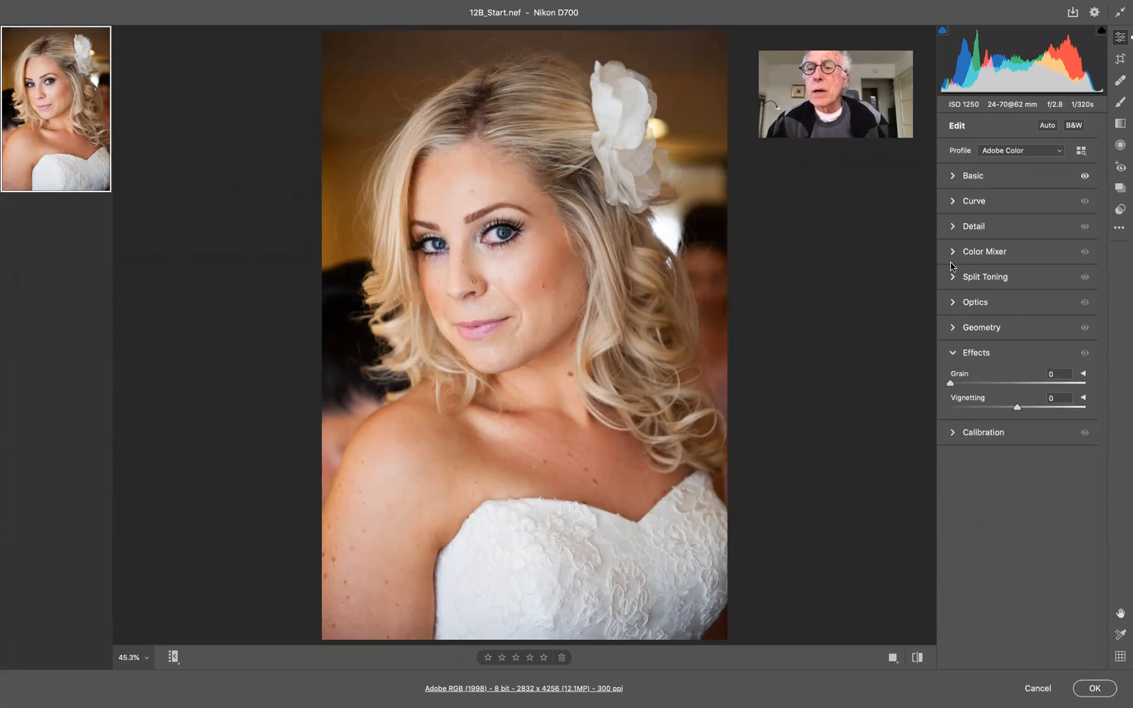
# Try the Color Mixer's Reds hue at both extremes, about -97 and +100, and set it to -2.
pyautogui.click(953, 254)
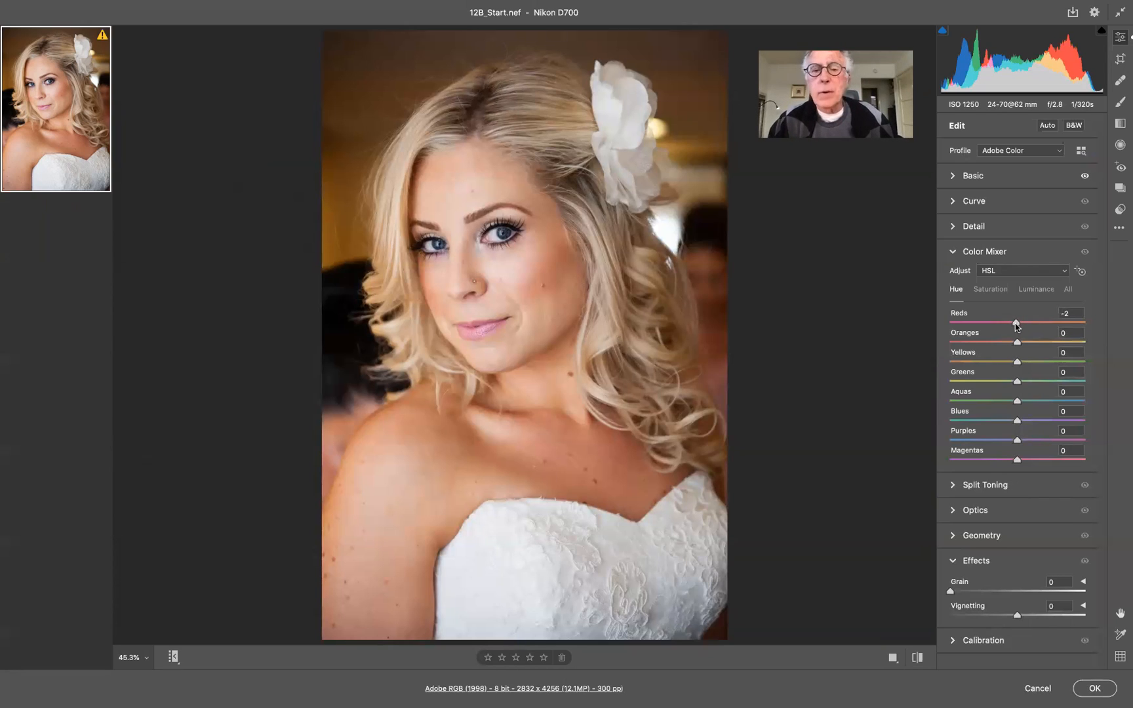
pyautogui.moveTo(1017, 324); pyautogui.dragTo(954, 327)
pyautogui.moveTo(948, 324); pyautogui.dragTo(953, 322)
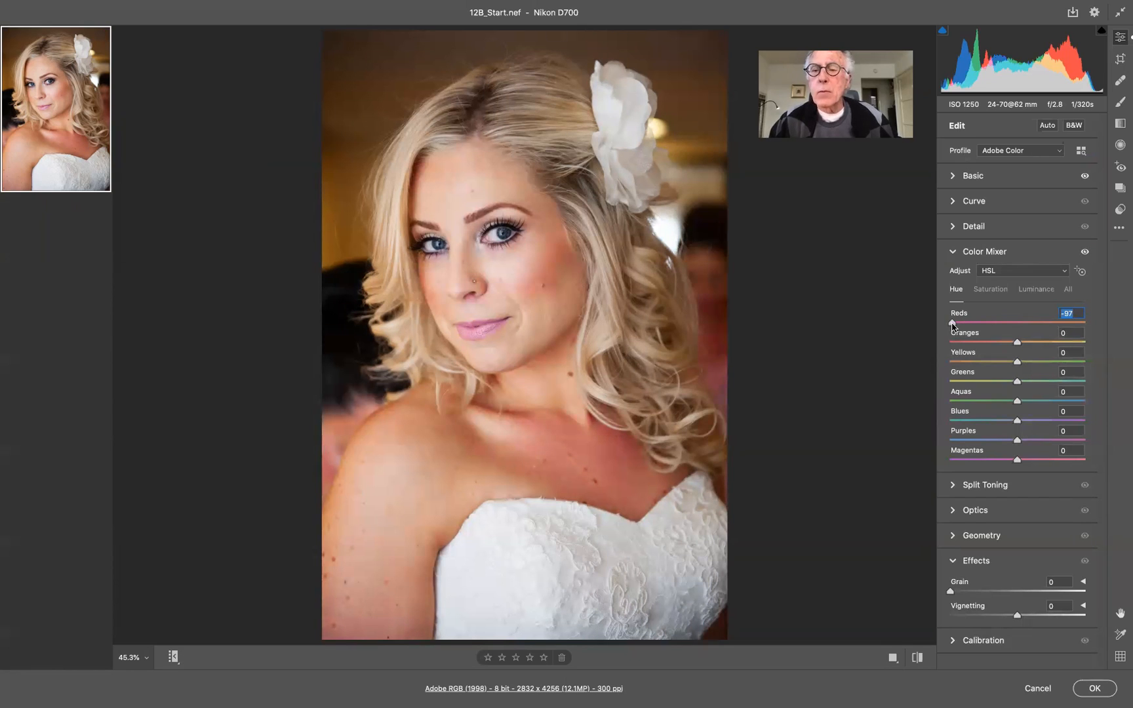
pyautogui.moveTo(952, 323); pyautogui.dragTo(1124, 321)
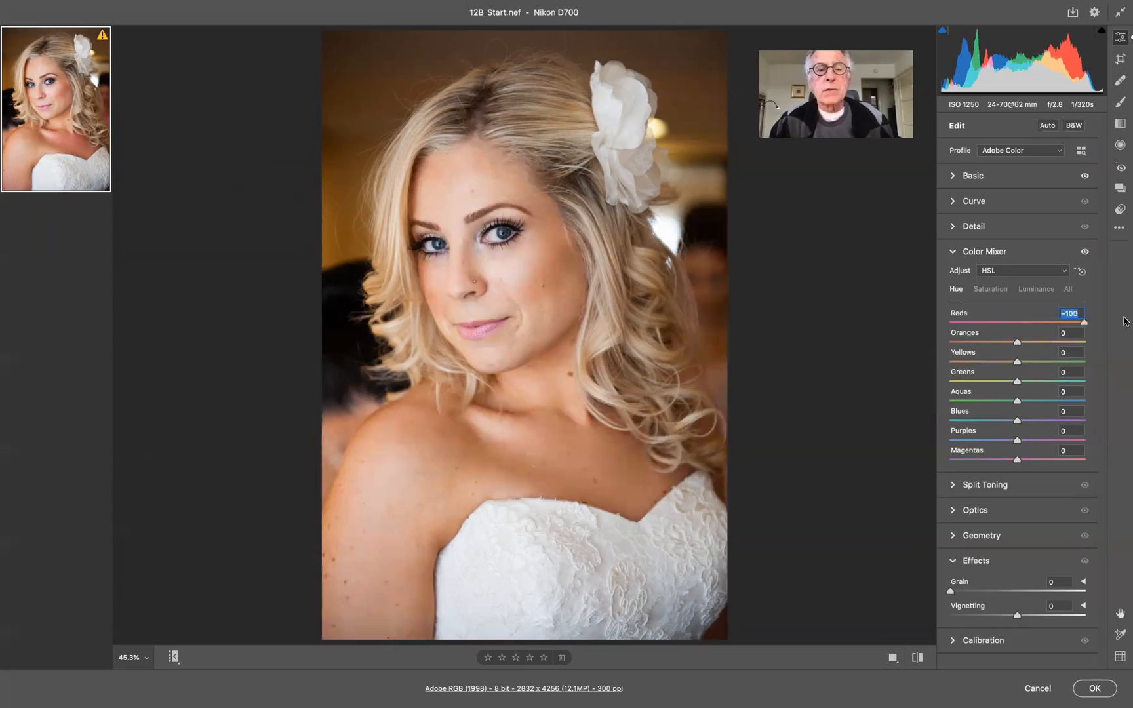
pyautogui.moveTo(1125, 321); pyautogui.dragTo(1015, 332)
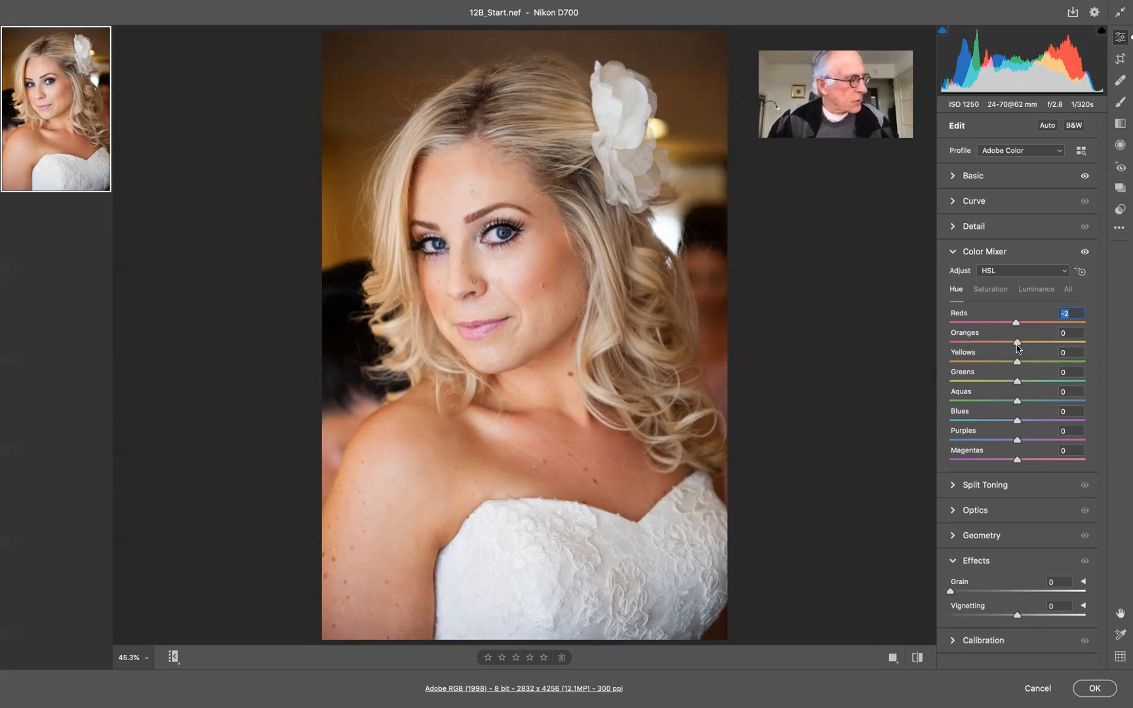
# Set the Oranges hue to -10 and the Magentas hue to -3, and apply the Camera Raw changes to the smart object.
pyautogui.moveTo(1018, 347); pyautogui.dragTo(1012, 347)
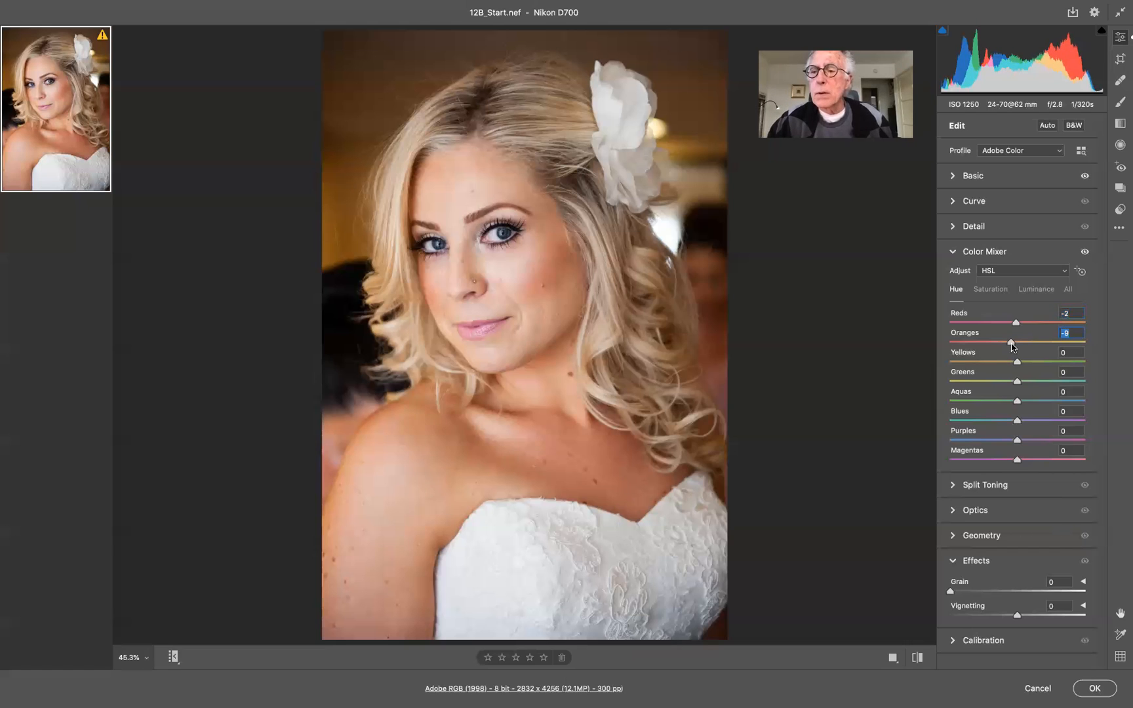
pyautogui.press('Up')
pyautogui.moveTo(1013, 348); pyautogui.dragTo(1010, 348)
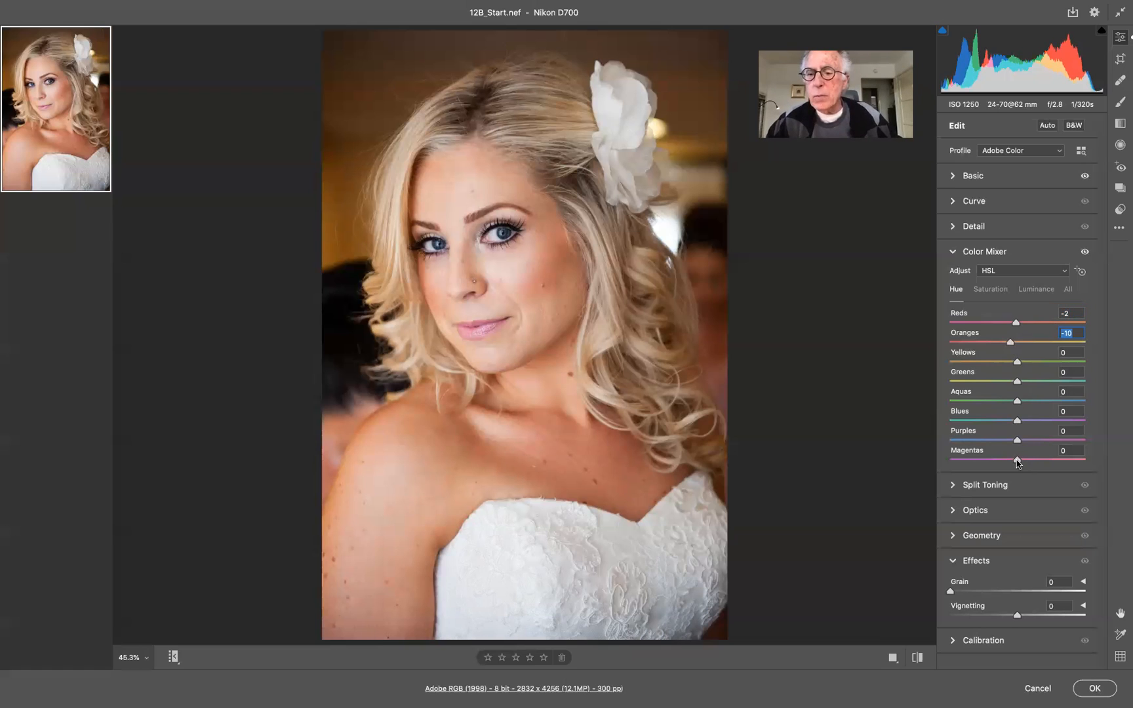
pyautogui.moveTo(1018, 462); pyautogui.dragTo(1014, 463)
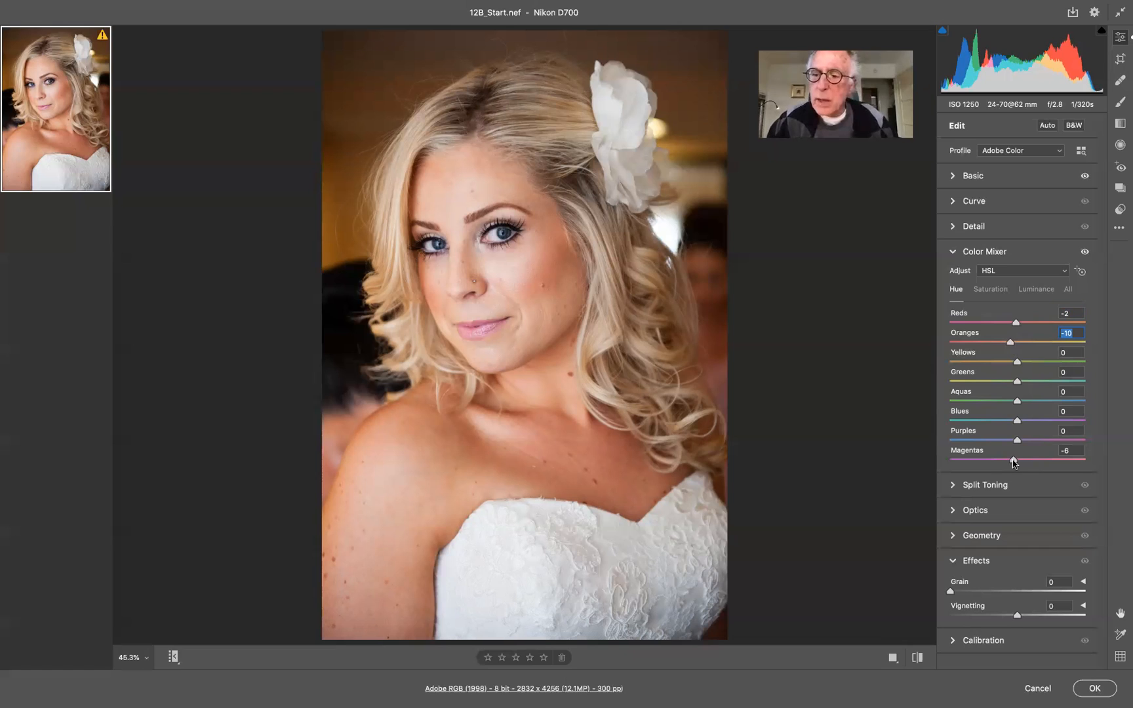
pyautogui.moveTo(1014, 463); pyautogui.dragTo(1015, 463)
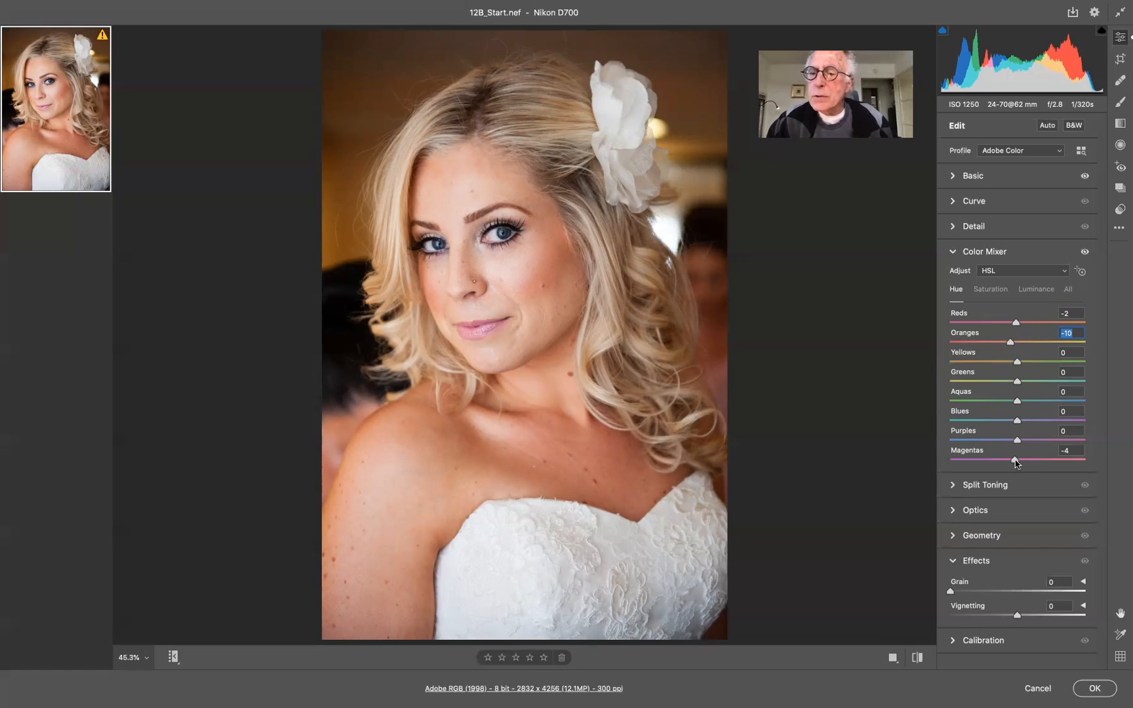
pyautogui.click(1016, 464)
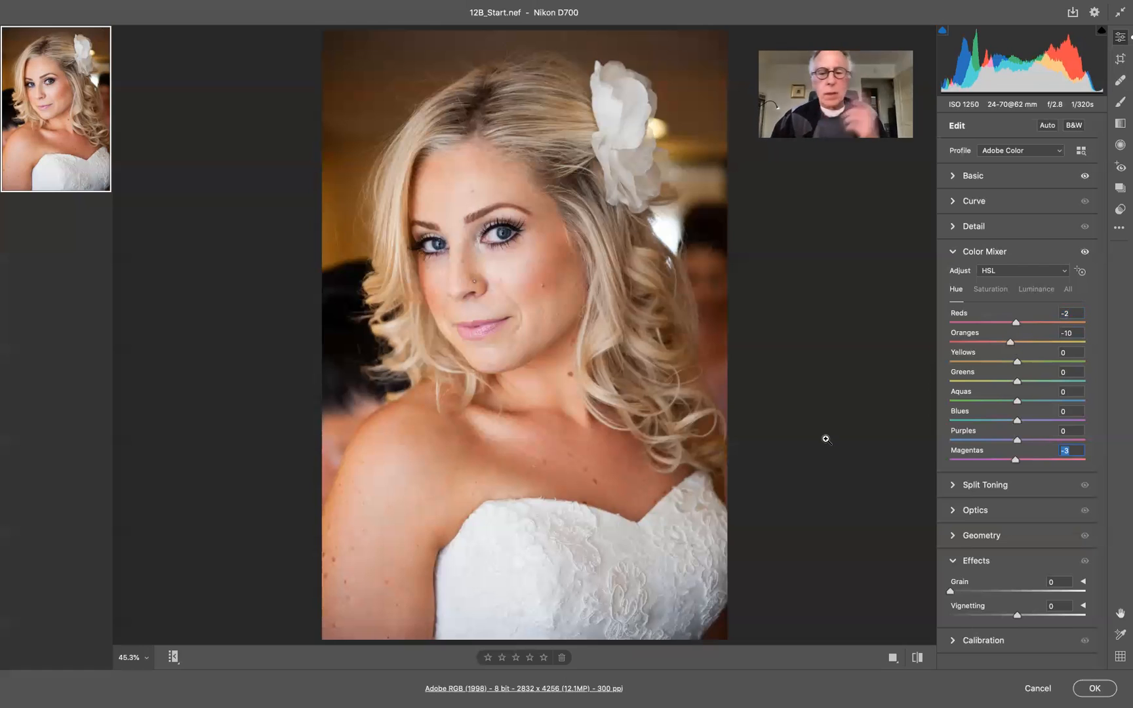
pyautogui.click(1094, 690)
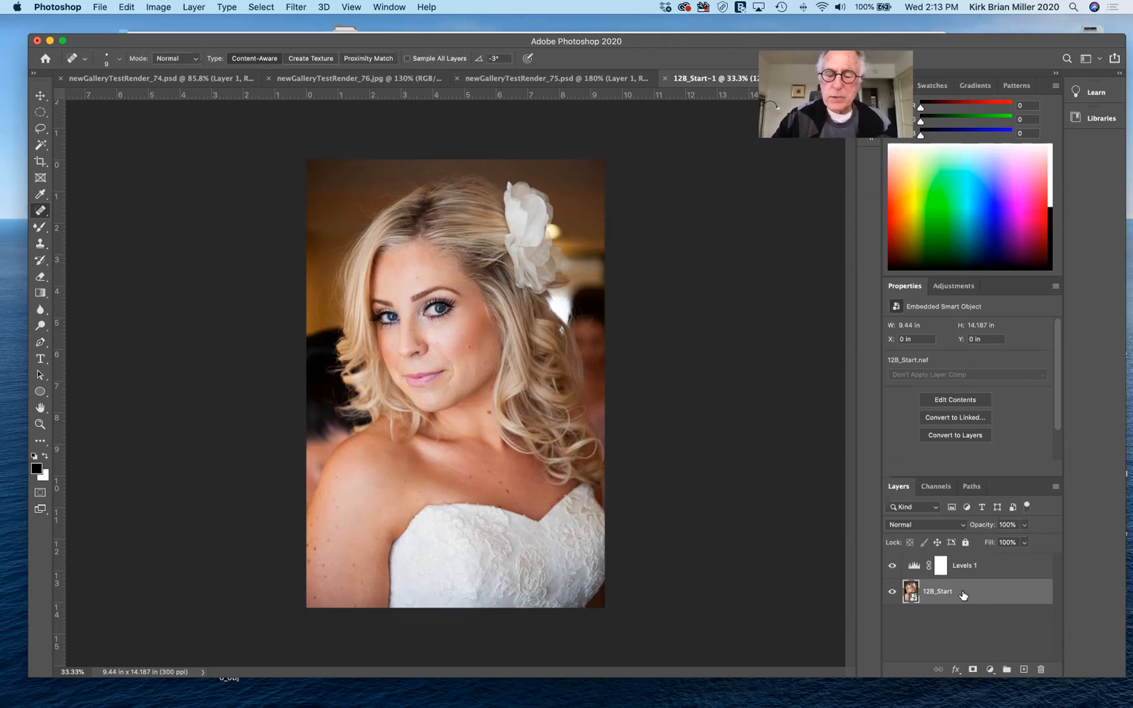
# Duplicate the 12B_Start smart object layer and hide the original.
pyautogui.press('super+j')
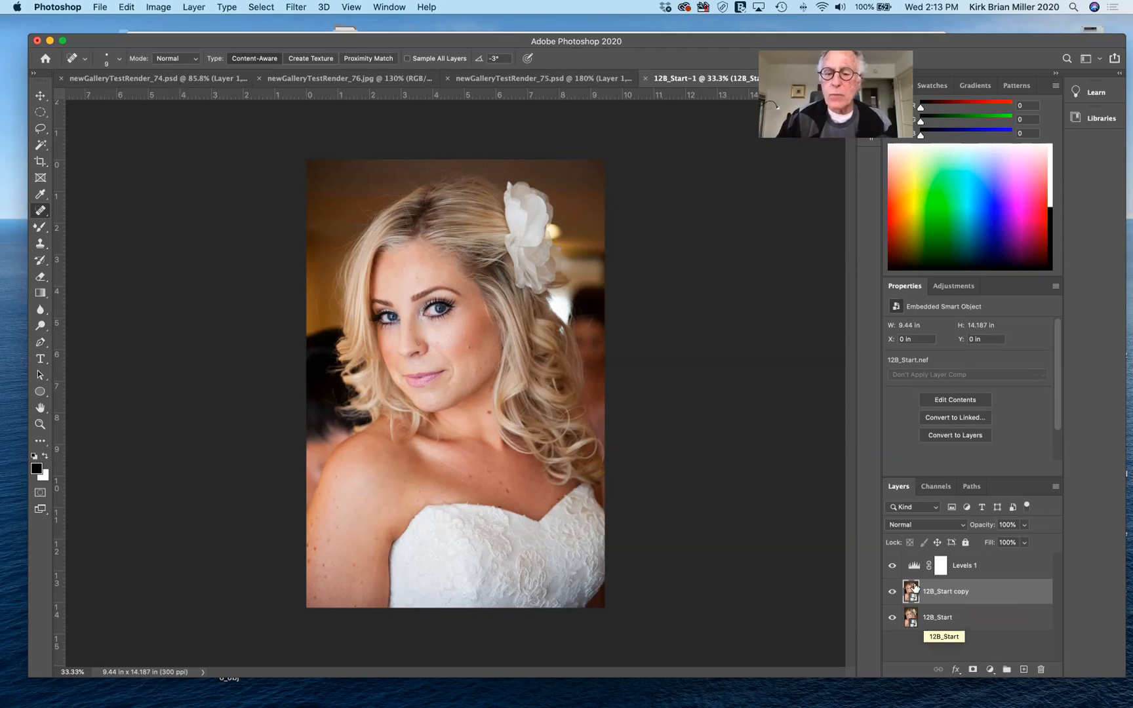
pyautogui.click(892, 619)
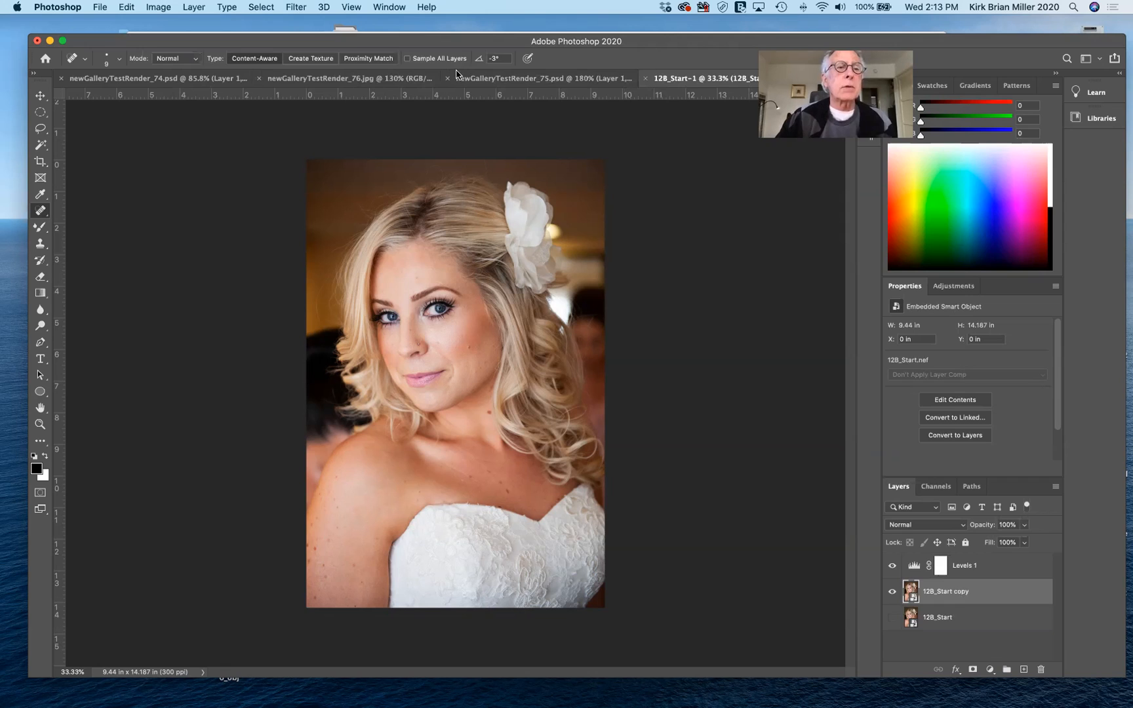
# Rasterize the 12B_Start copy smart object into a pixel layer.
pyautogui.click(196, 9)
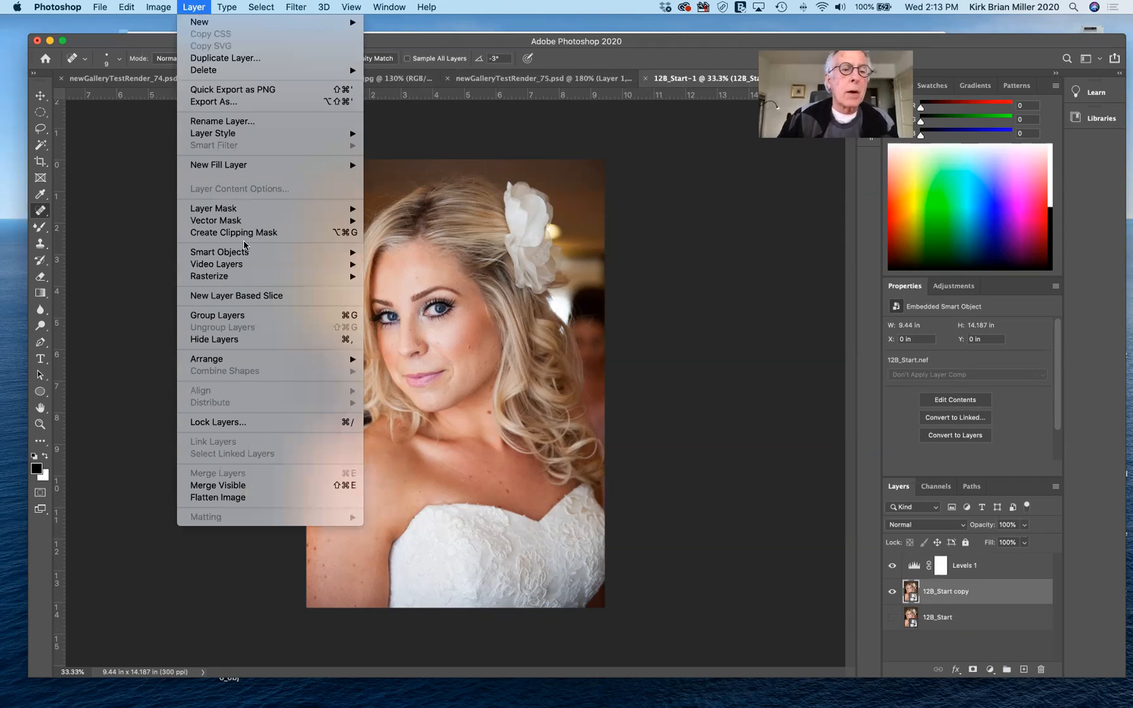
pyautogui.moveTo(263, 253)
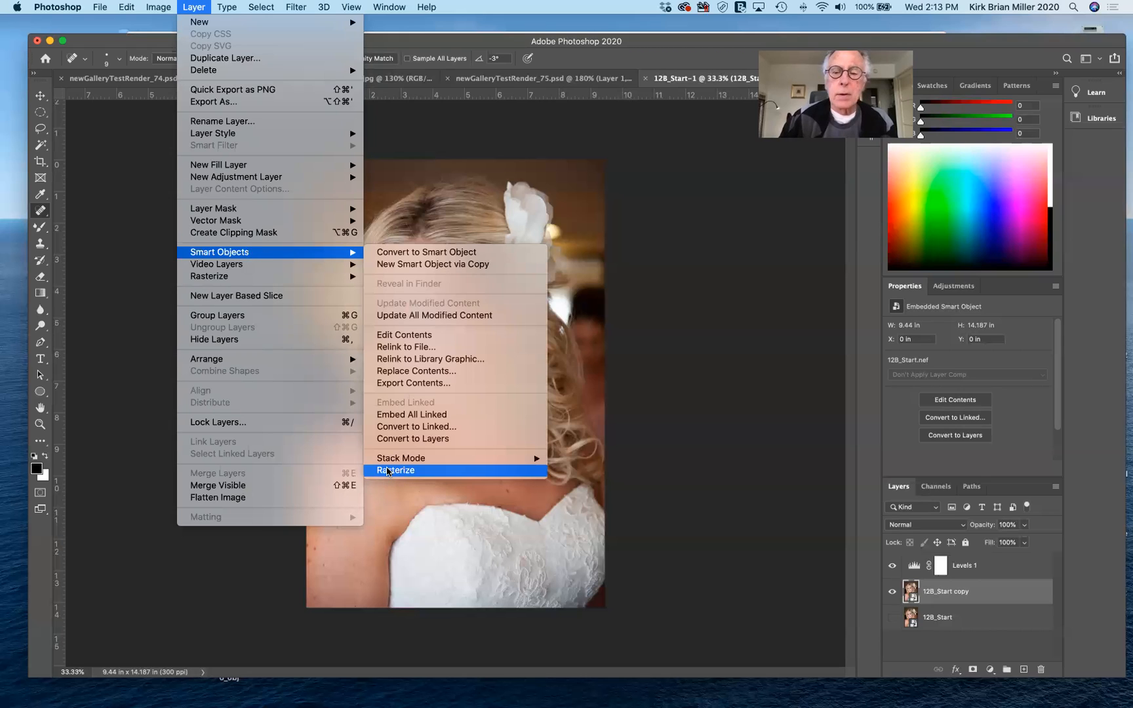
pyautogui.click(388, 471)
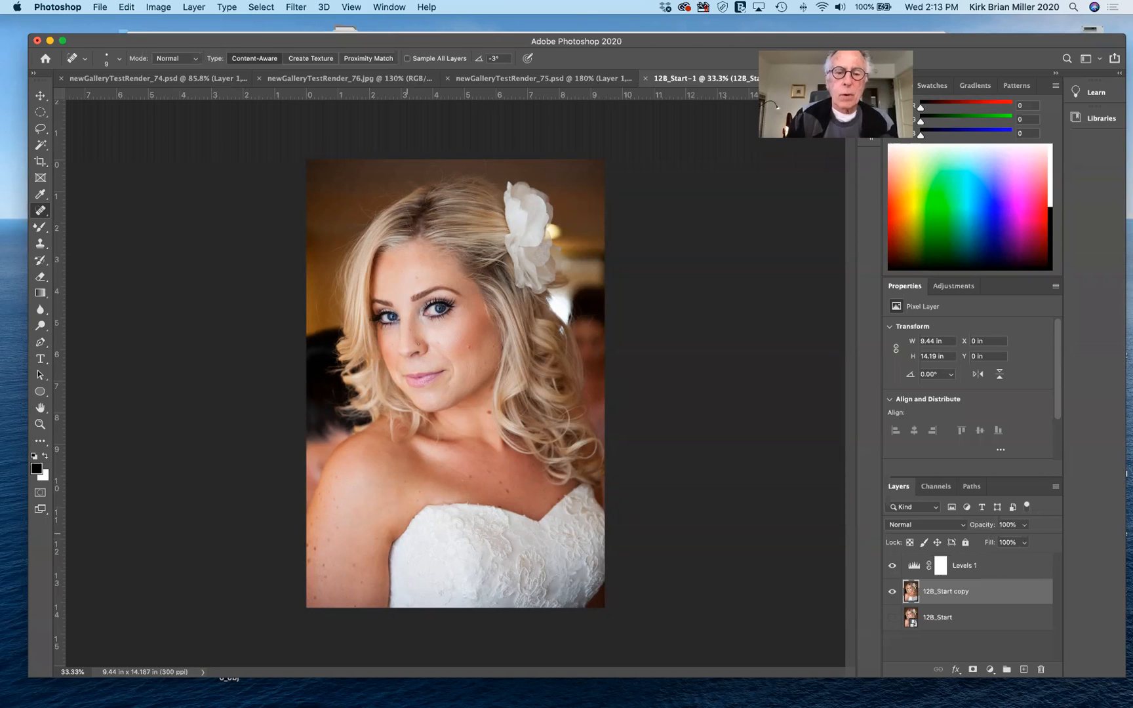
# Remove the bride's nose stud and the mole on her cheek using the Spot Healing Brush at size 40.
pyautogui.press('super+plus')
pyautogui.press('super+plus')
pyautogui.press('super+plus')
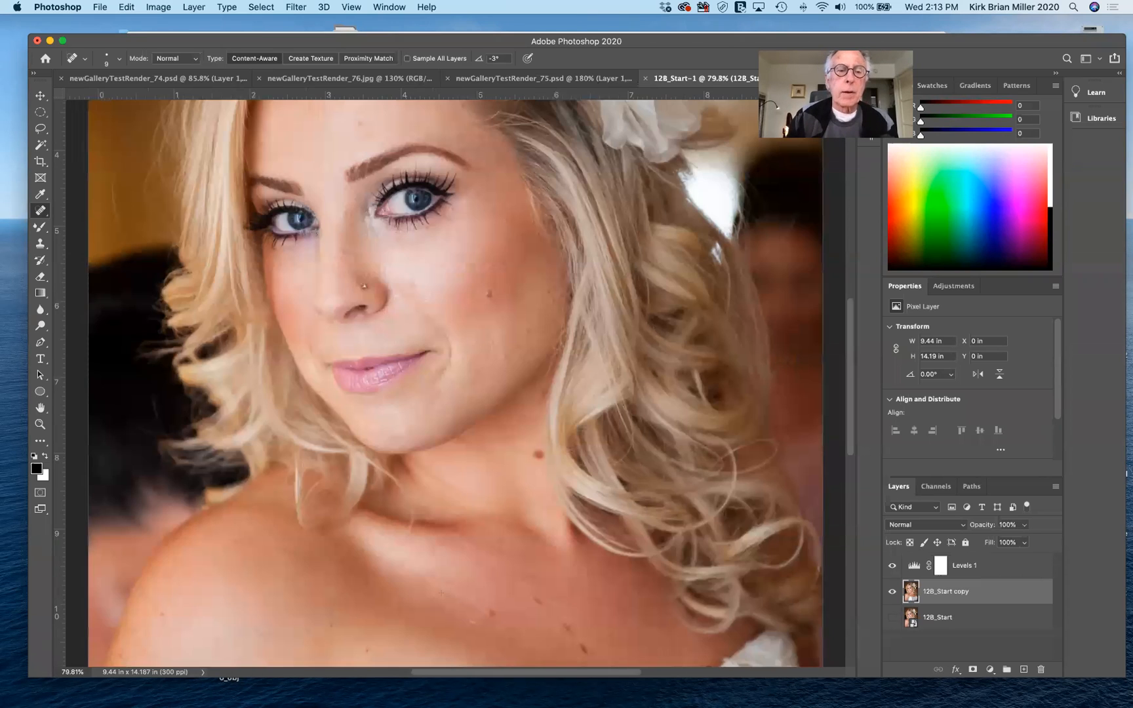
pyautogui.press('super+plus')
pyautogui.press('super+plus')
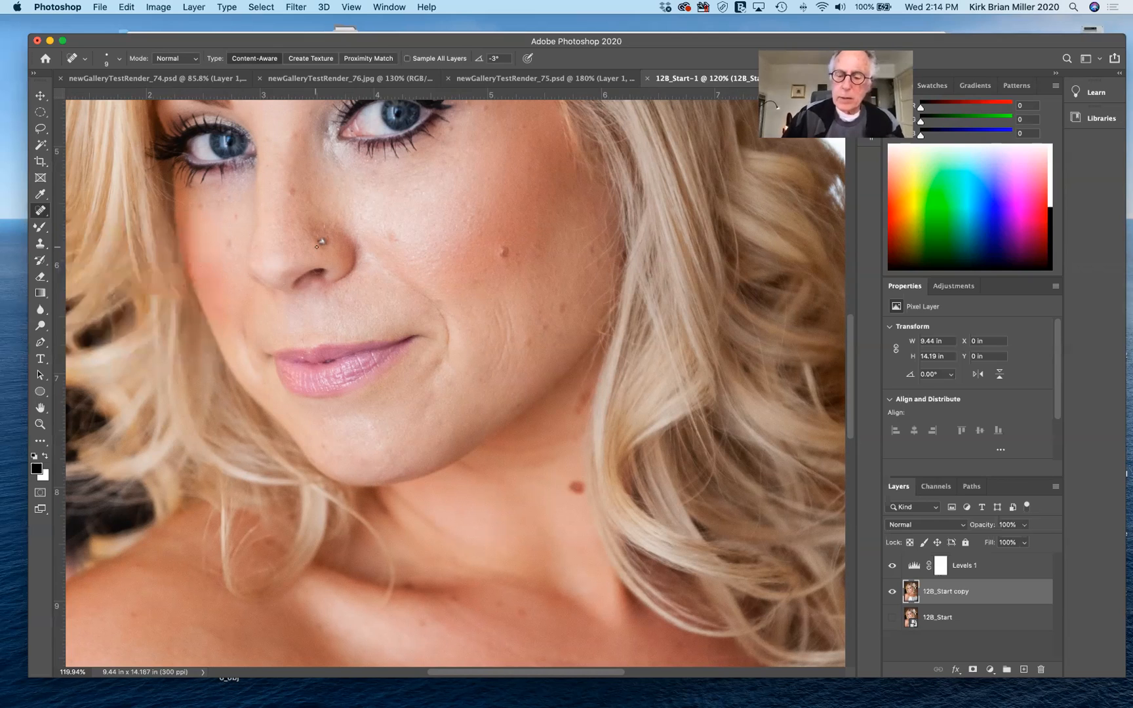
pyautogui.press(']')
pyautogui.press(']')
pyautogui.press(']')
pyautogui.press(']')
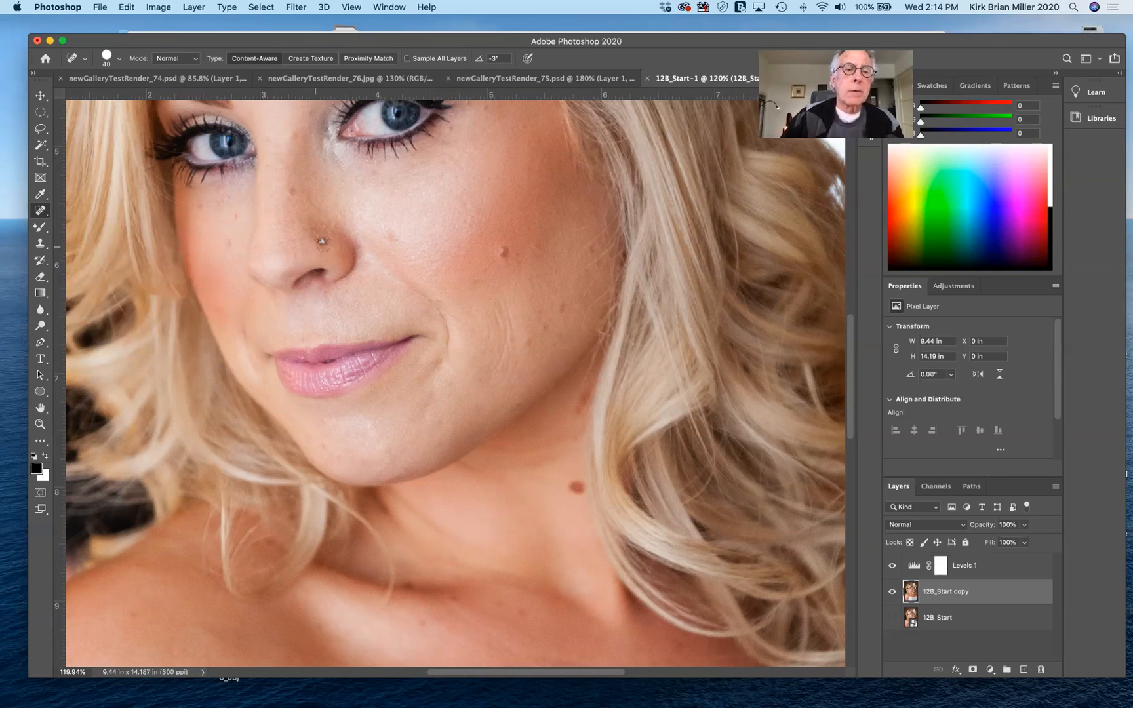
pyautogui.click(322, 239)
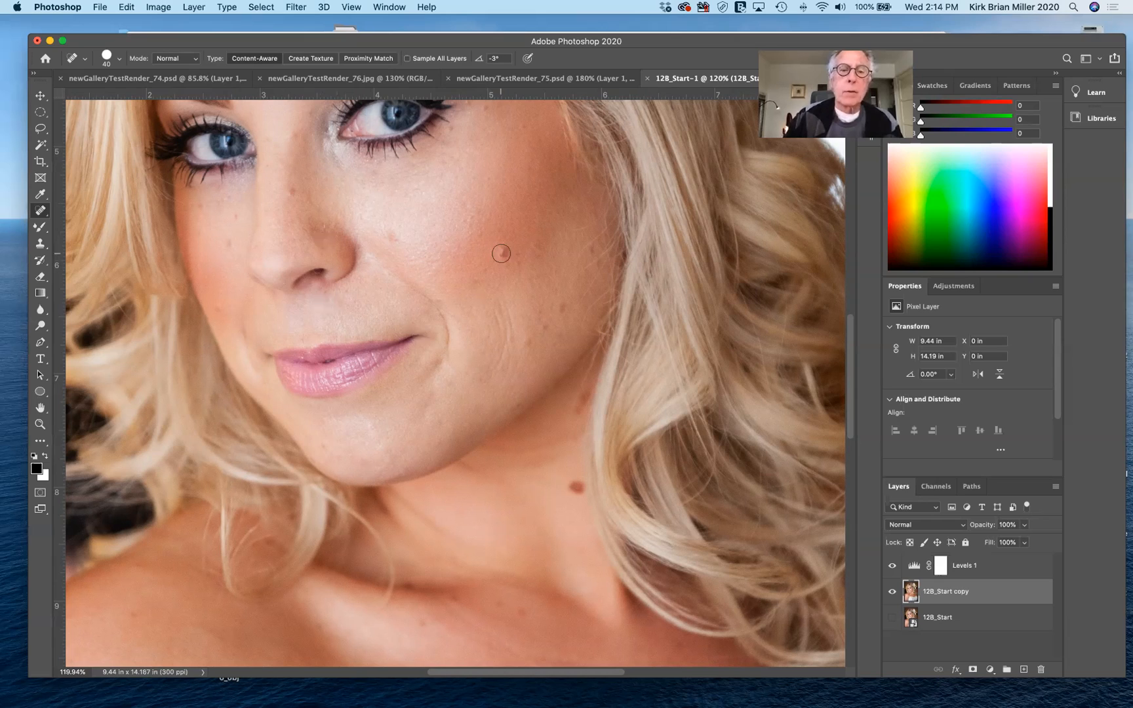
pyautogui.click(501, 253)
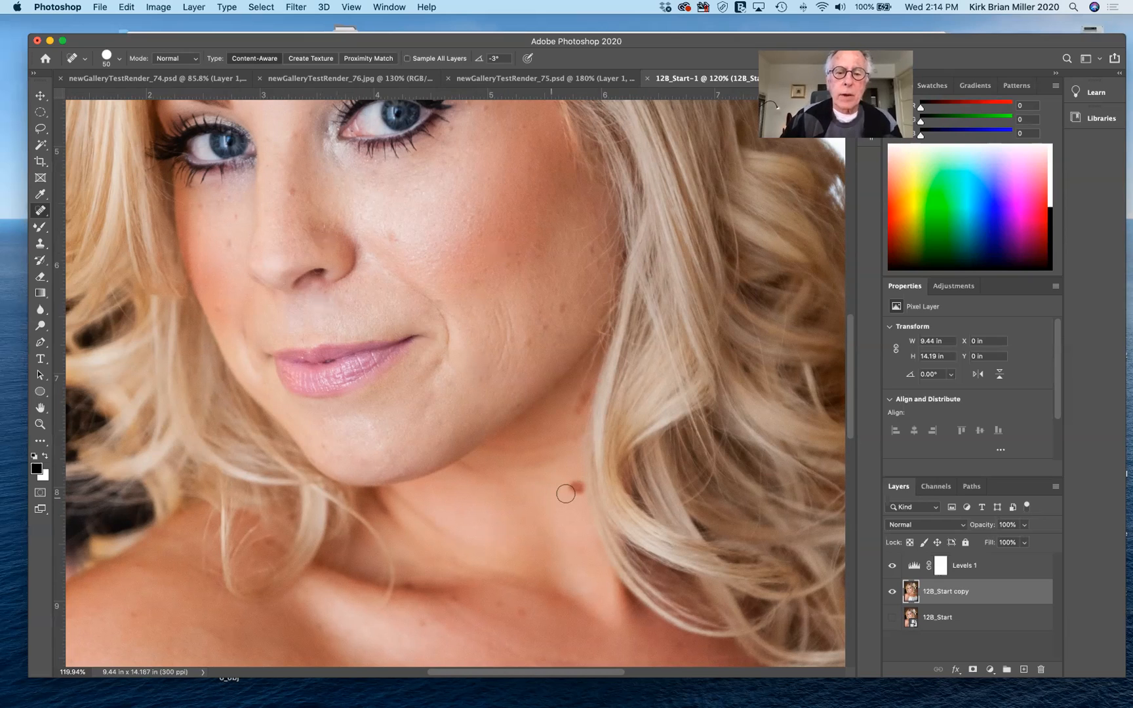
# Enlarge the healing brush to 70 and remove the dark mole on the bride's neck beside her hair.
pyautogui.press(']')
pyautogui.press(']')
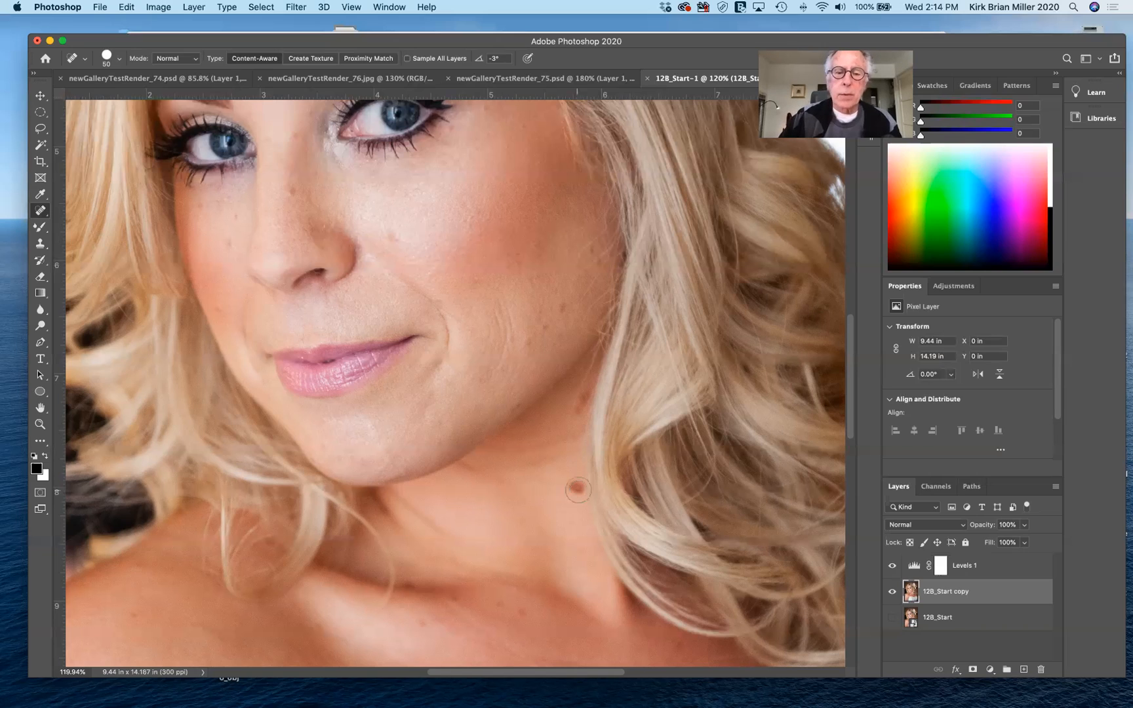
pyautogui.click(578, 490)
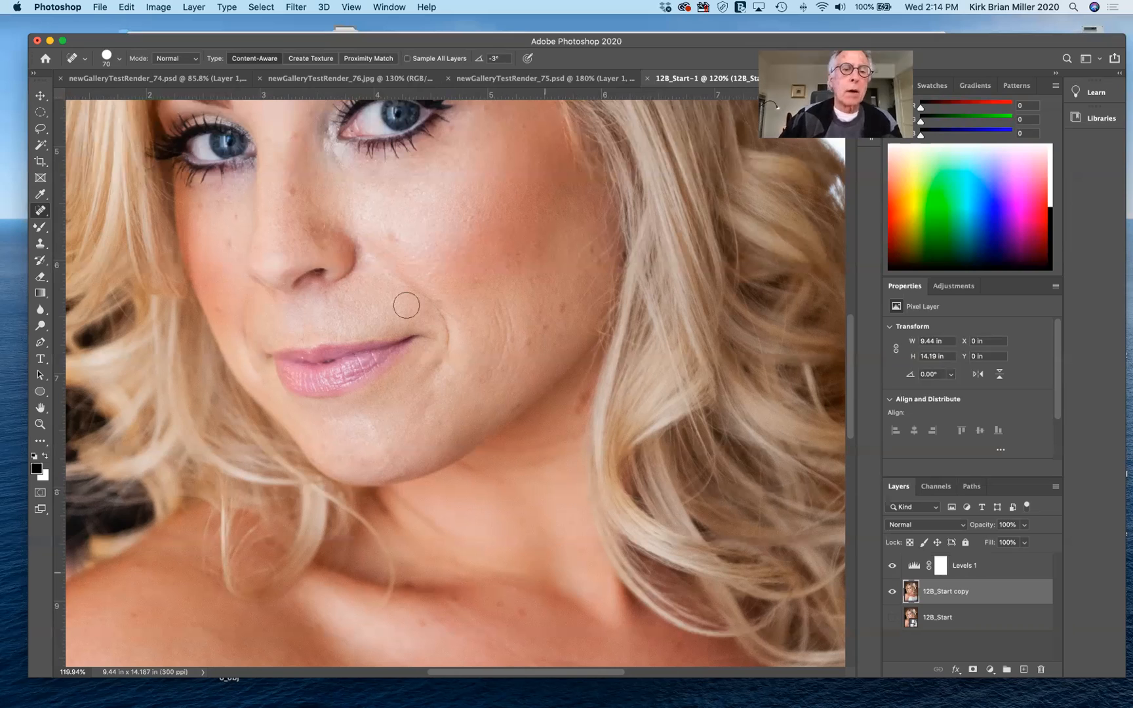
# Heal the small spots on the bride's nose, both cheeks and the area above her jaw.
pyautogui.click(293, 190)
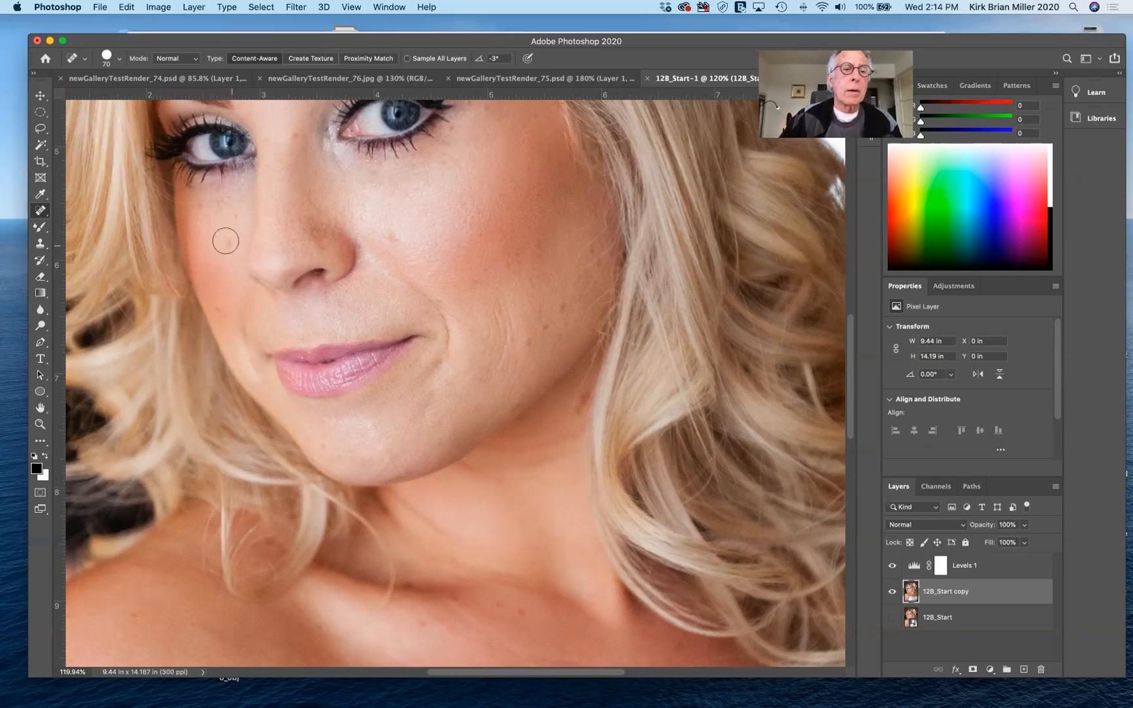
pyautogui.click(224, 239)
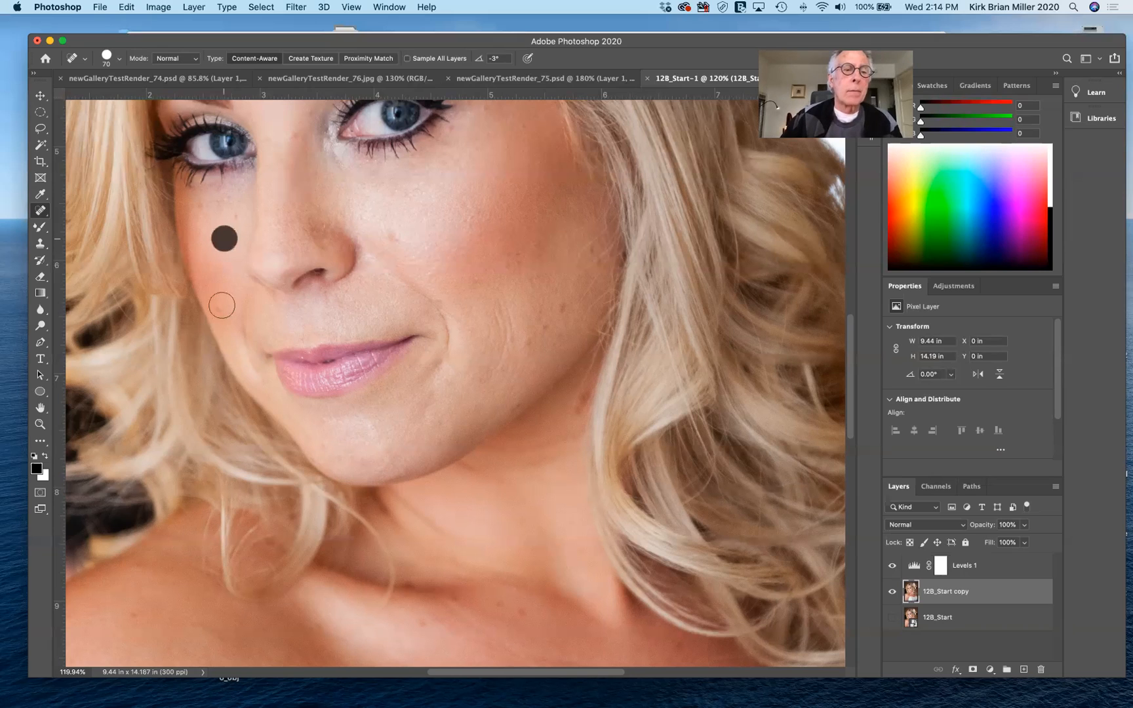
pyautogui.click(394, 237)
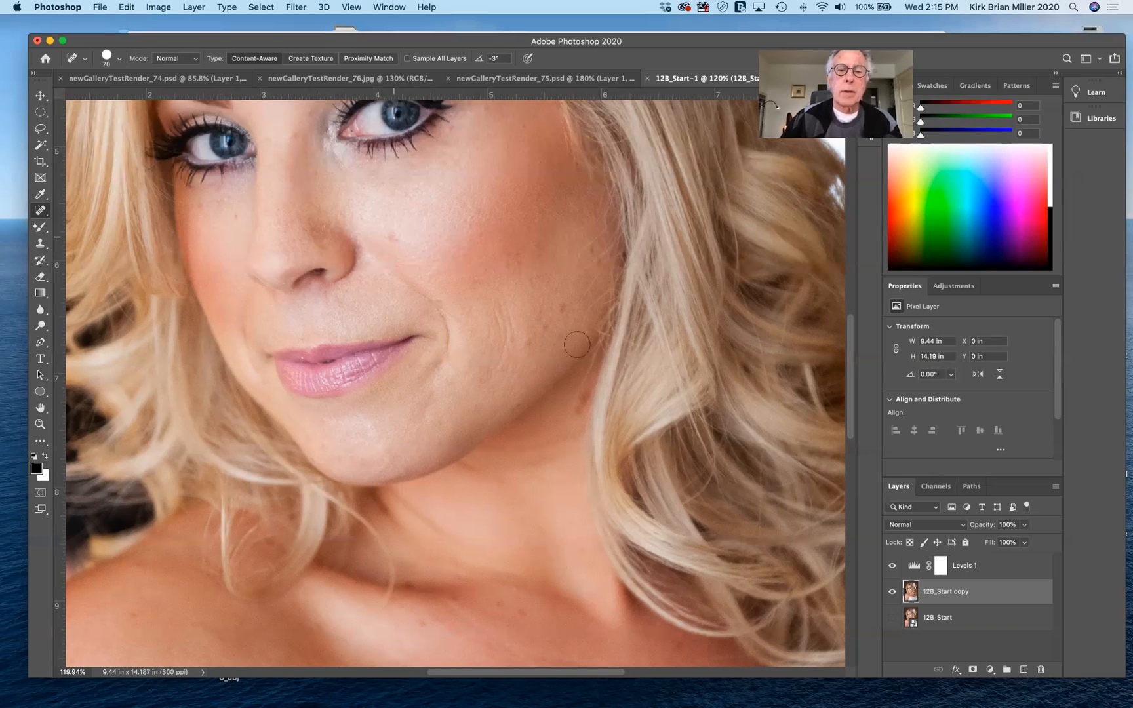
pyautogui.click(540, 328)
pyautogui.click(533, 336)
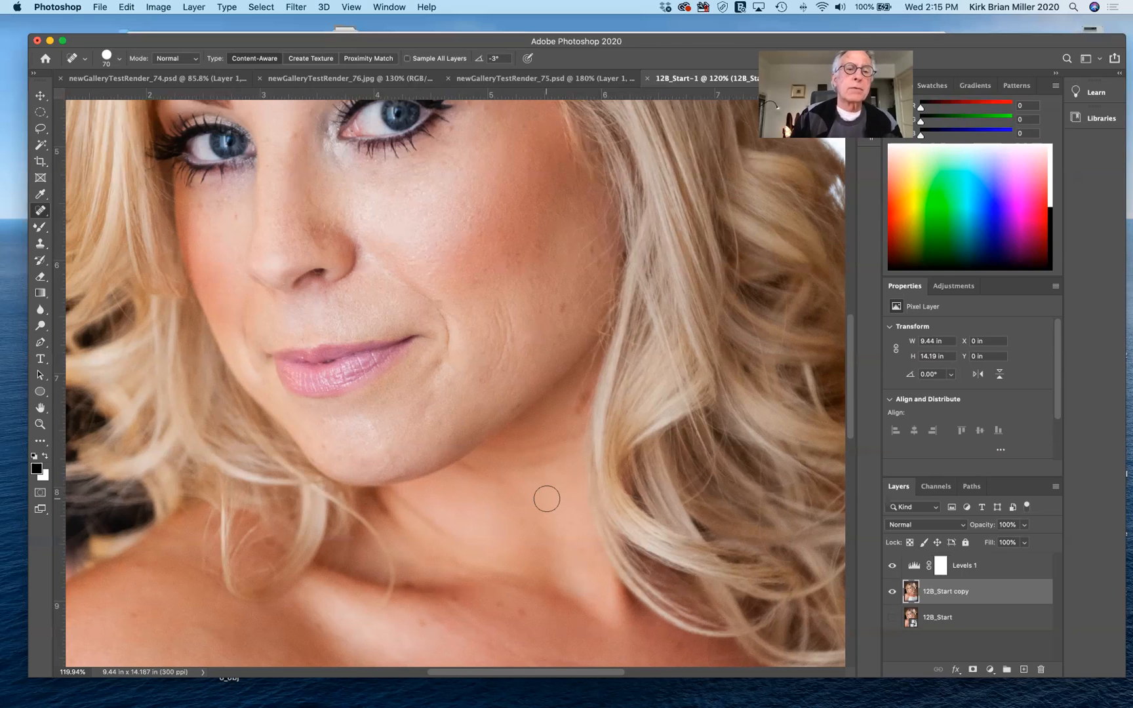
# Switch to the Dodge tool in the Highlights range and frame both of the bride's eyes closely.
pyautogui.scroll(-3, 546, 499)
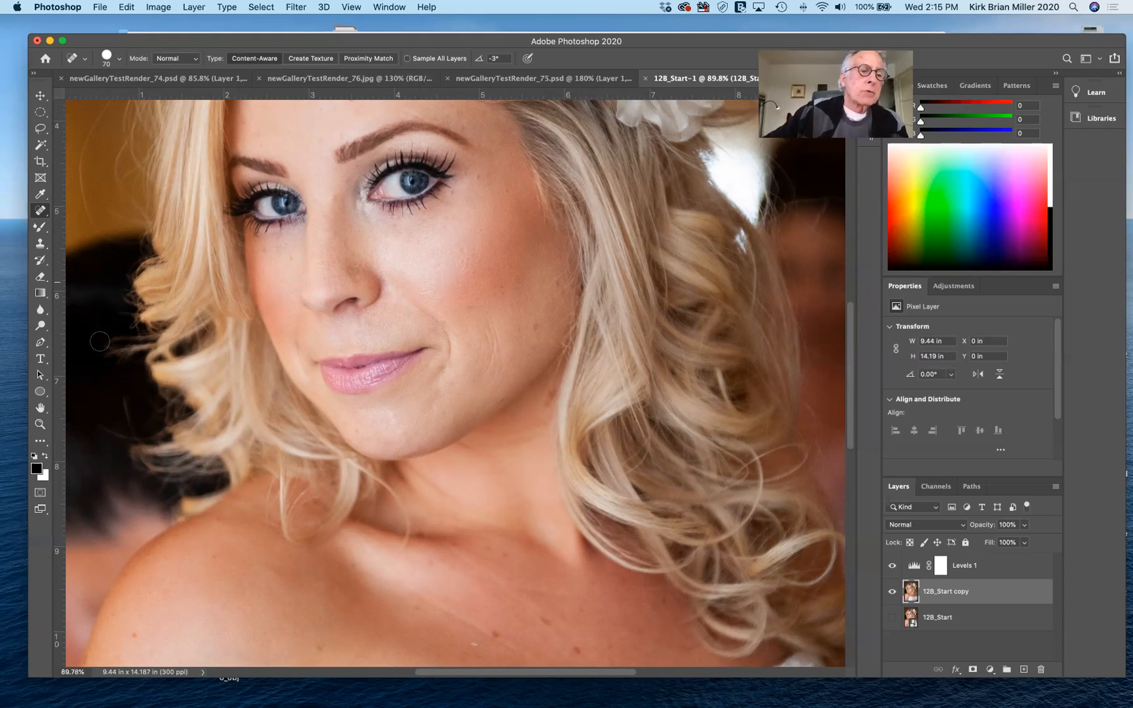
pyautogui.click(41, 326)
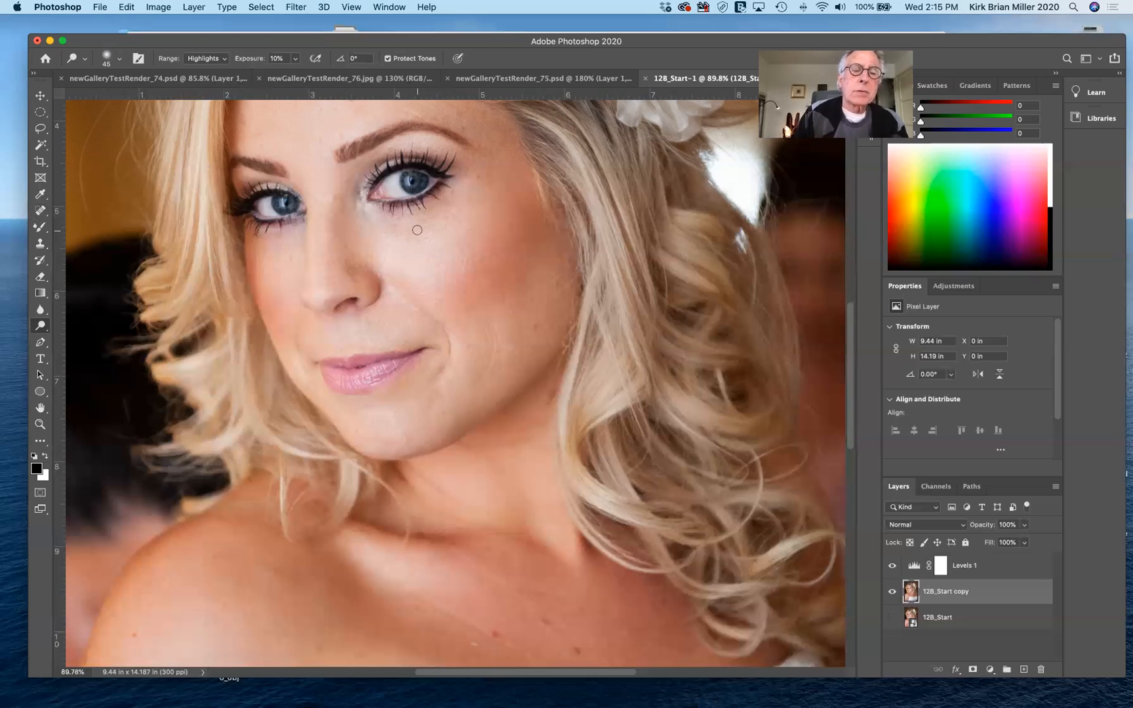
pyautogui.scroll(3, 417, 230)
pyautogui.hscroll(-3, 417, 231)
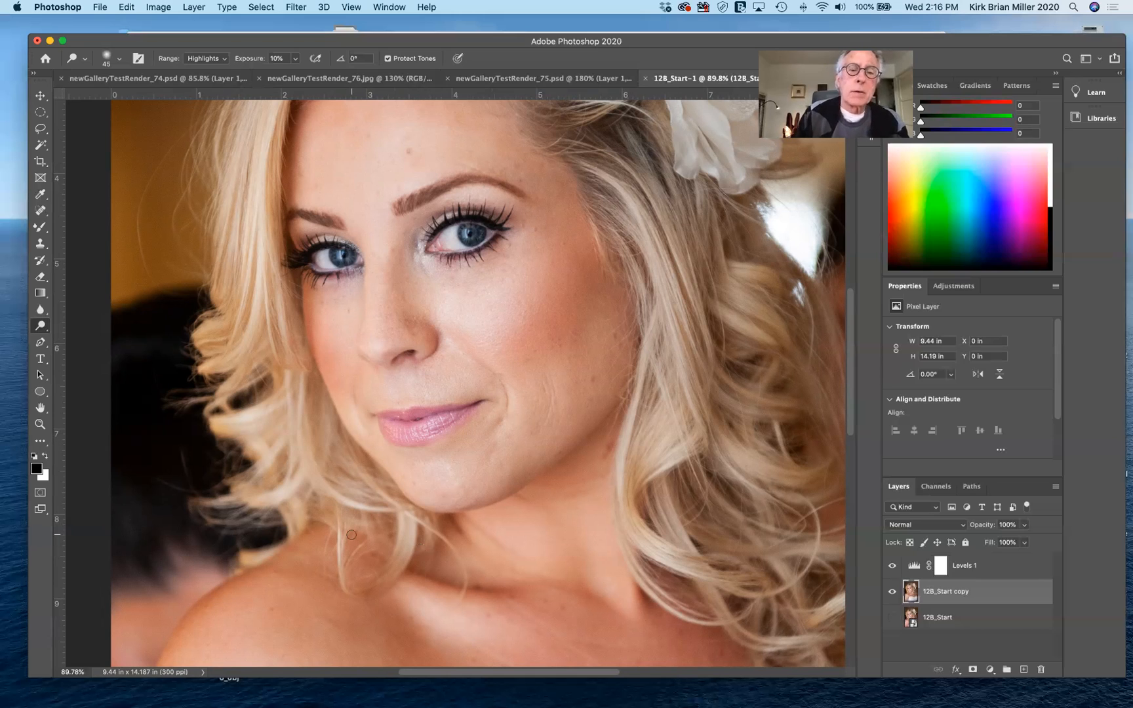
pyautogui.scroll(1, 353, 534)
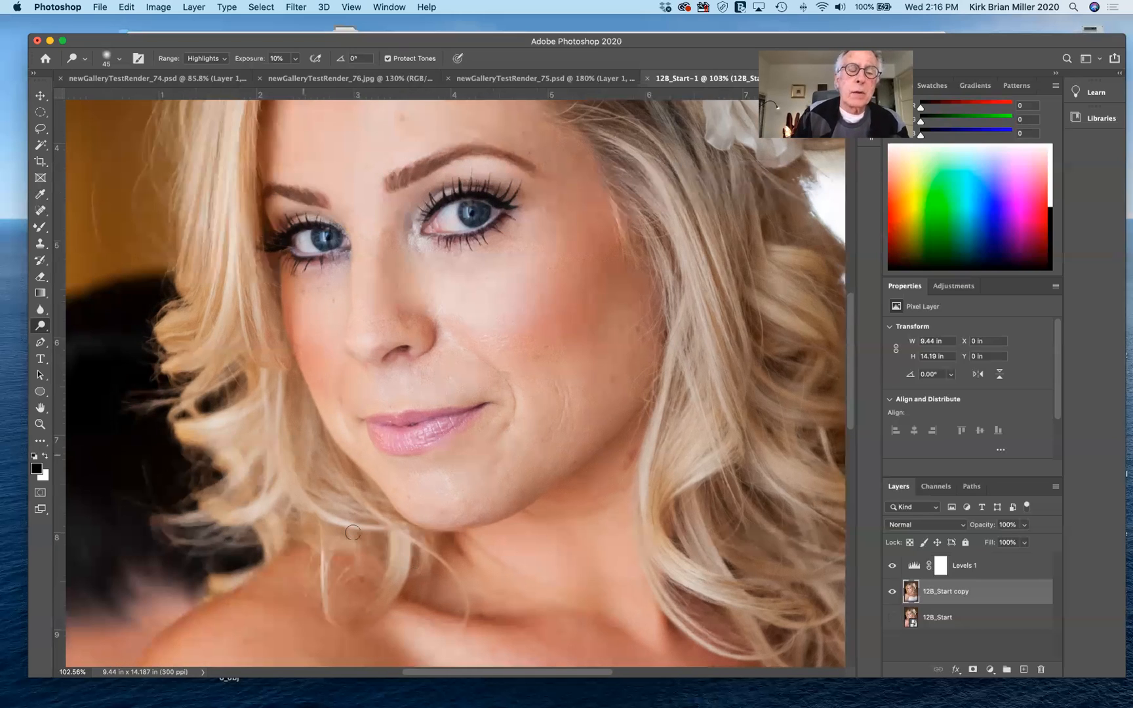
pyautogui.scroll(2, 352, 533)
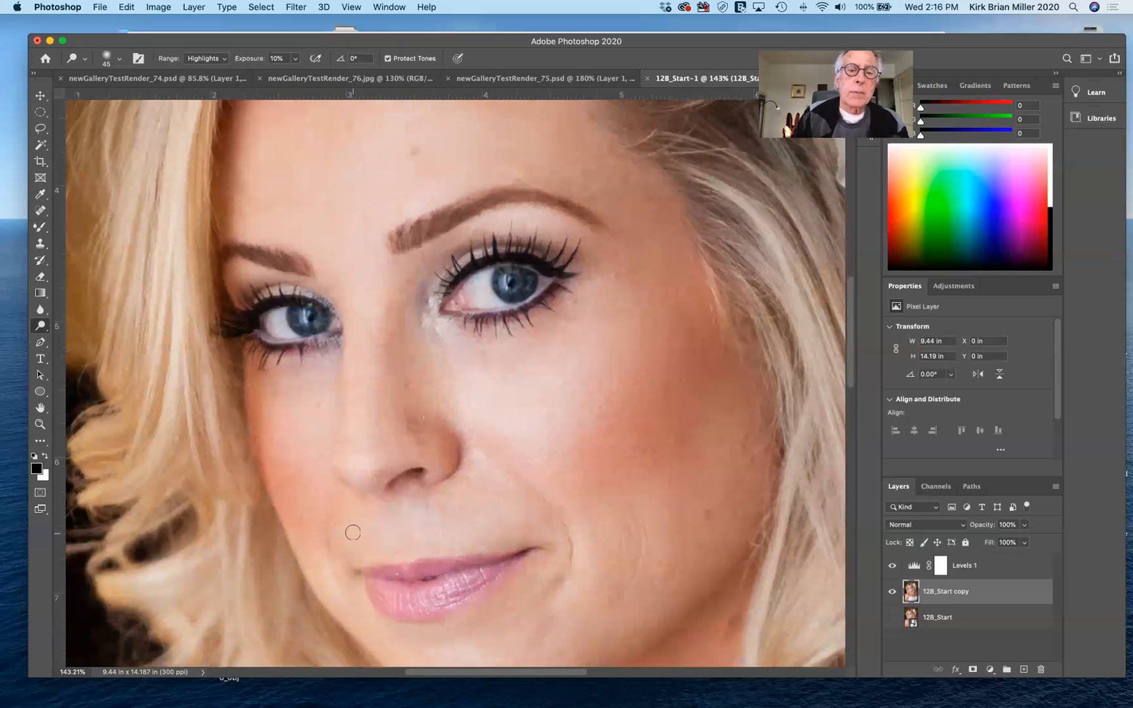
pyautogui.scroll(1, 352, 533)
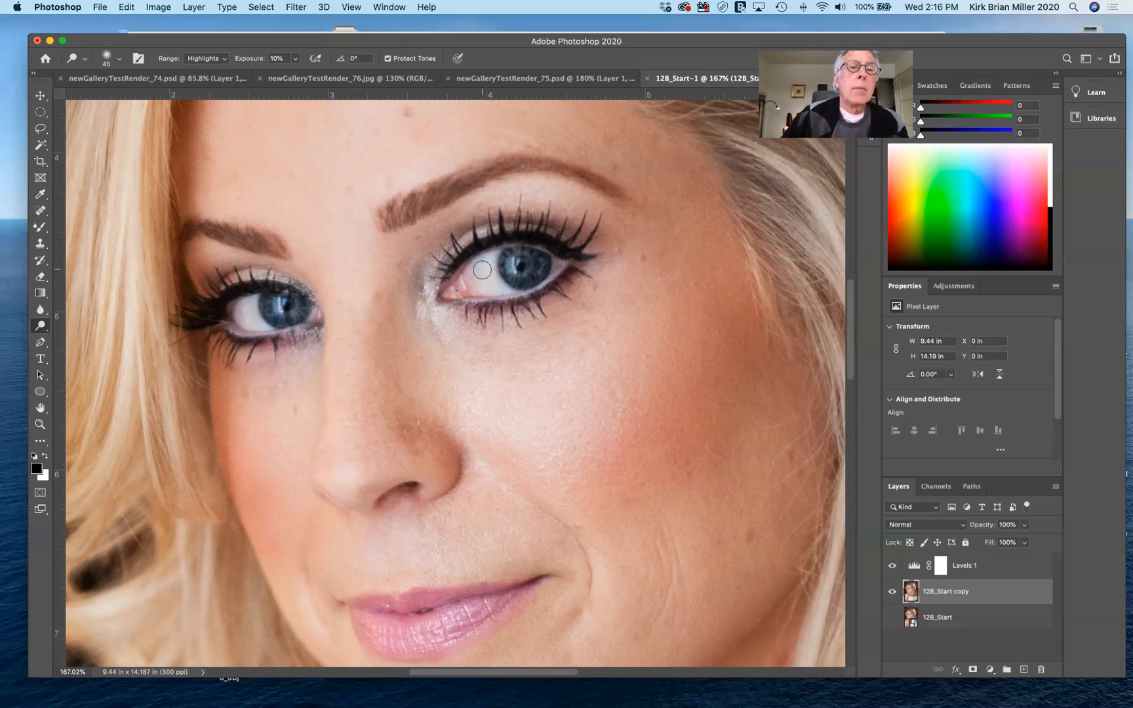
# Try brightening the white of the bride's larger, nearer eye with the Dodge tool at 40% exposure, and undo it.
pyautogui.click(295, 59)
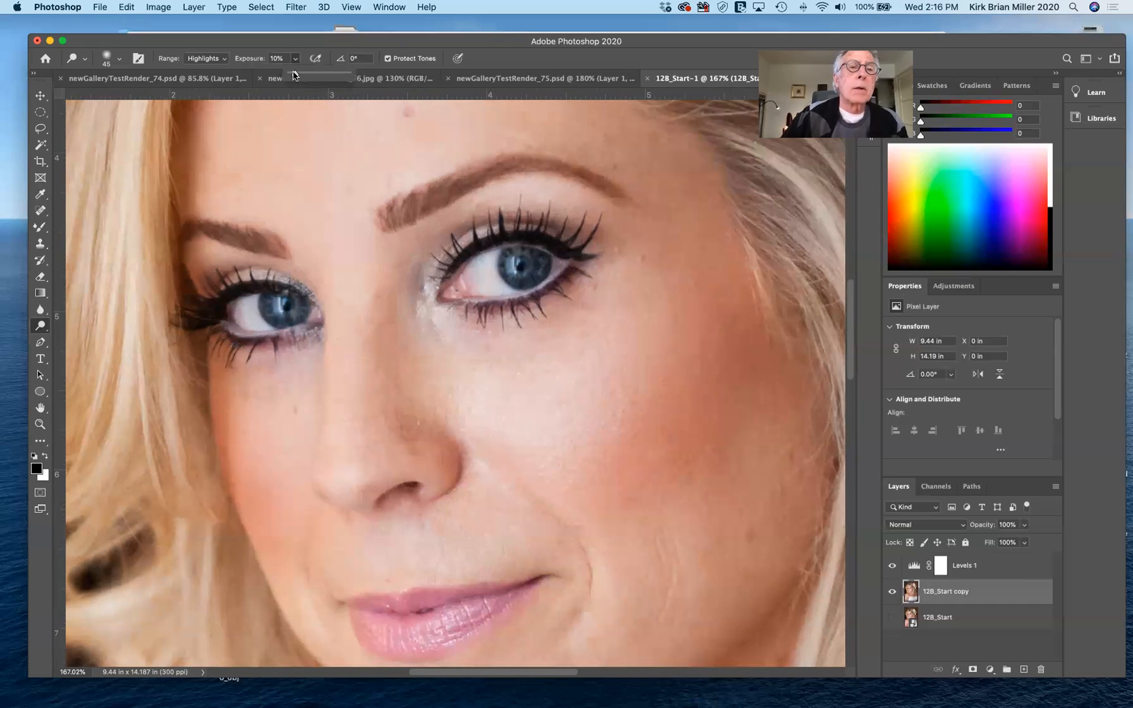
pyautogui.moveTo(293, 74); pyautogui.dragTo(313, 76)
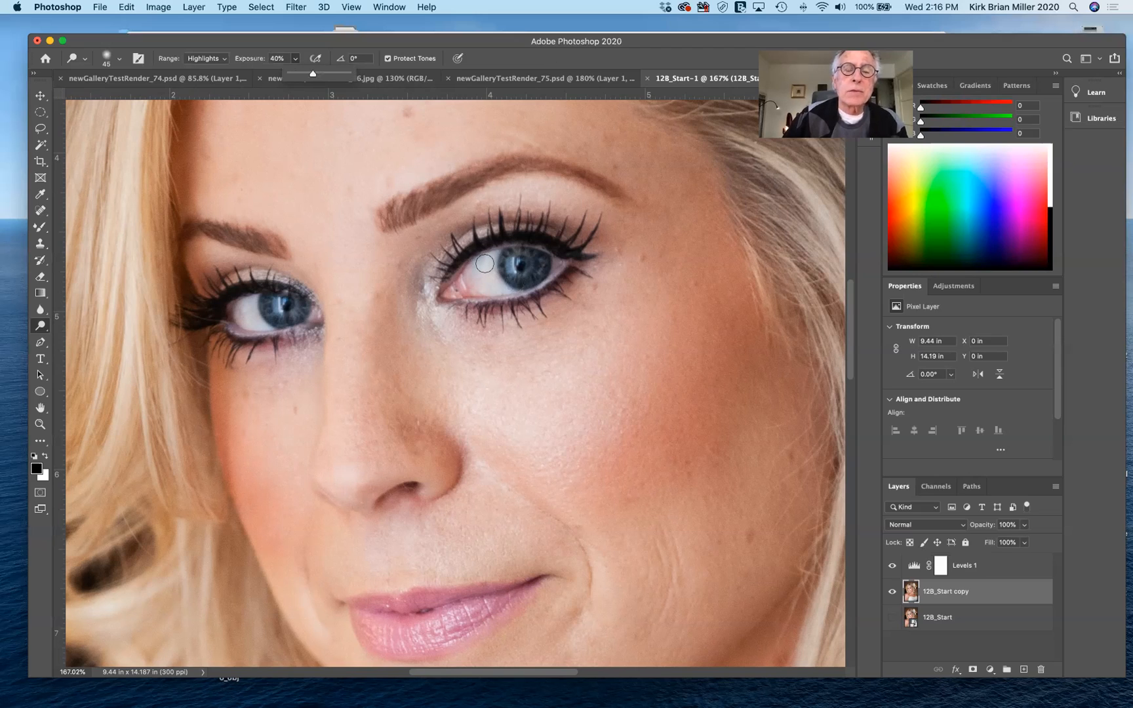
pyautogui.moveTo(485, 263)
pyautogui.mouseDown()
pyautogui.moveTo(480, 279)
pyautogui.moveTo(495, 286)
pyautogui.mouseUp()
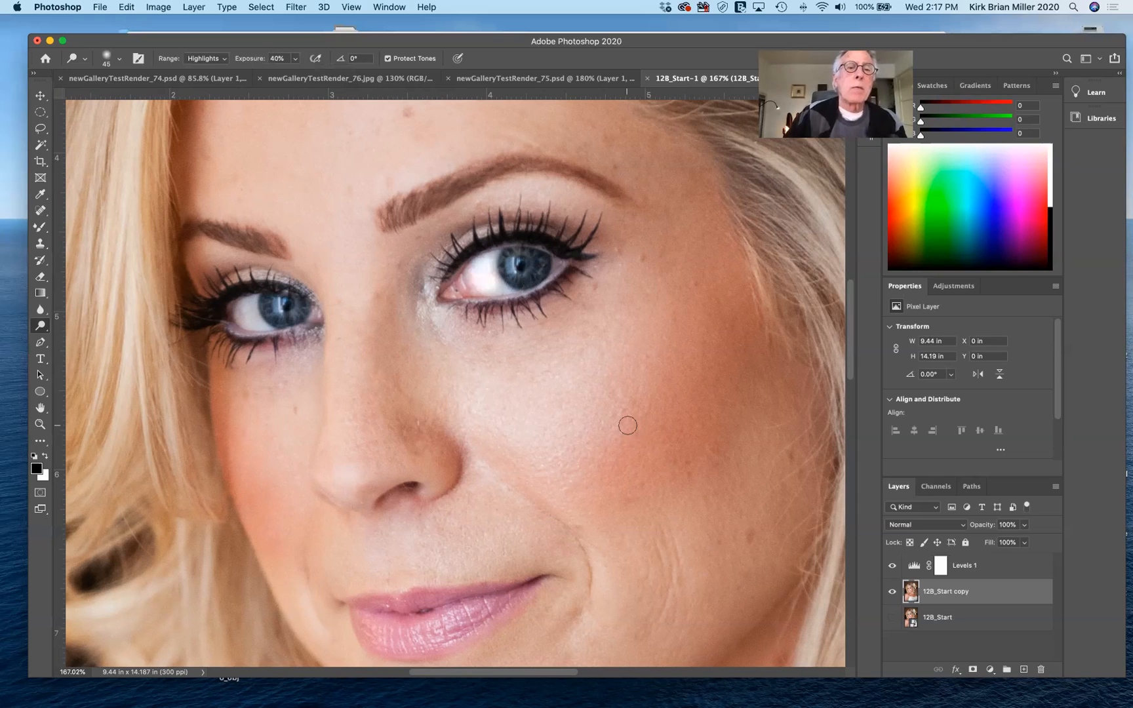
pyautogui.press('super+z')
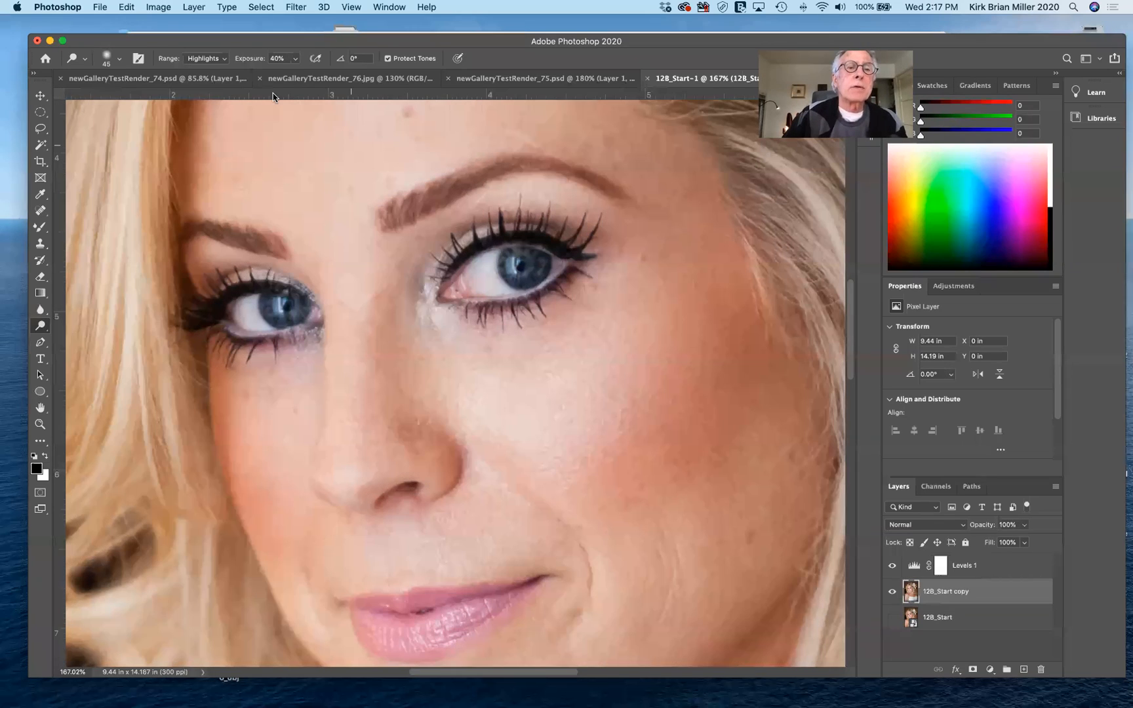
# Lower the Dodge exposure to 10% and brighten the whites of both of the bride's eyes.
pyautogui.click(295, 59)
pyautogui.moveTo(295, 74); pyautogui.dragTo(277, 78)
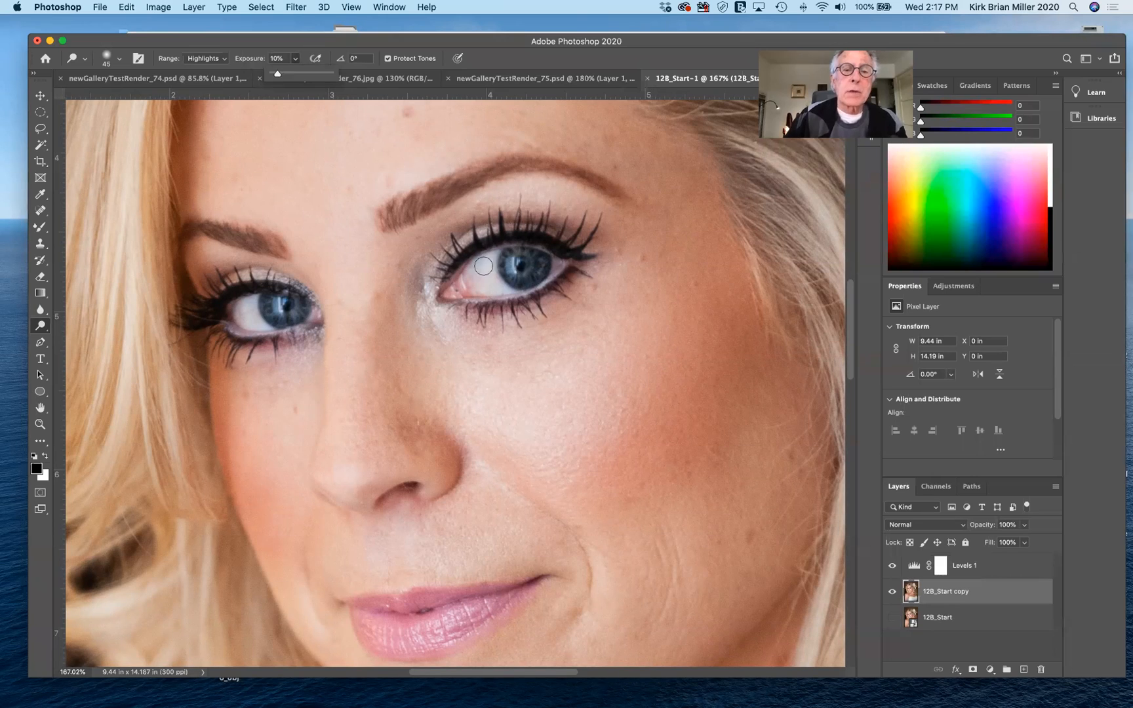
pyautogui.moveTo(476, 265)
pyautogui.mouseDown()
pyautogui.moveTo(495, 287)
pyautogui.moveTo(472, 275)
pyautogui.moveTo(484, 266)
pyautogui.moveTo(490, 275)
pyautogui.moveTo(488, 261)
pyautogui.mouseUp()
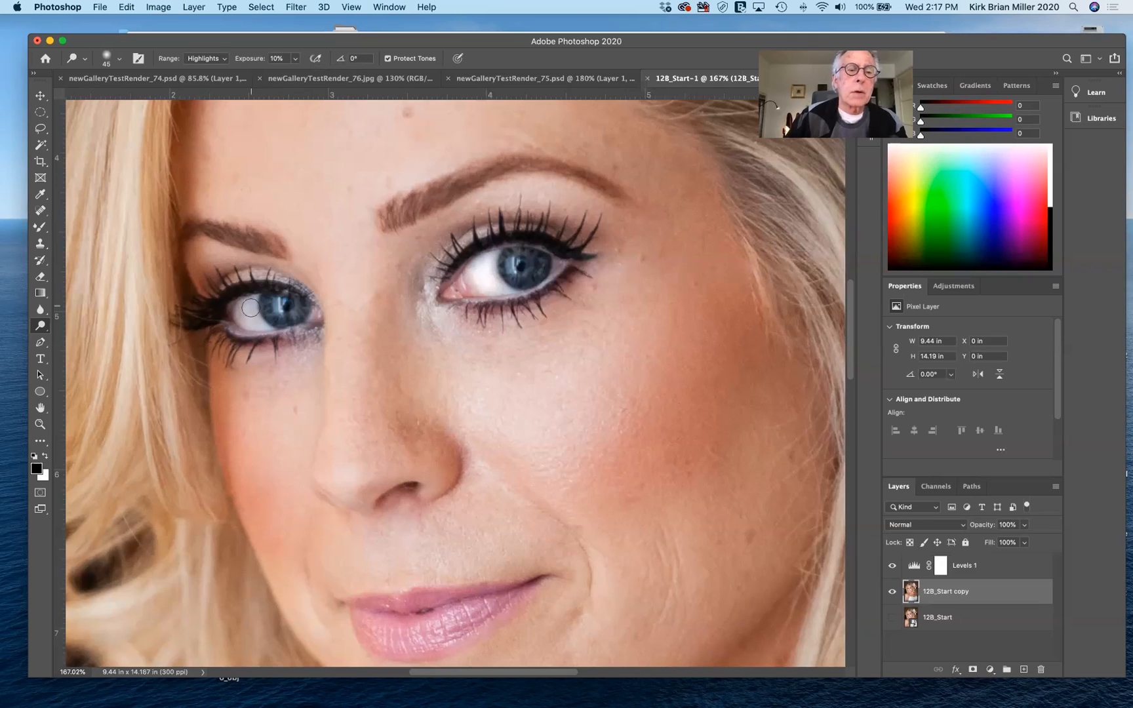
pyautogui.moveTo(251, 308)
pyautogui.mouseDown()
pyautogui.moveTo(252, 321)
pyautogui.moveTo(244, 311)
pyautogui.moveTo(255, 303)
pyautogui.moveTo(240, 308)
pyautogui.moveTo(249, 331)
pyautogui.moveTo(243, 315)
pyautogui.mouseUp()
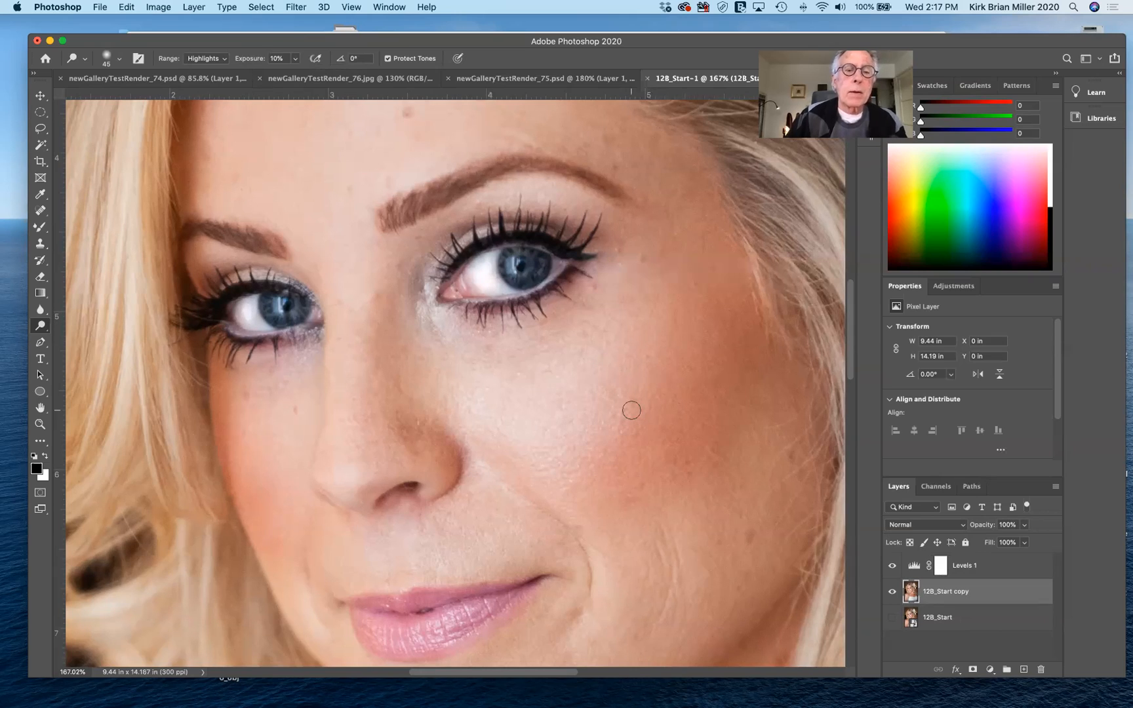
# Intensify the blue of both irises with the Sponge tool in Saturate mode at 50% flow.
pyautogui.click(40, 325)
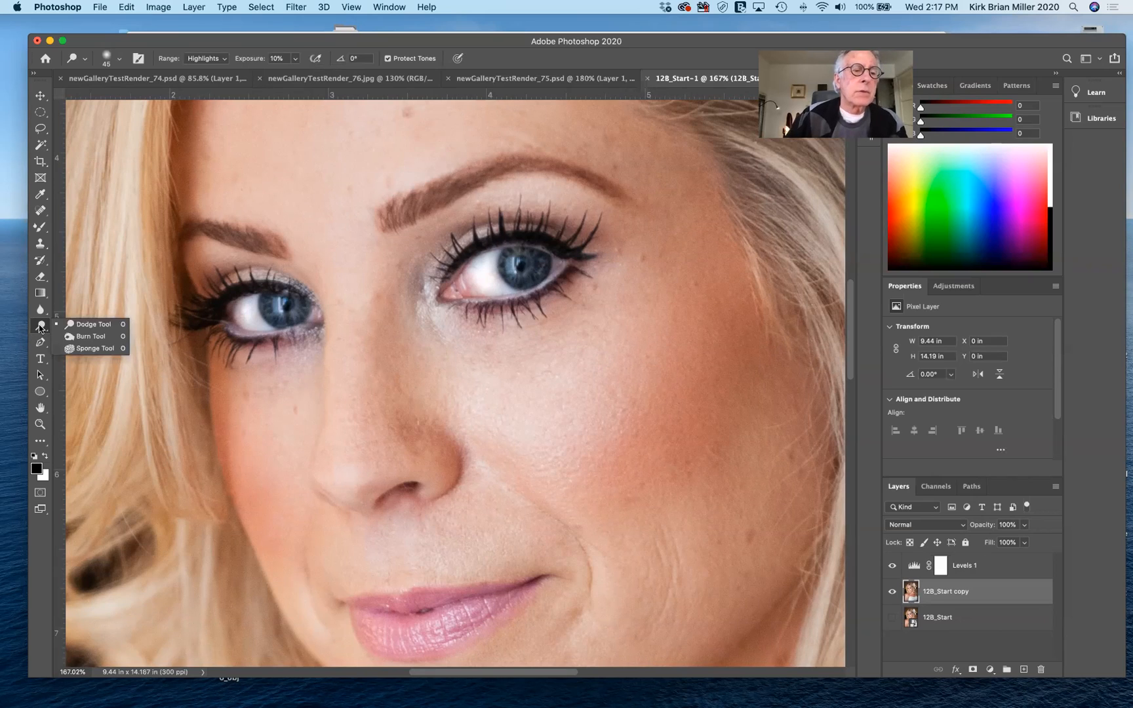
pyautogui.click(92, 348)
pyautogui.click(252, 307)
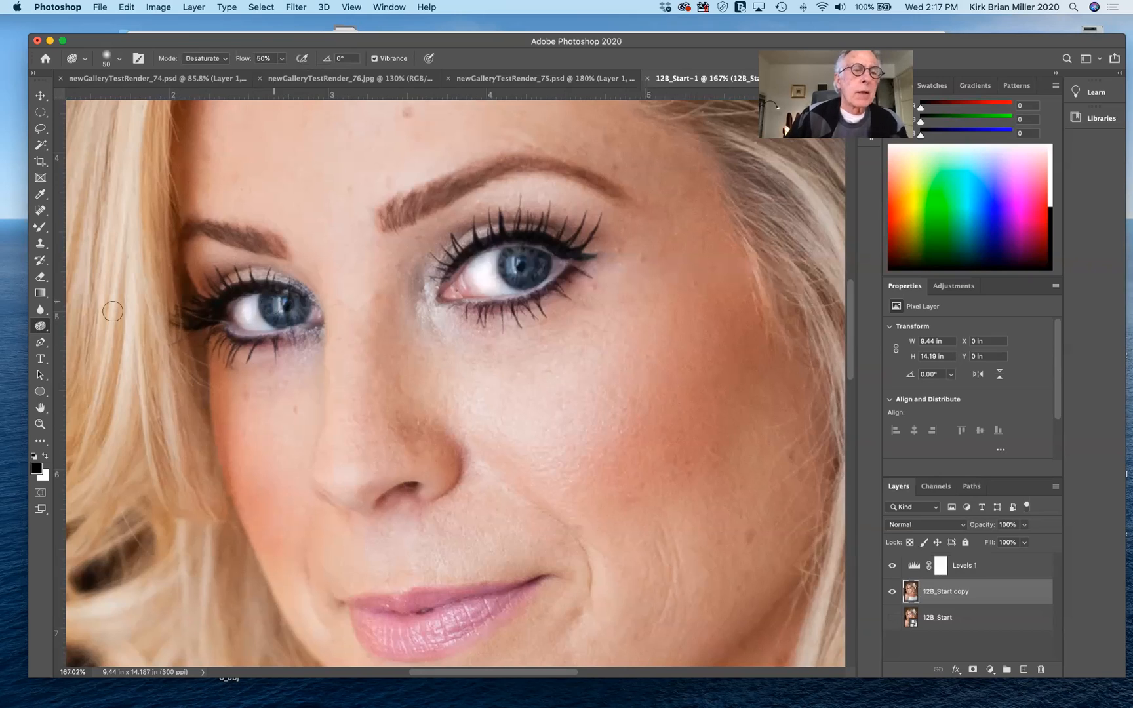
pyautogui.click(224, 58)
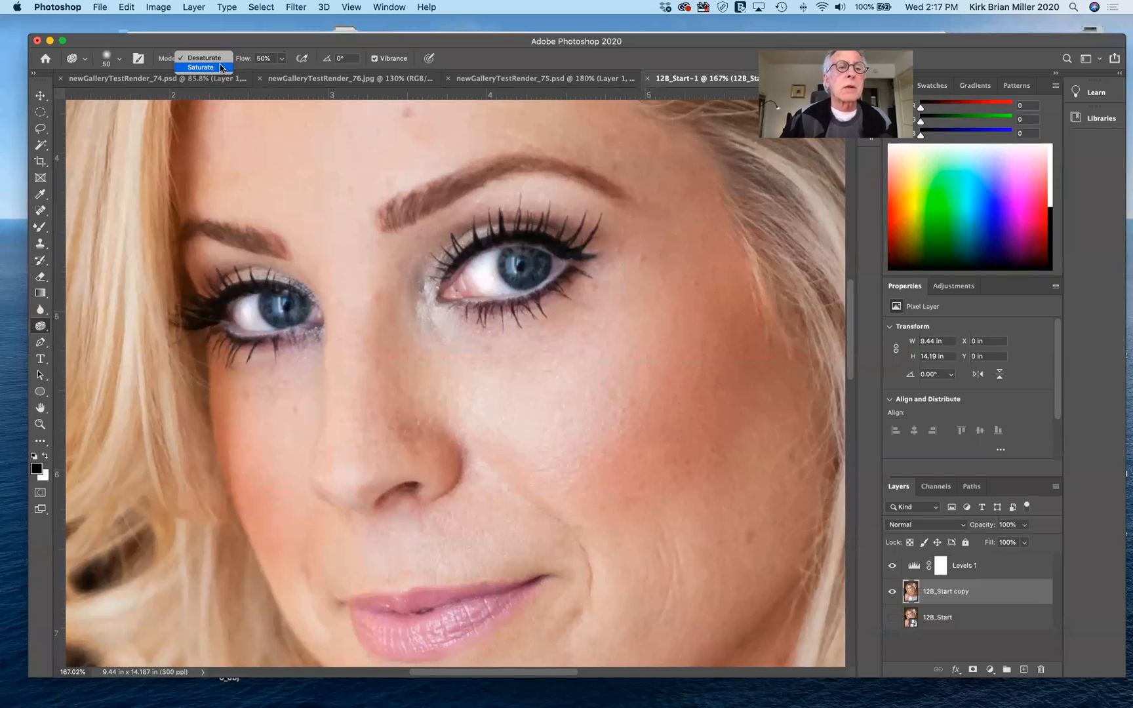
pyautogui.click(222, 67)
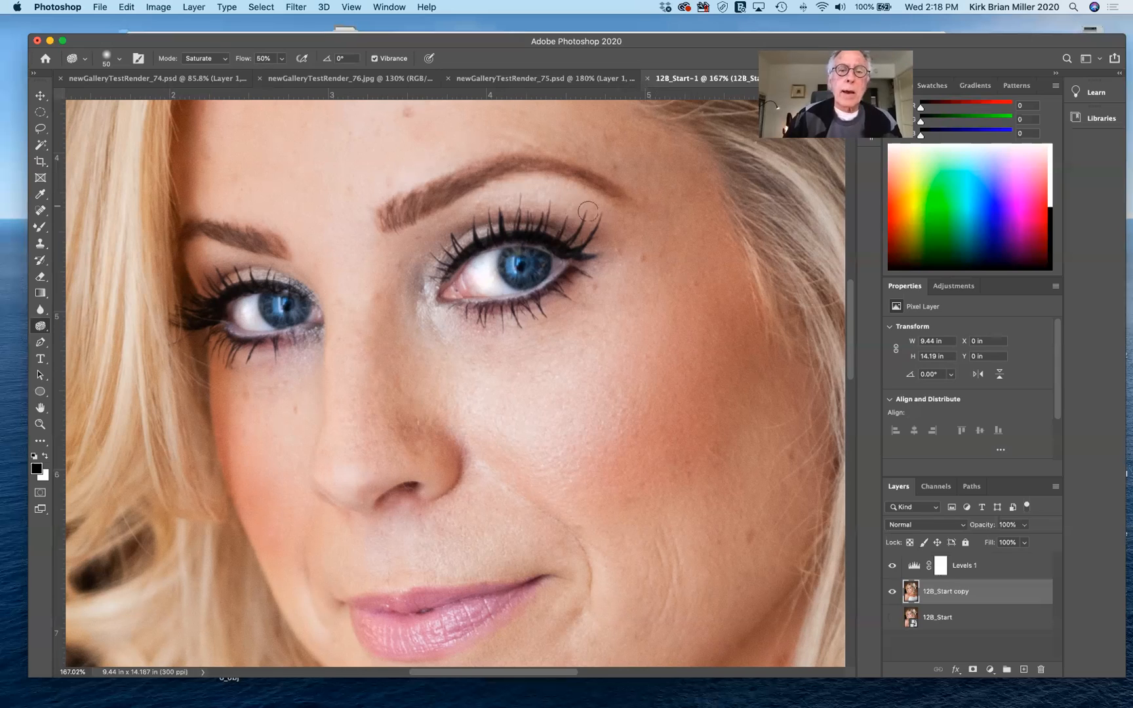
pyautogui.click(41, 326)
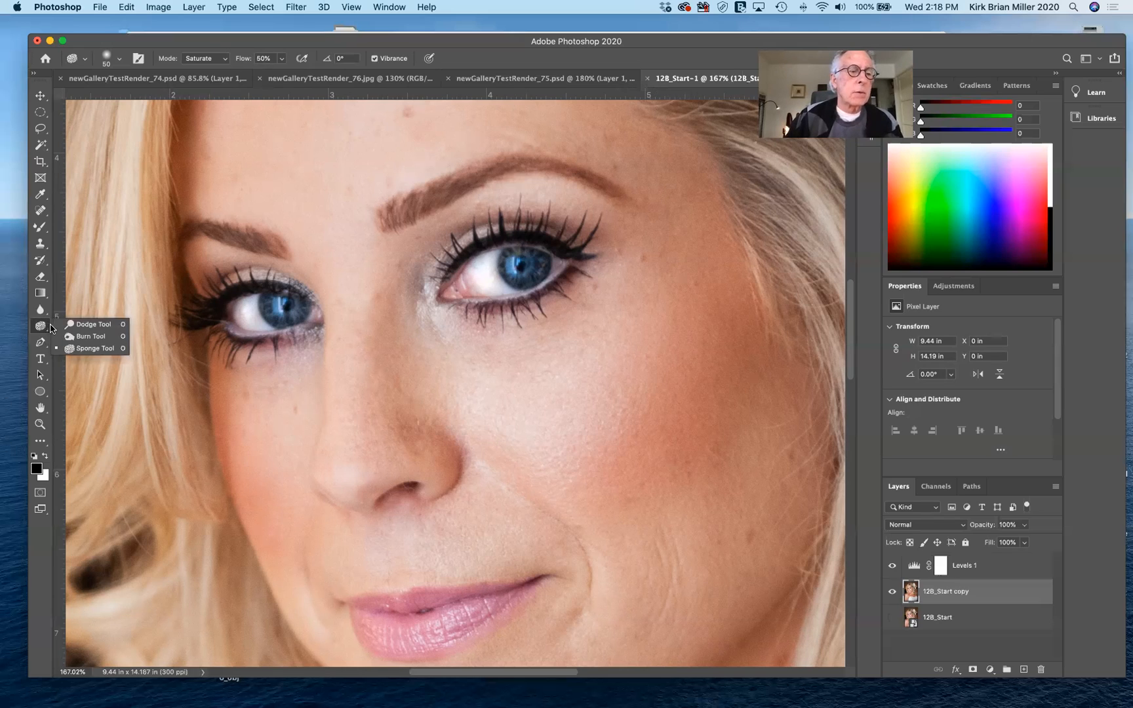
pyautogui.click(85, 336)
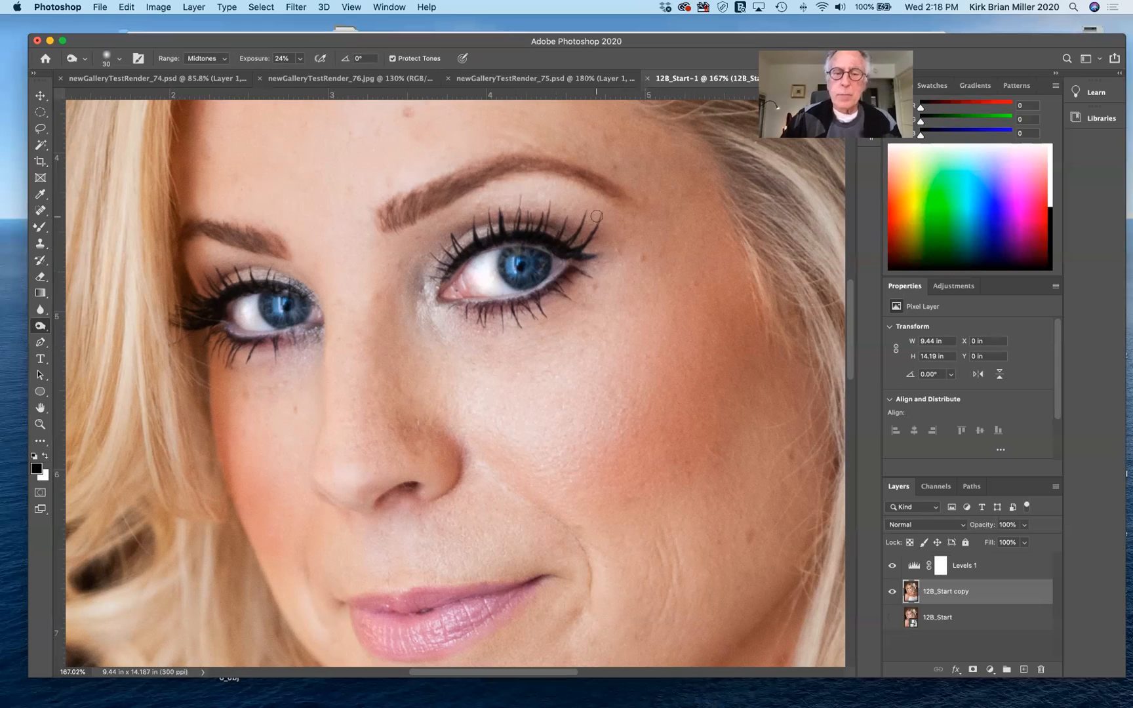
pyautogui.press(']')
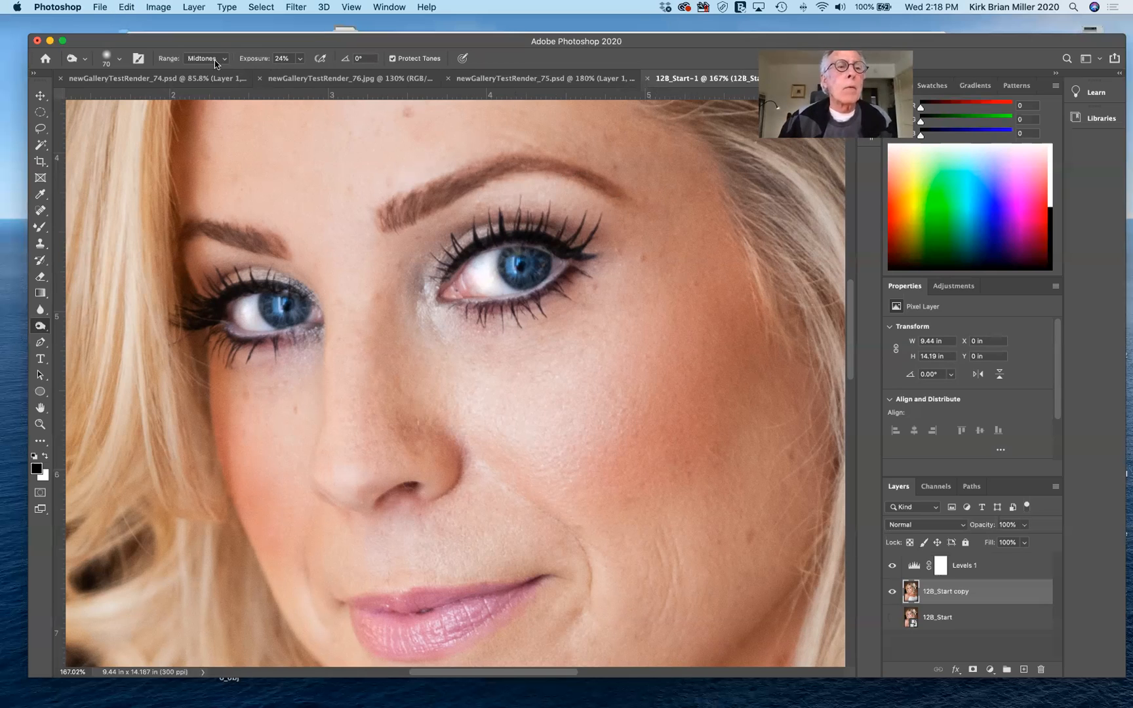
# Brighten the brow bone above the bride's nearer eye with the Dodge tool at size 80 and 10% exposure, undoing the last stroke.
pyautogui.click(42, 326)
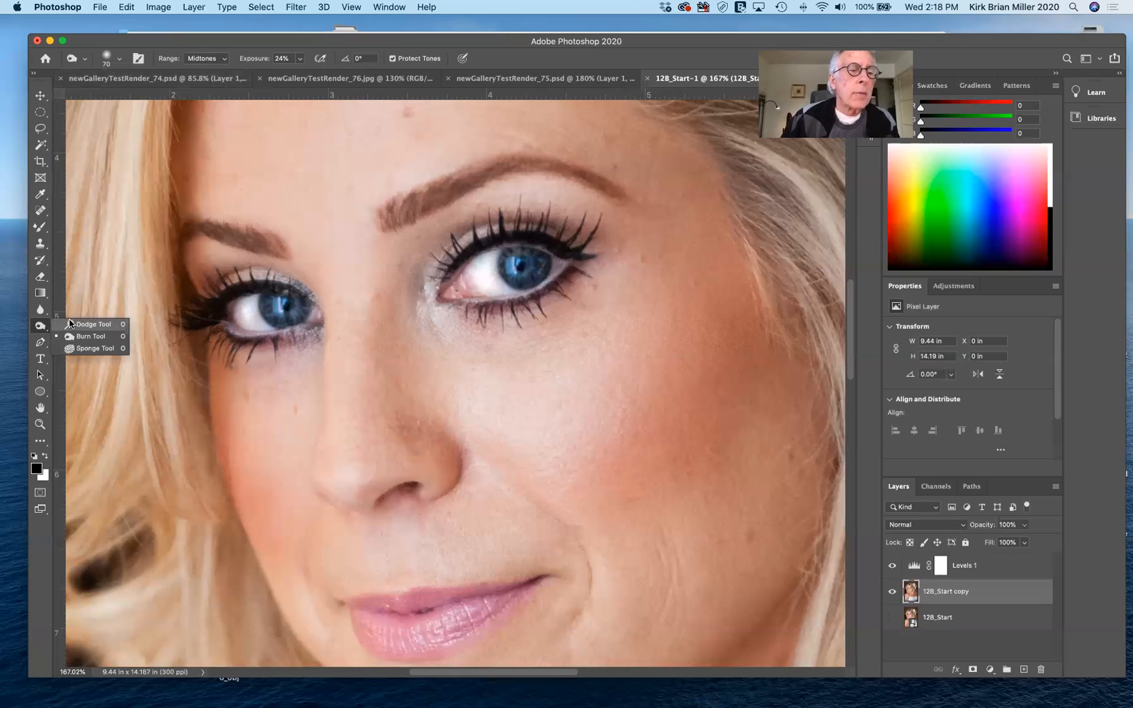
pyautogui.click(72, 324)
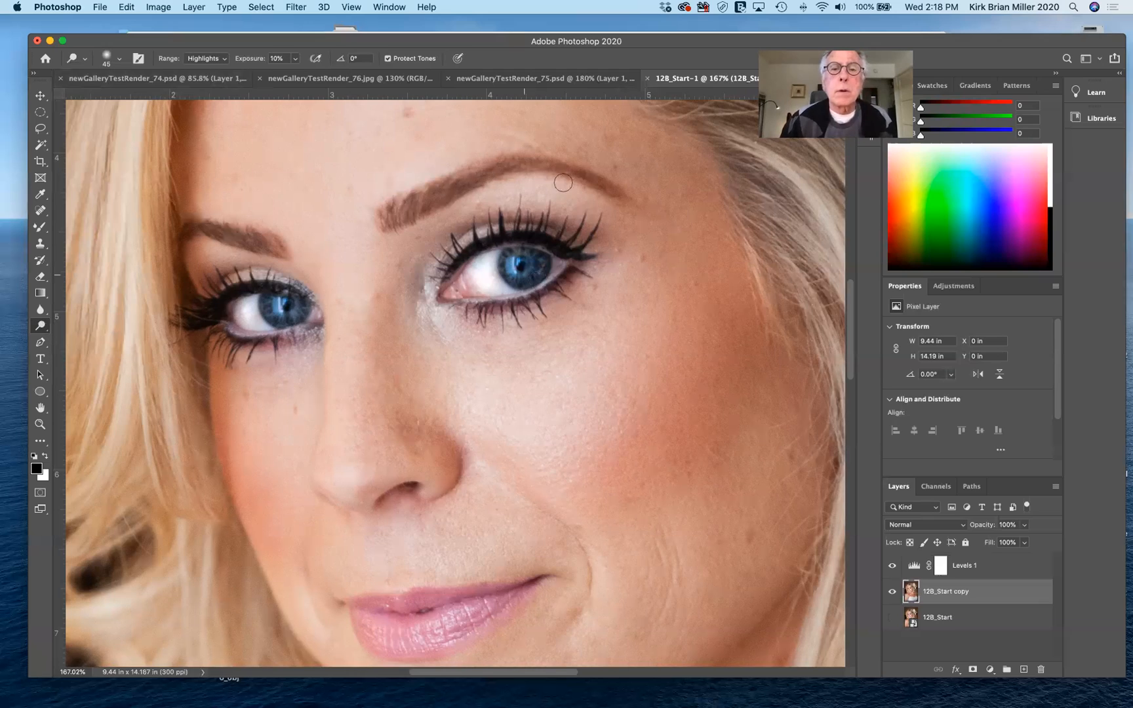
pyautogui.press(']')
pyautogui.press(']')
pyautogui.press(']')
pyautogui.press(']')
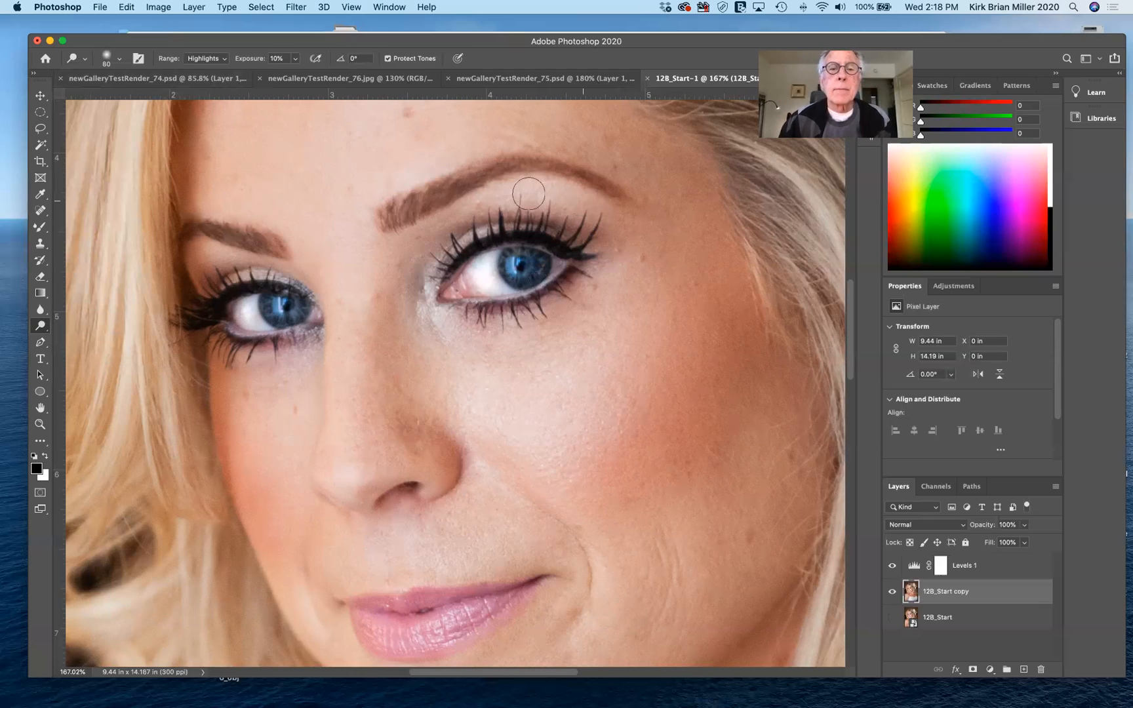
pyautogui.moveTo(559, 192)
pyautogui.mouseDown()
pyautogui.moveTo(583, 199)
pyautogui.moveTo(522, 189)
pyautogui.moveTo(544, 210)
pyautogui.mouseUp()
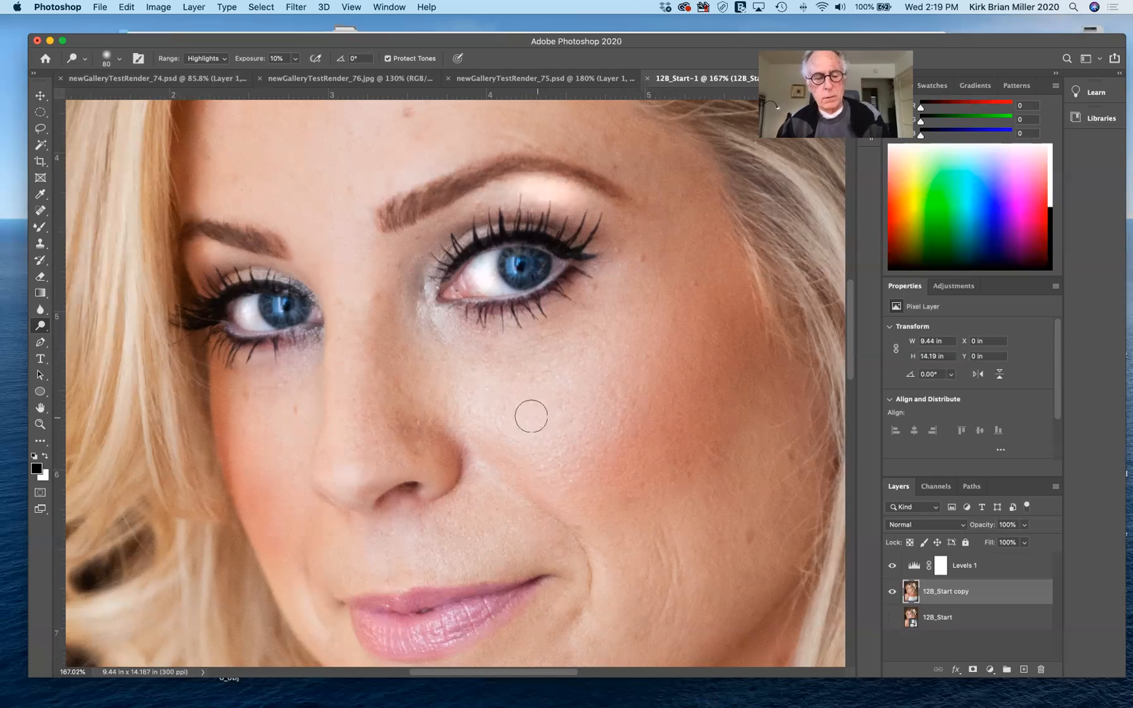
pyautogui.press('super+z')
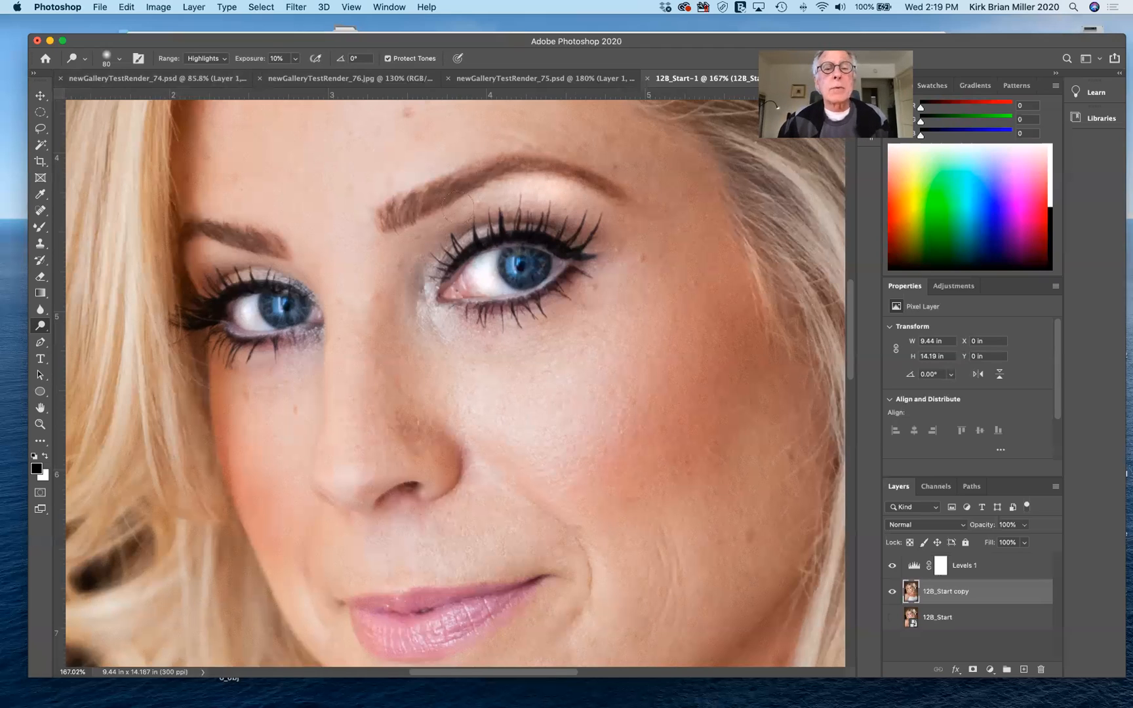
# Reduce the Dodge exposure to 5% and softly brighten the lid area beneath the same eyebrow.
pyautogui.click(295, 59)
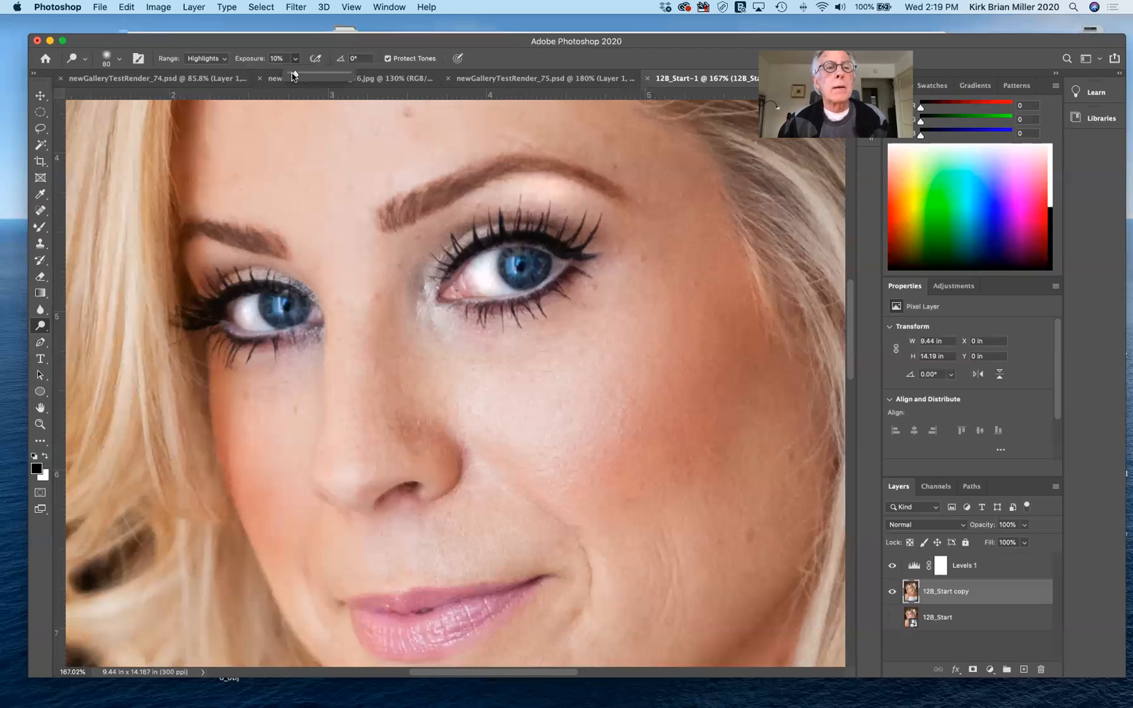
pyautogui.moveTo(293, 76); pyautogui.dragTo(294, 76)
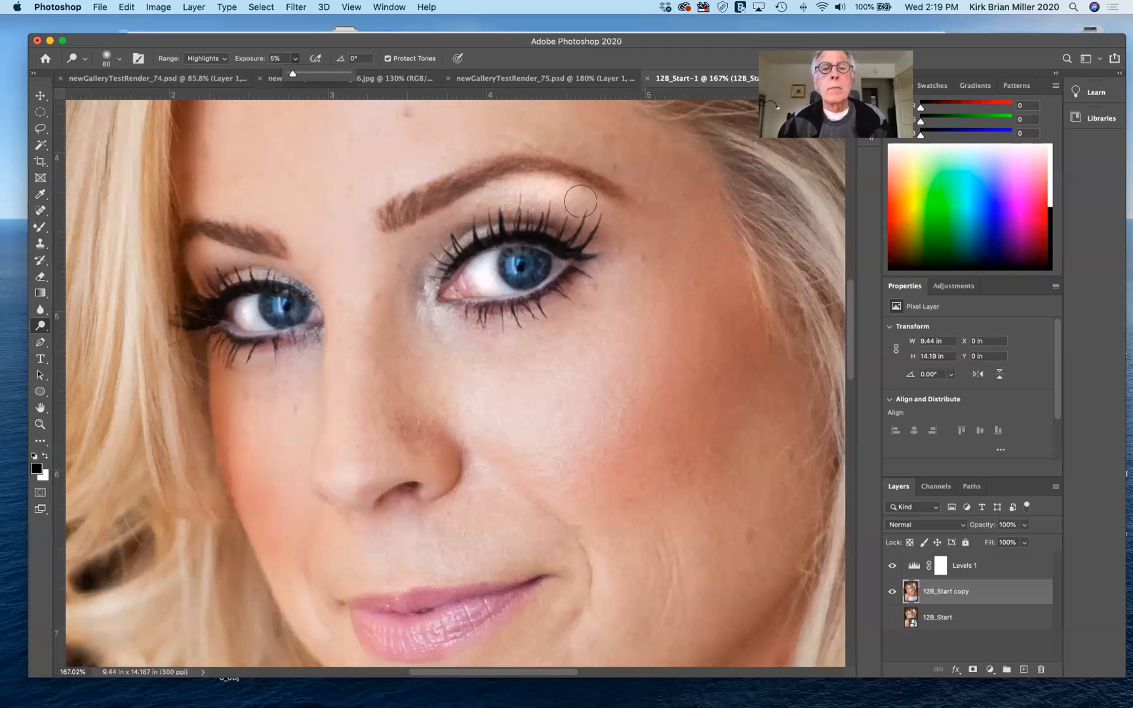
pyautogui.moveTo(566, 196)
pyautogui.mouseDown()
pyautogui.moveTo(582, 196)
pyautogui.moveTo(521, 185)
pyautogui.mouseUp()
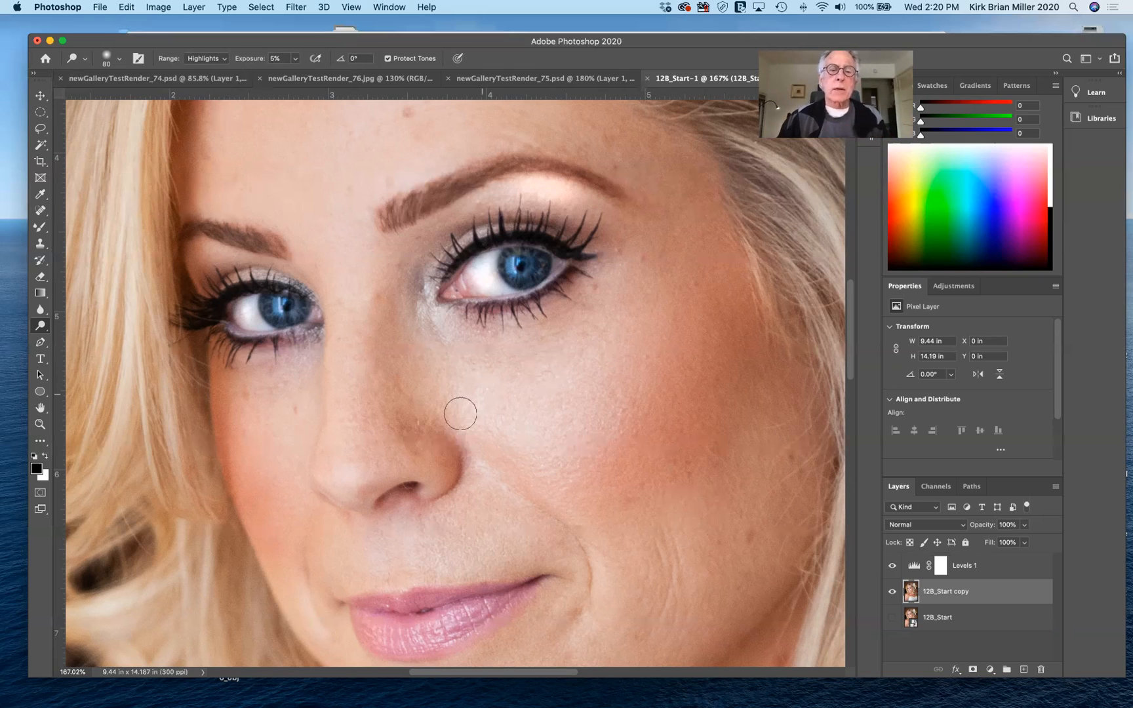
# Compare the 12B_Start copy layer before and after by its visibility, and heal the dark forehead spot with the Spot Healing Brush.
pyautogui.scroll(-1, 513, 451)
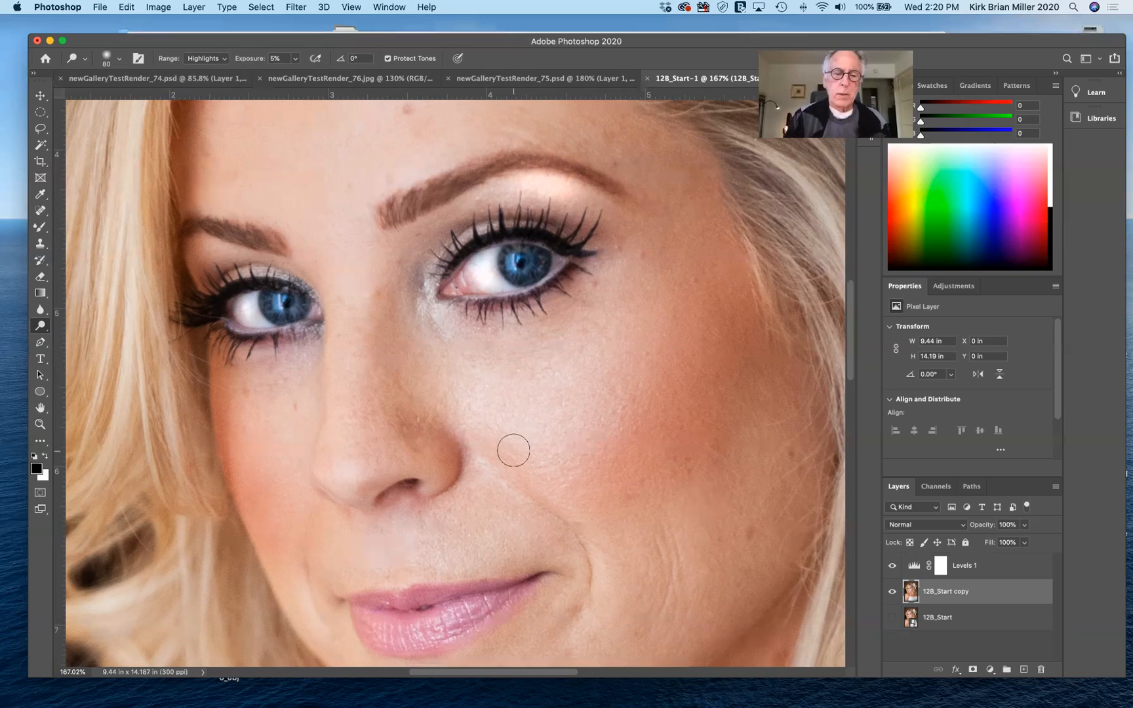
pyautogui.scroll(-5, 514, 451)
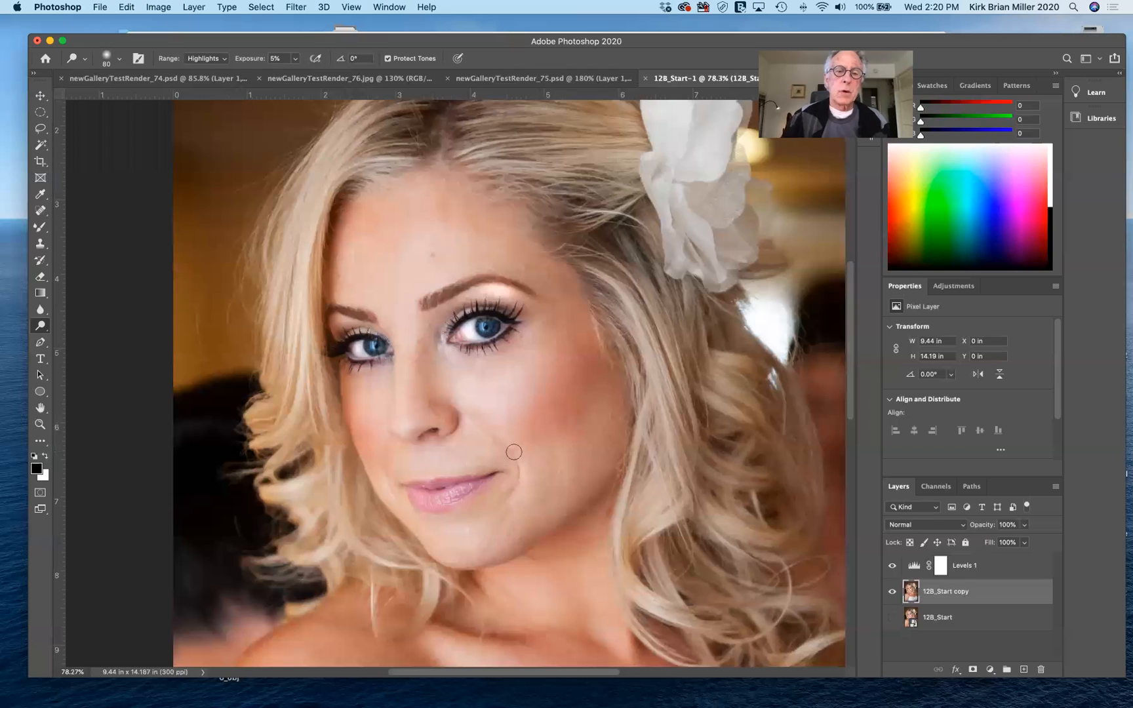
pyautogui.scroll(1, 452, 390)
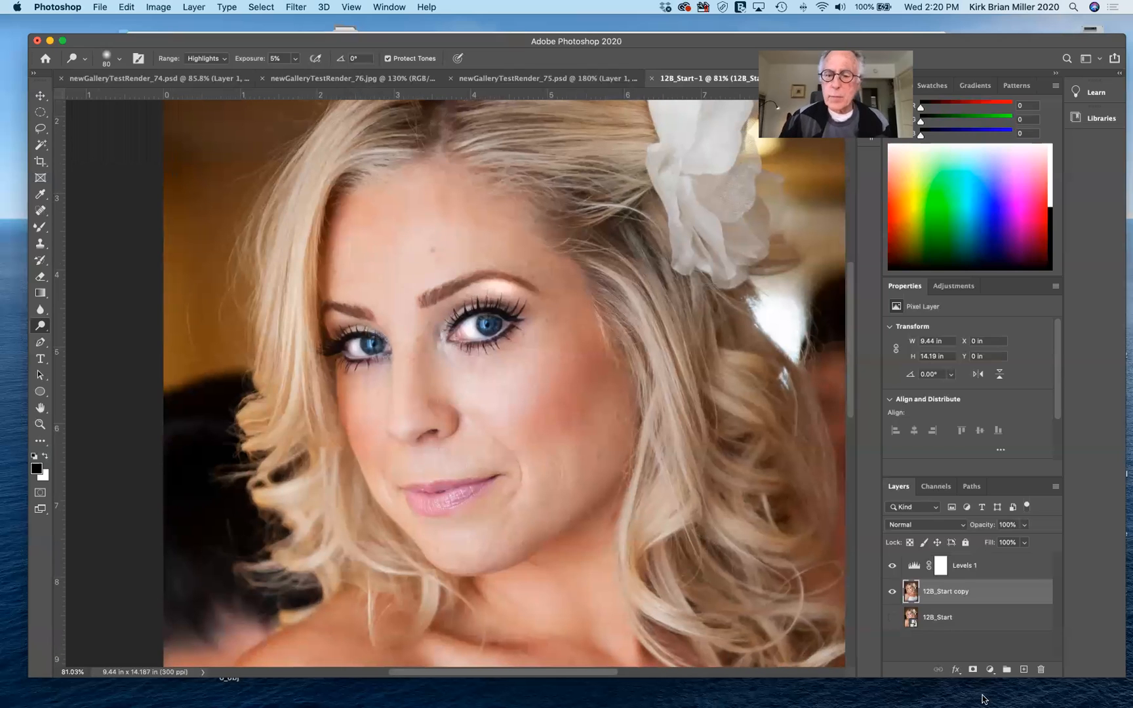
pyautogui.click(891, 593)
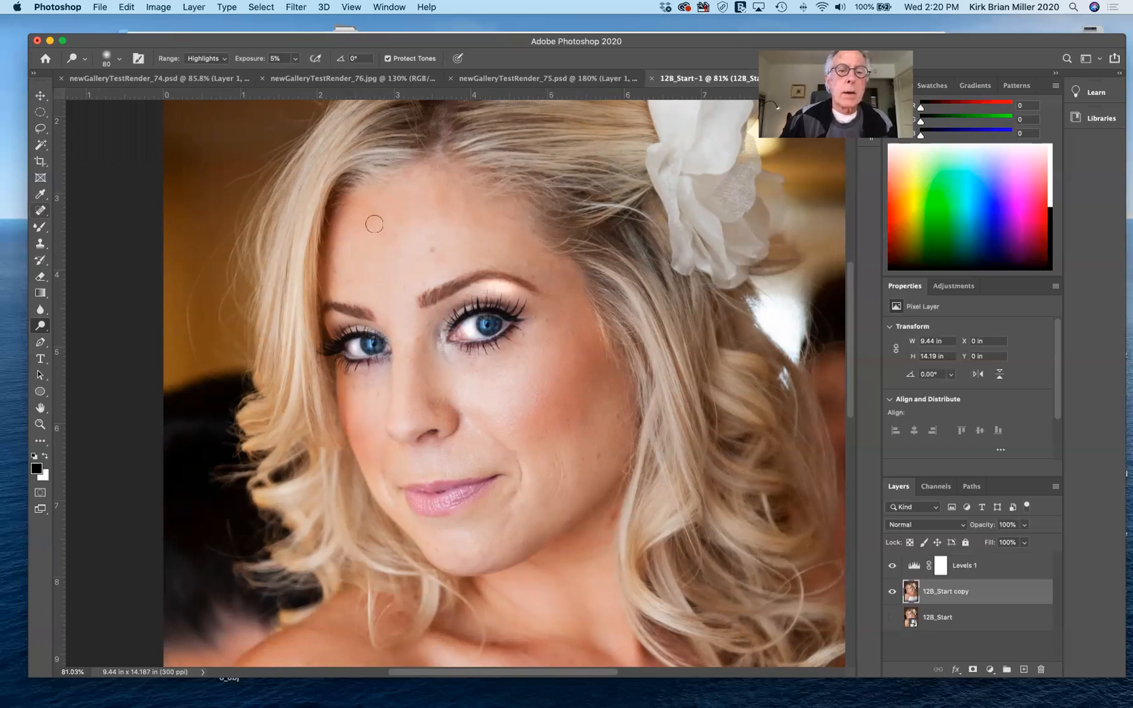
pyautogui.press('j')
pyautogui.click(433, 249)
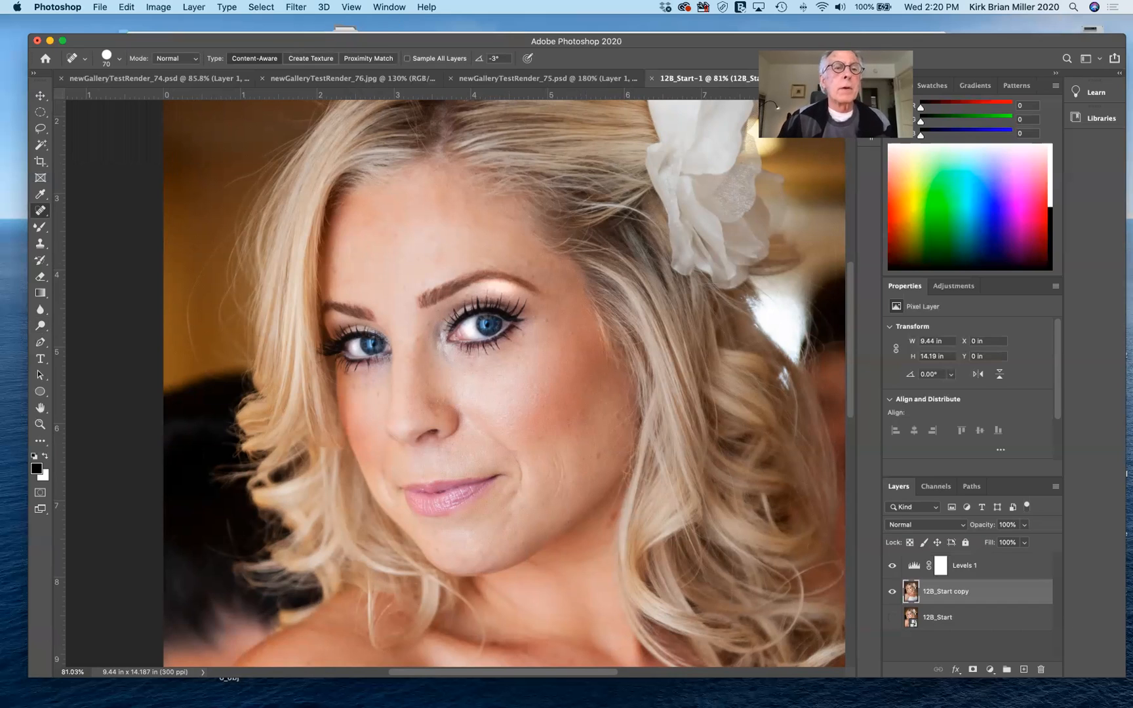
# Select the bride's skin with Color Range set to Skin Tones and Detect Faces turned on.
pyautogui.click(267, 8)
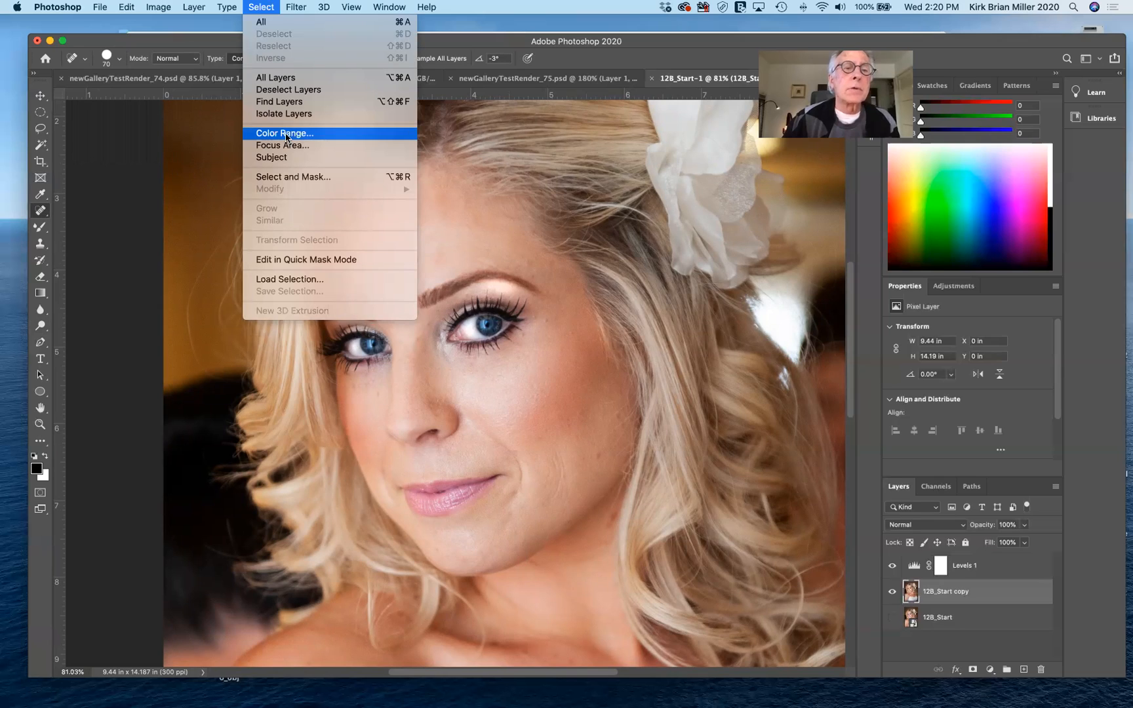
pyautogui.click(285, 134)
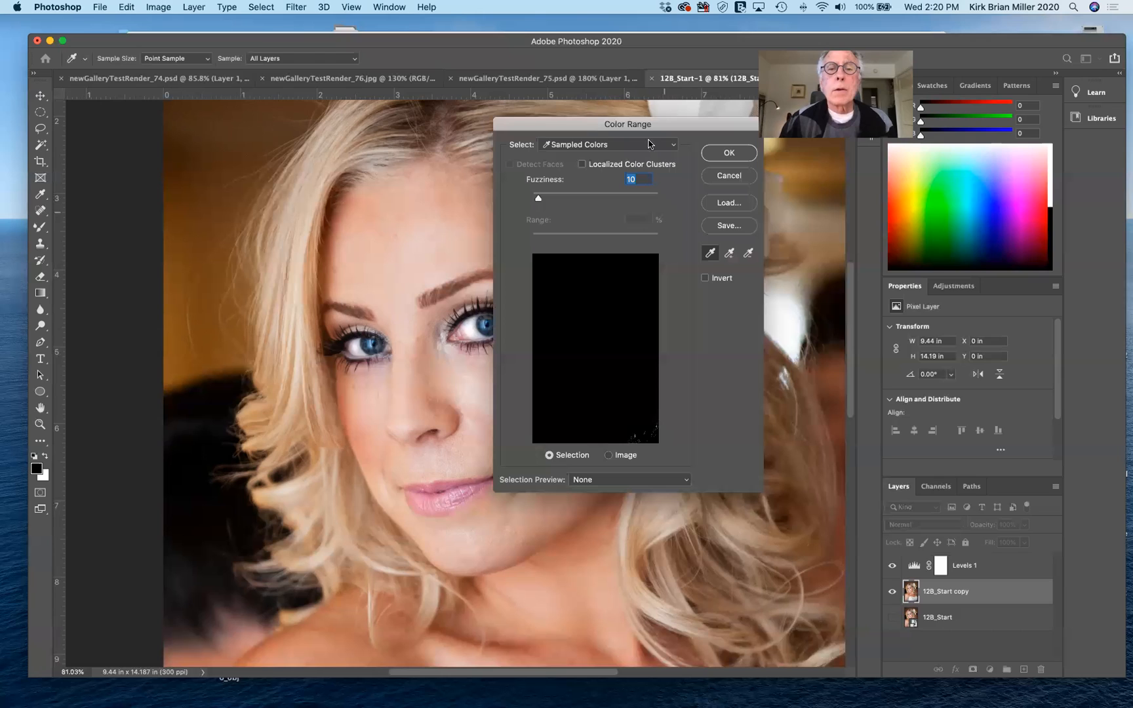
pyautogui.click(671, 147)
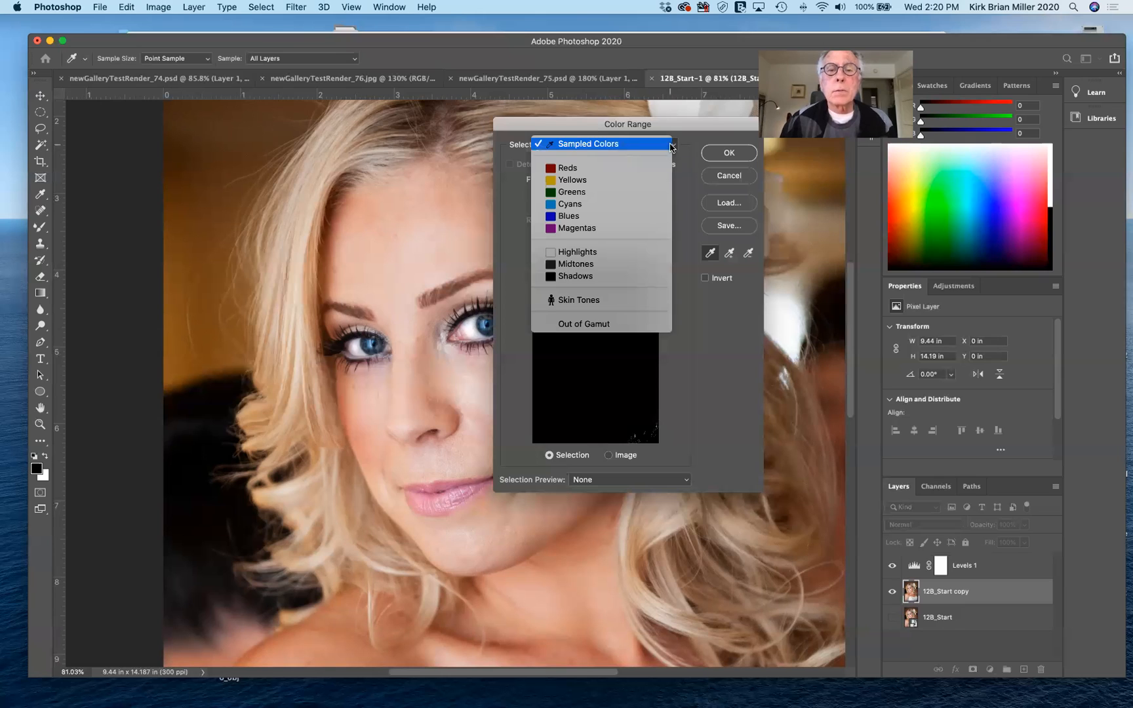
pyautogui.click(602, 302)
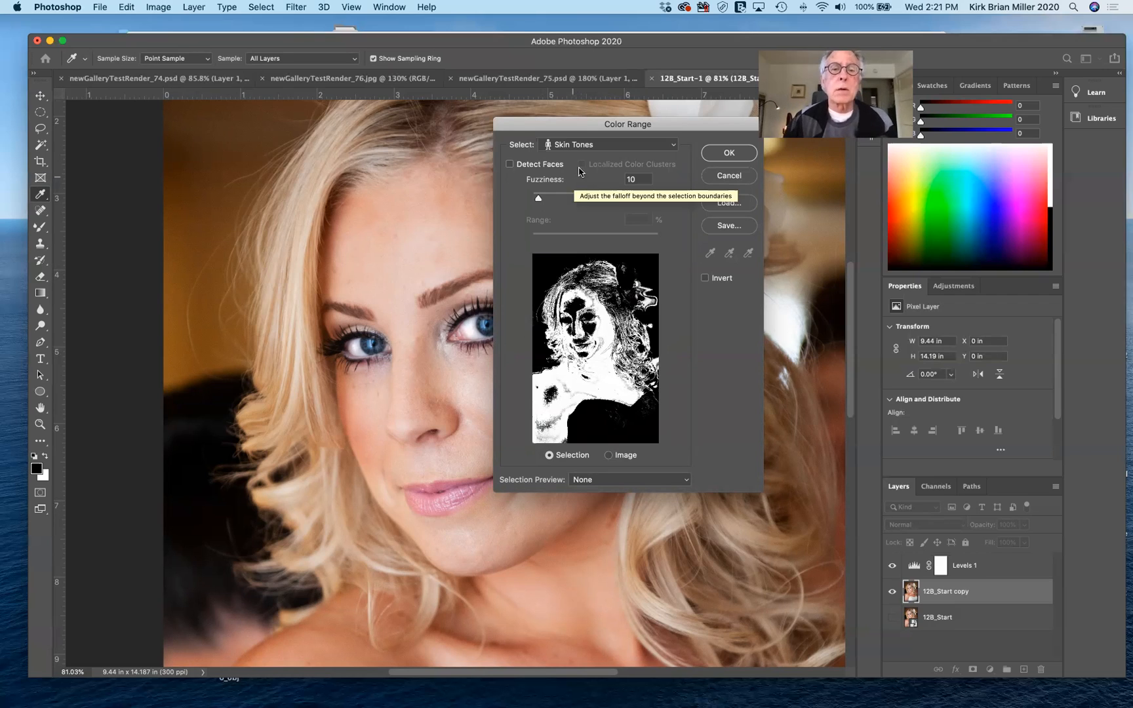
pyautogui.click(509, 165)
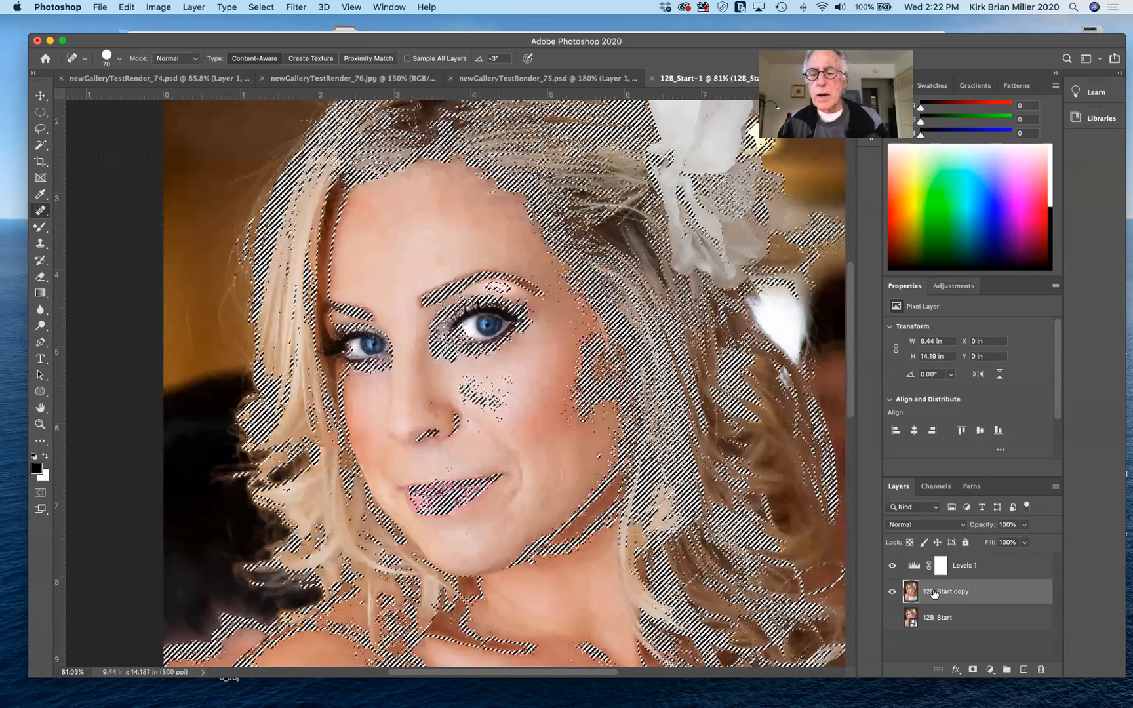
# Add a Curves adjustment layer masked to the skin selection and switch it to the Red channel.
pyautogui.click(964, 287)
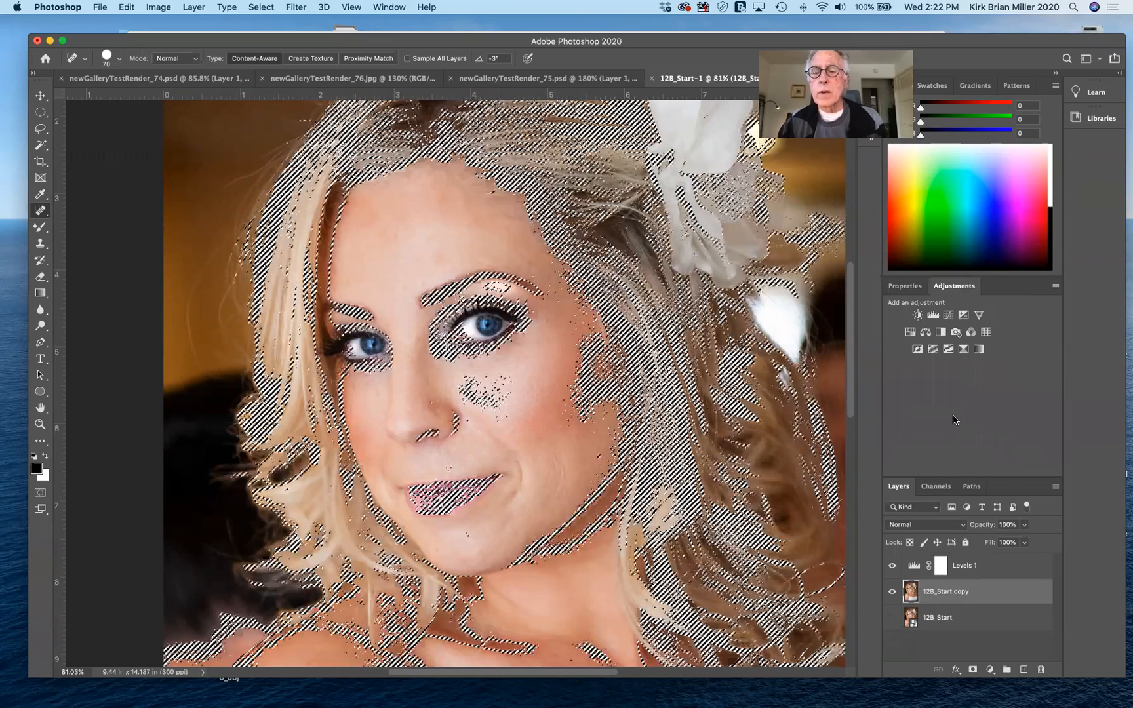
pyautogui.click(949, 316)
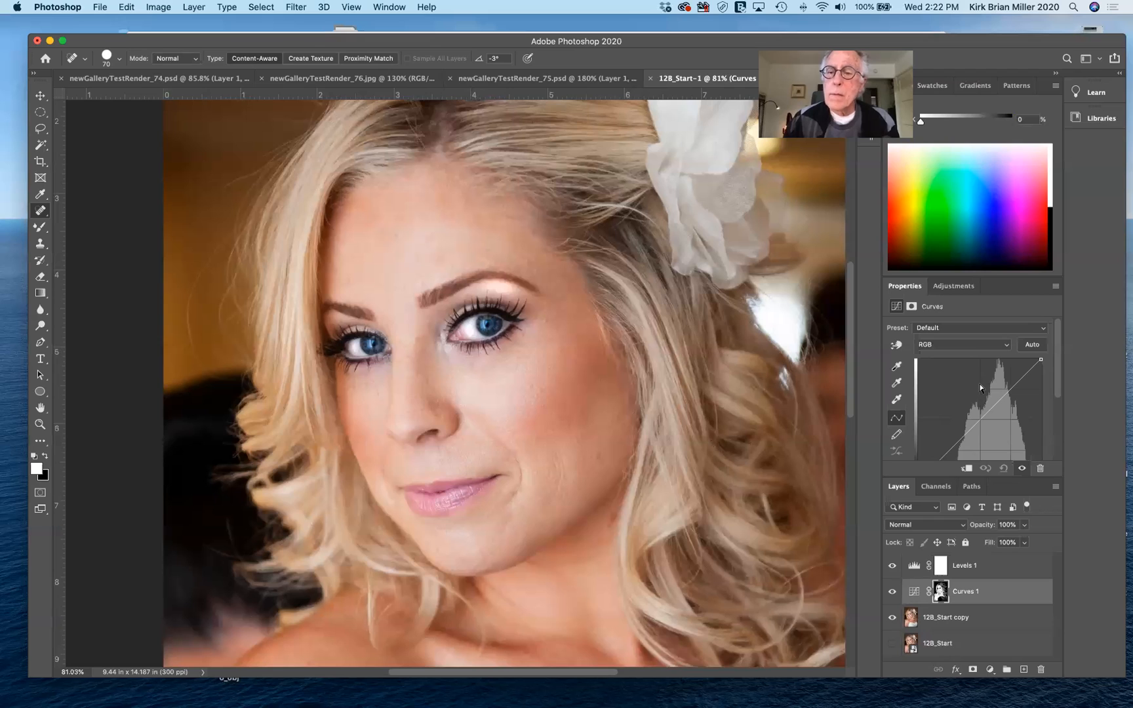
pyautogui.click(975, 350)
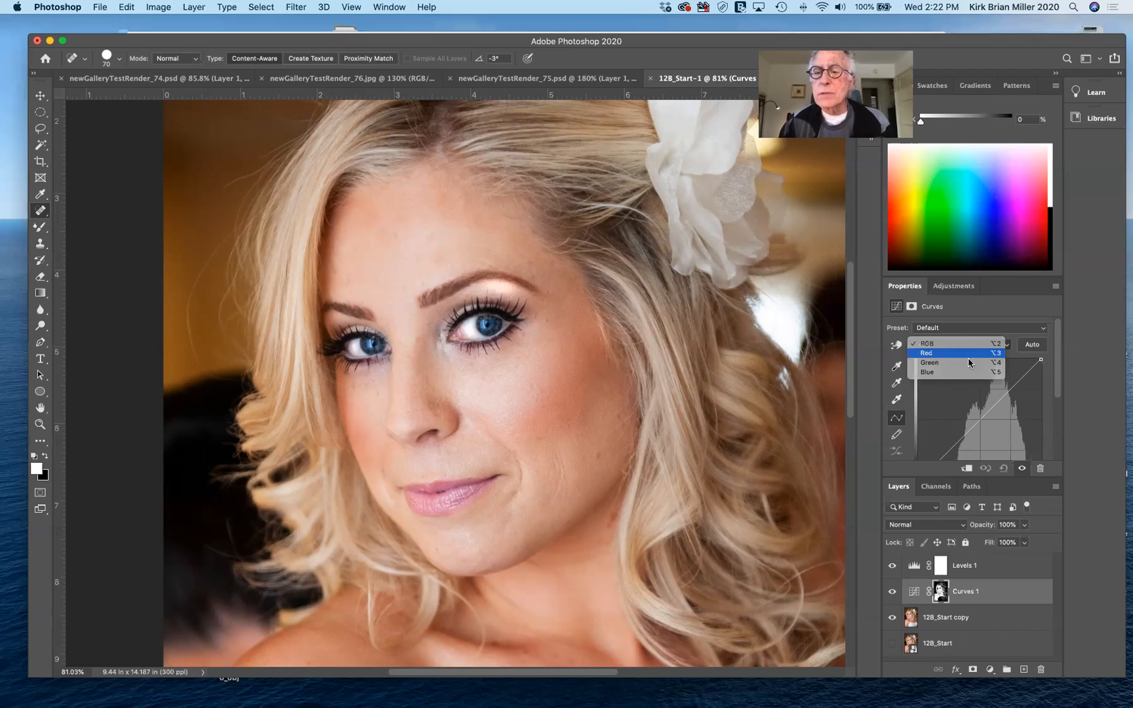
pyautogui.click(970, 354)
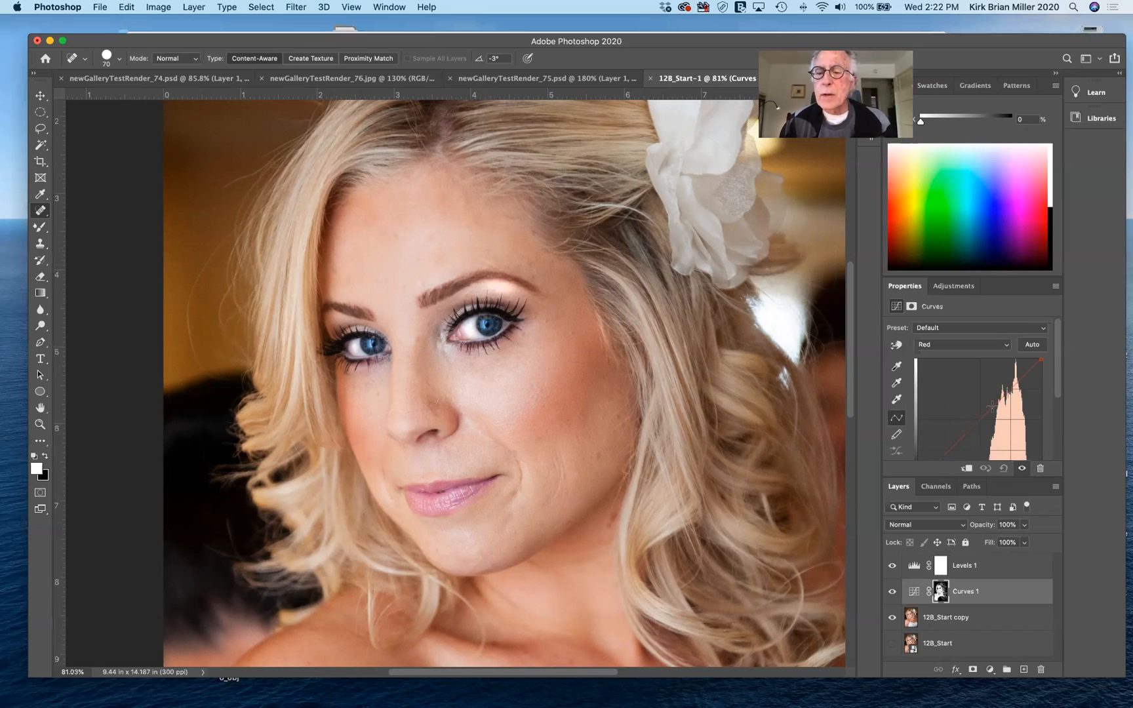
# Try different bends of the Red curve, settling its upper midtone point slightly below the diagonal to reduce redness in the skin.
pyautogui.click(991, 405)
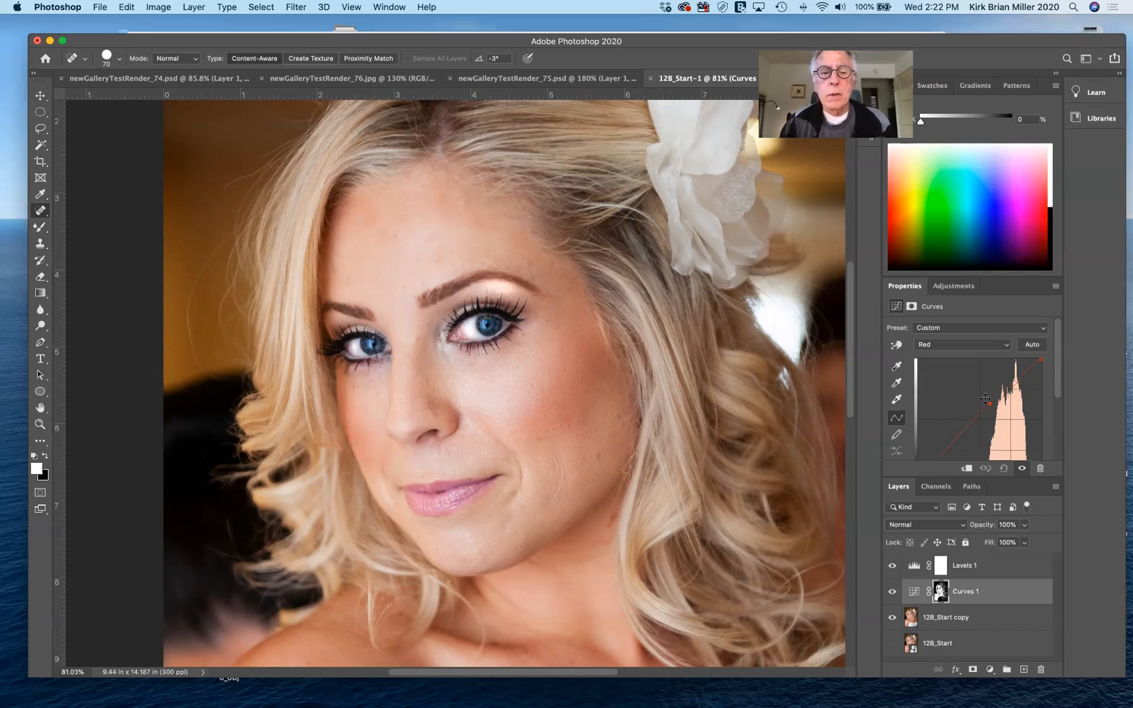
pyautogui.moveTo(981, 390); pyautogui.dragTo(978, 380)
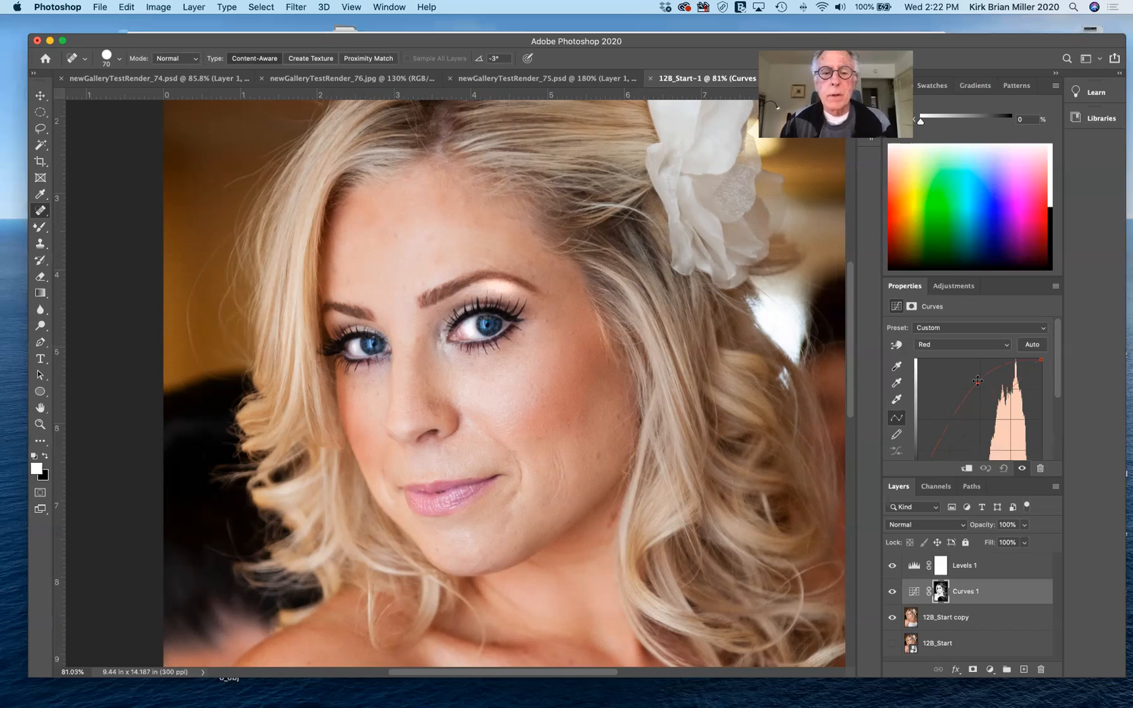
pyautogui.moveTo(978, 380); pyautogui.dragTo(997, 408)
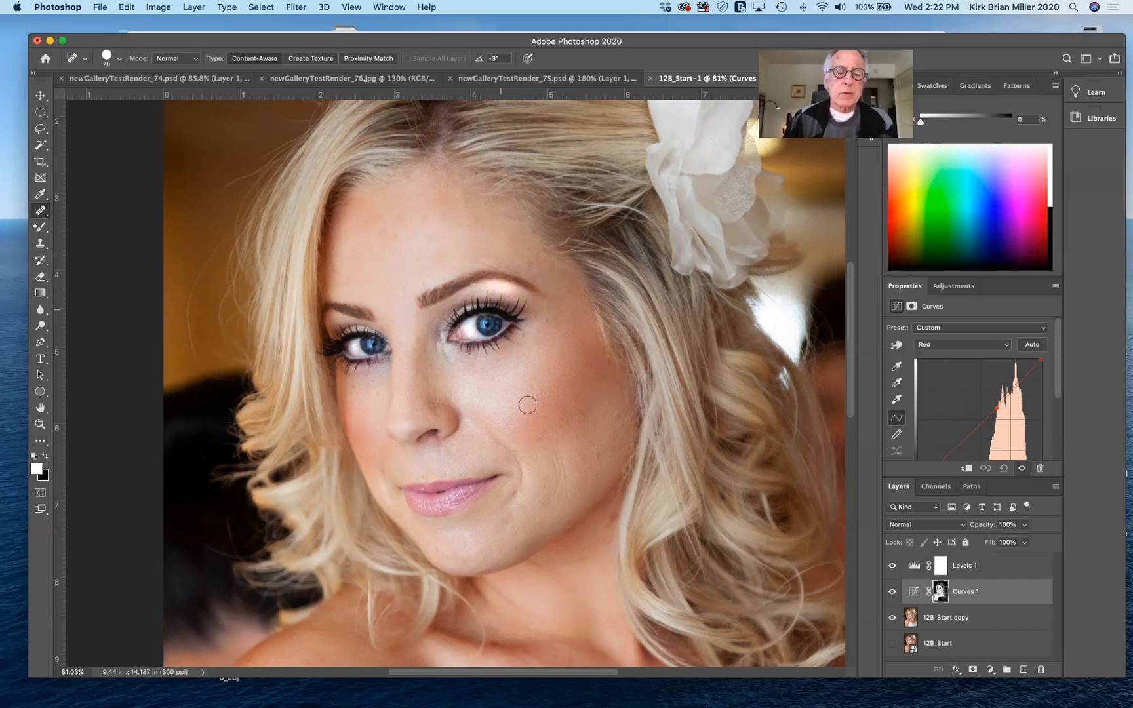
pyautogui.scroll(-1, 545, 423)
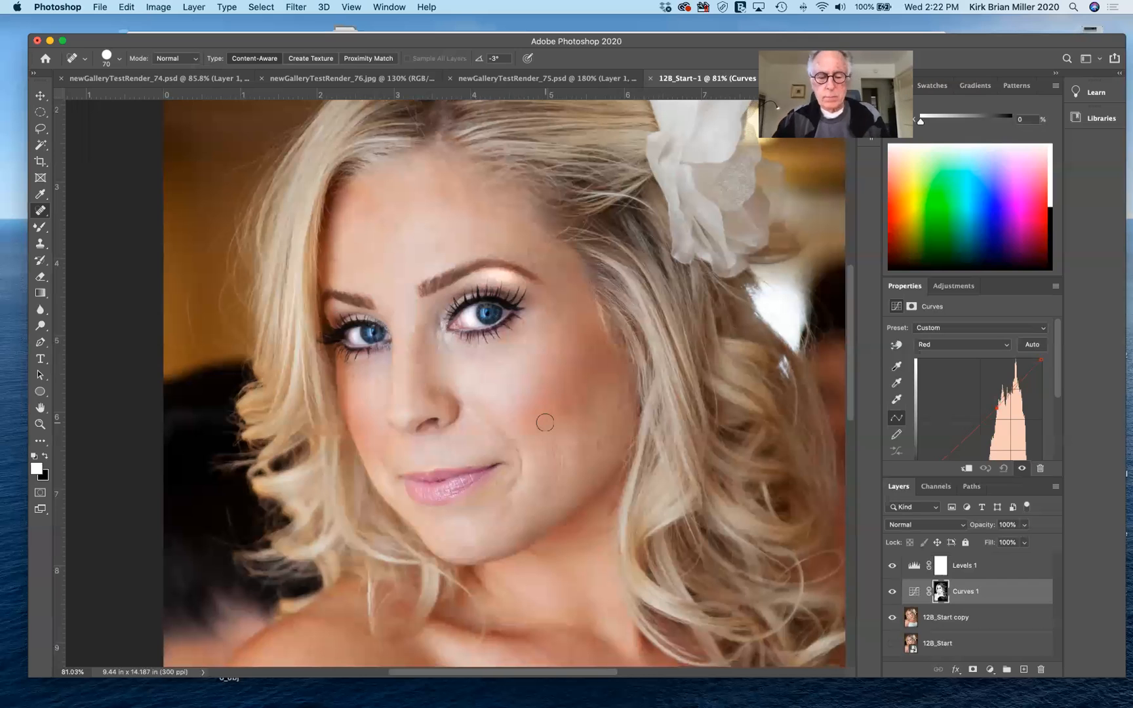
pyautogui.press('super+minus')
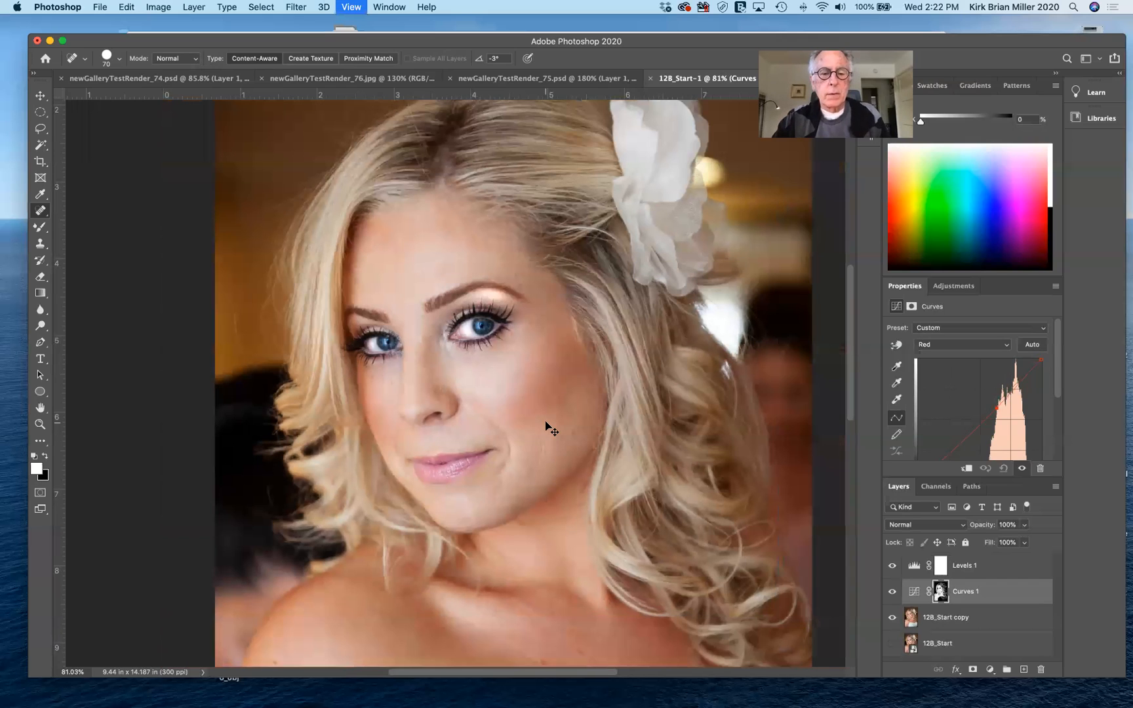
pyautogui.press('super+minus')
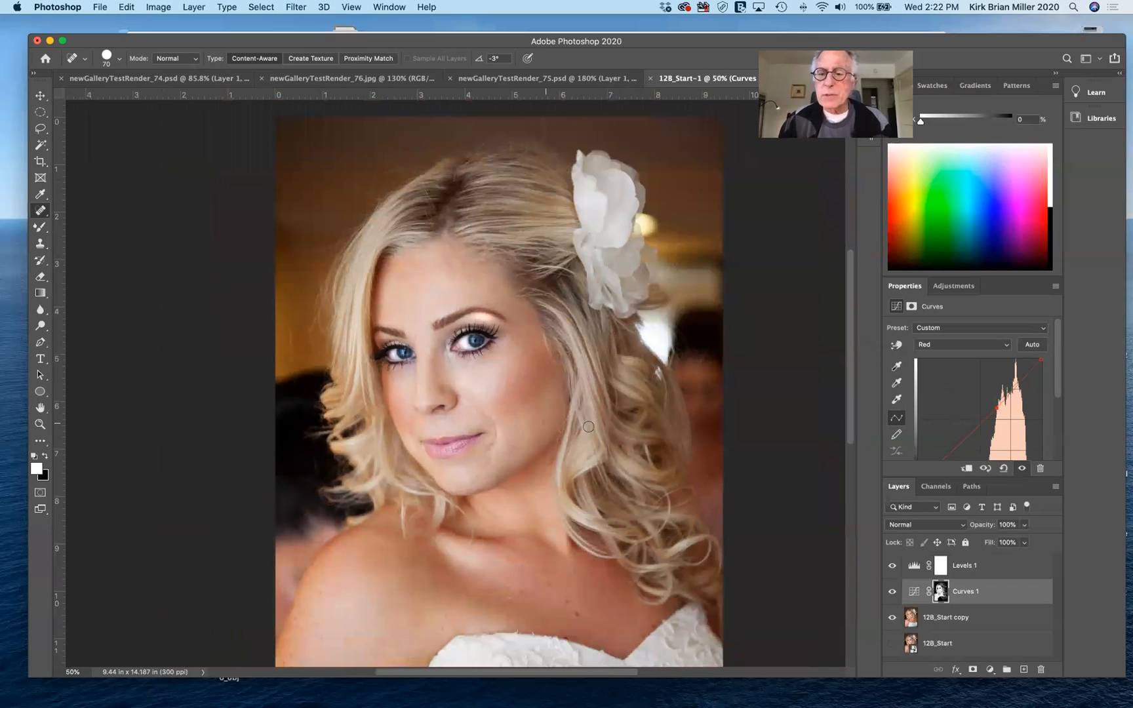
pyautogui.click(1007, 410)
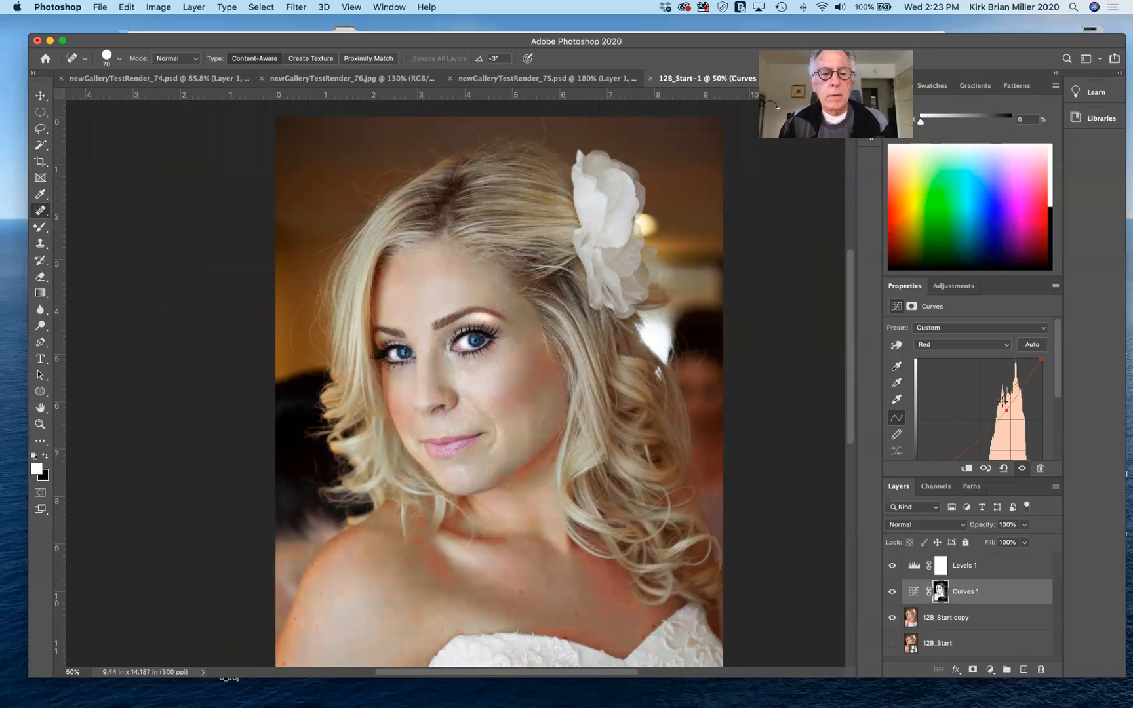
pyautogui.moveTo(982, 376); pyautogui.dragTo(997, 406)
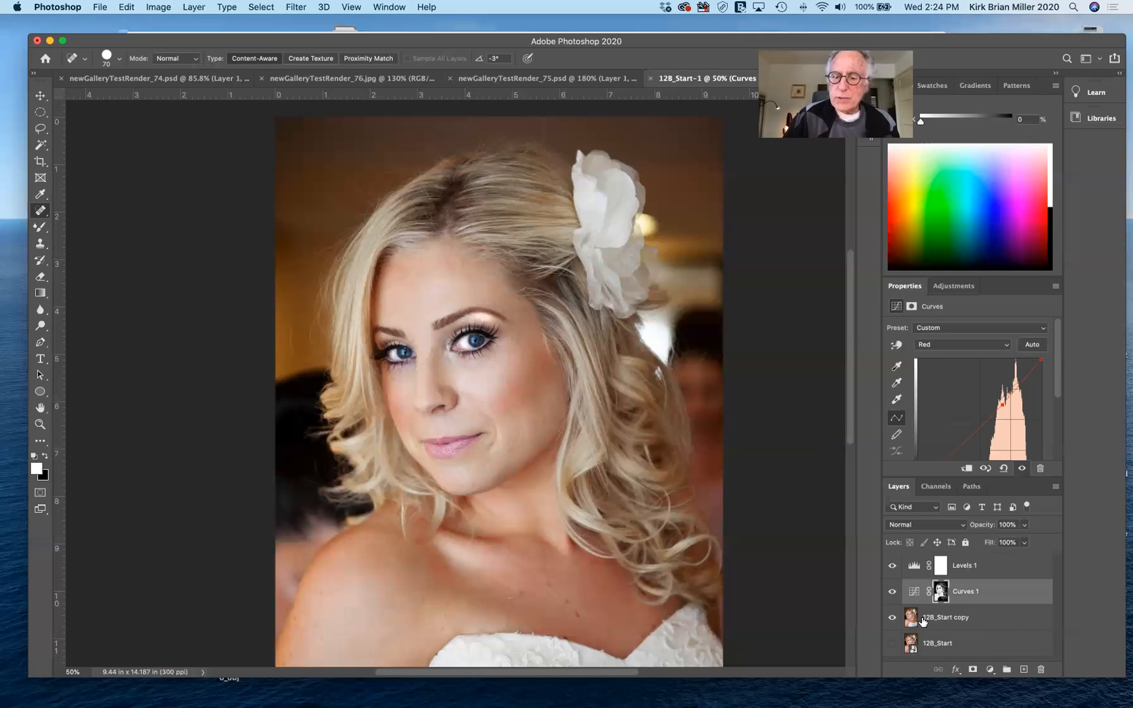
# Duplicate the 12B_Start copy layer and apply Surface Blur to the duplicate with radius 5 pixels and threshold 10 levels.
pyautogui.click(924, 621)
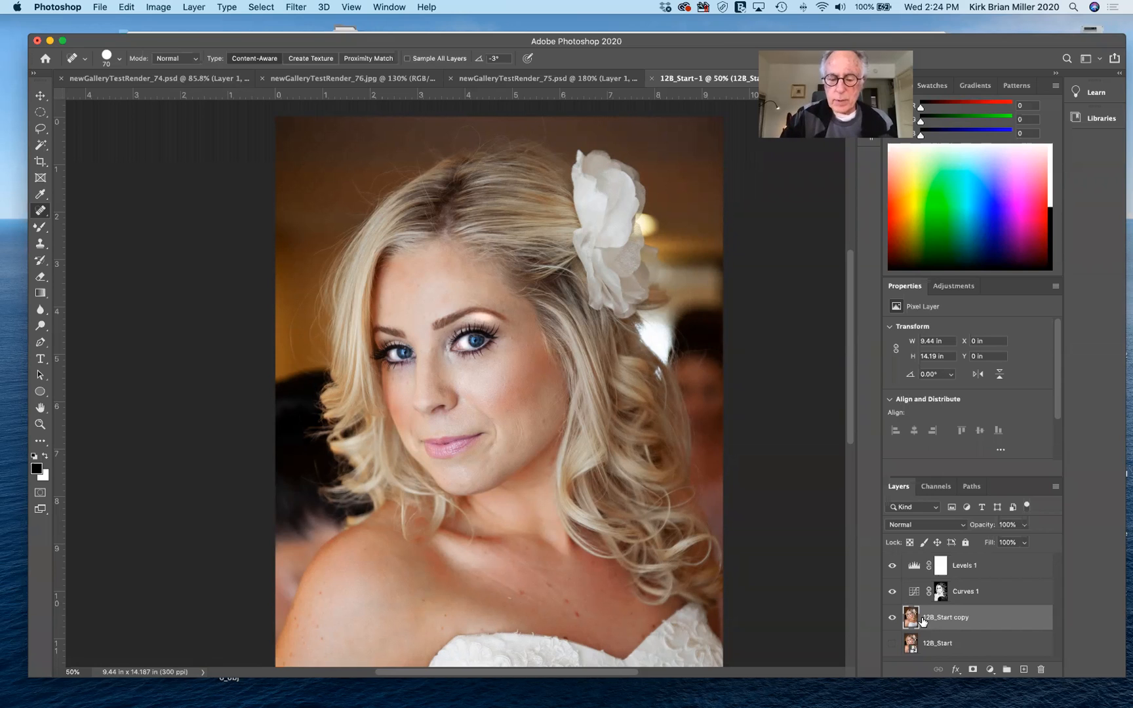
pyautogui.press('super+j')
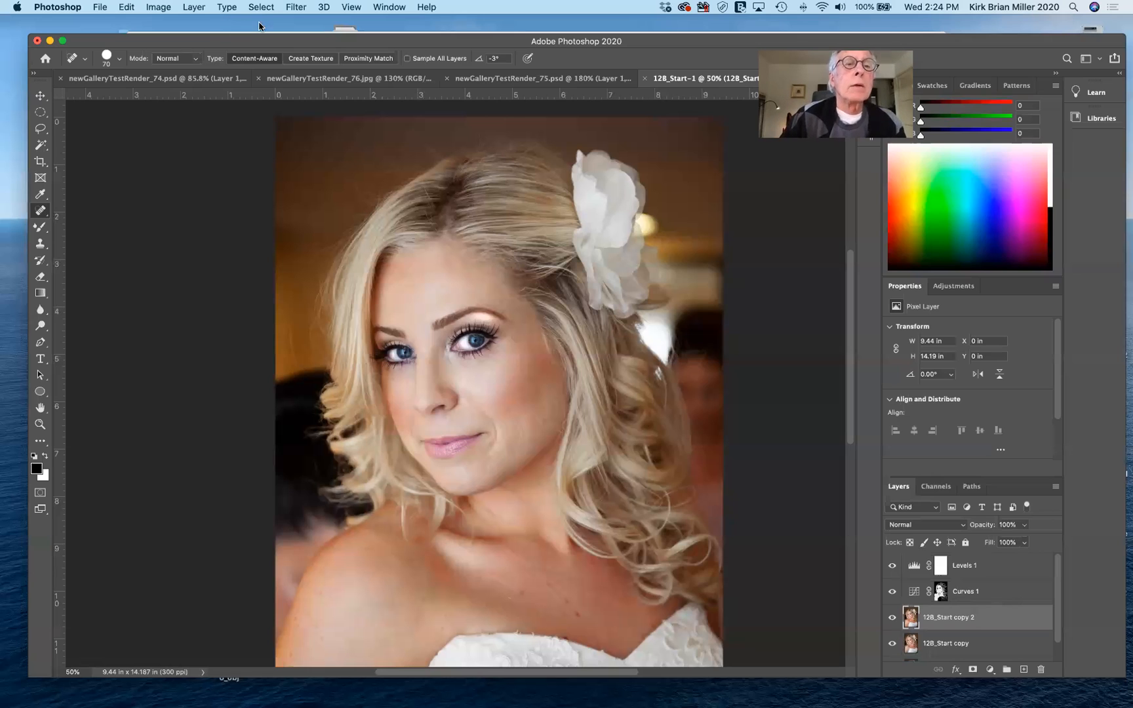
pyautogui.click(296, 8)
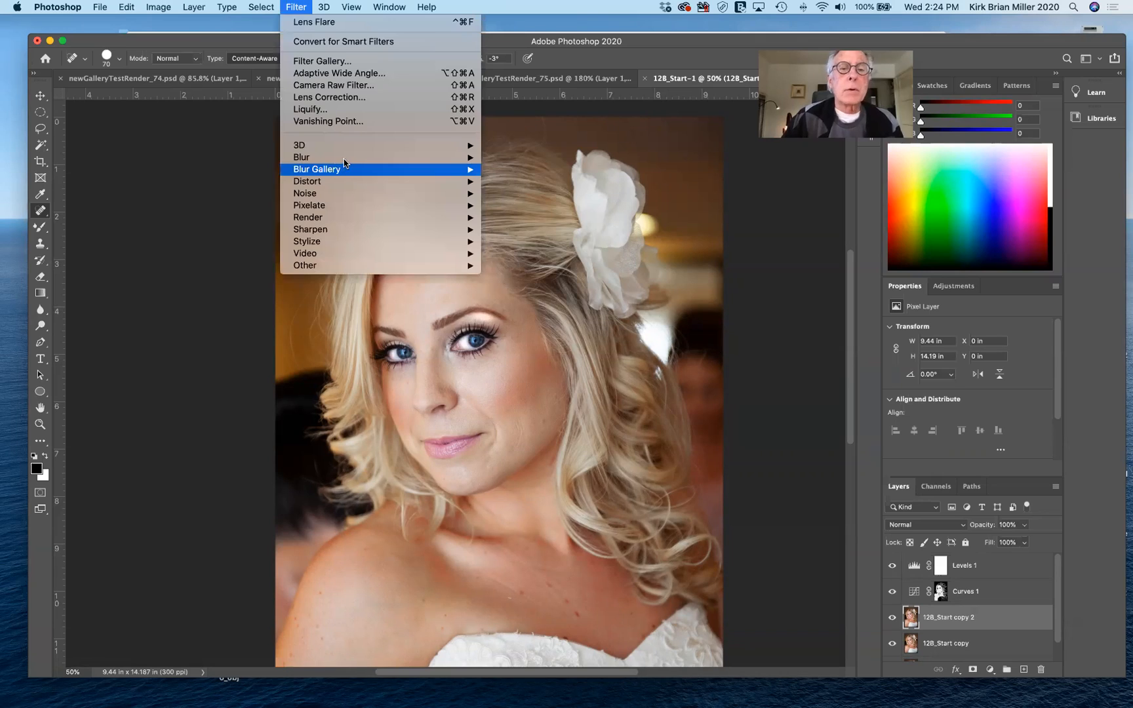
pyautogui.moveTo(343, 157)
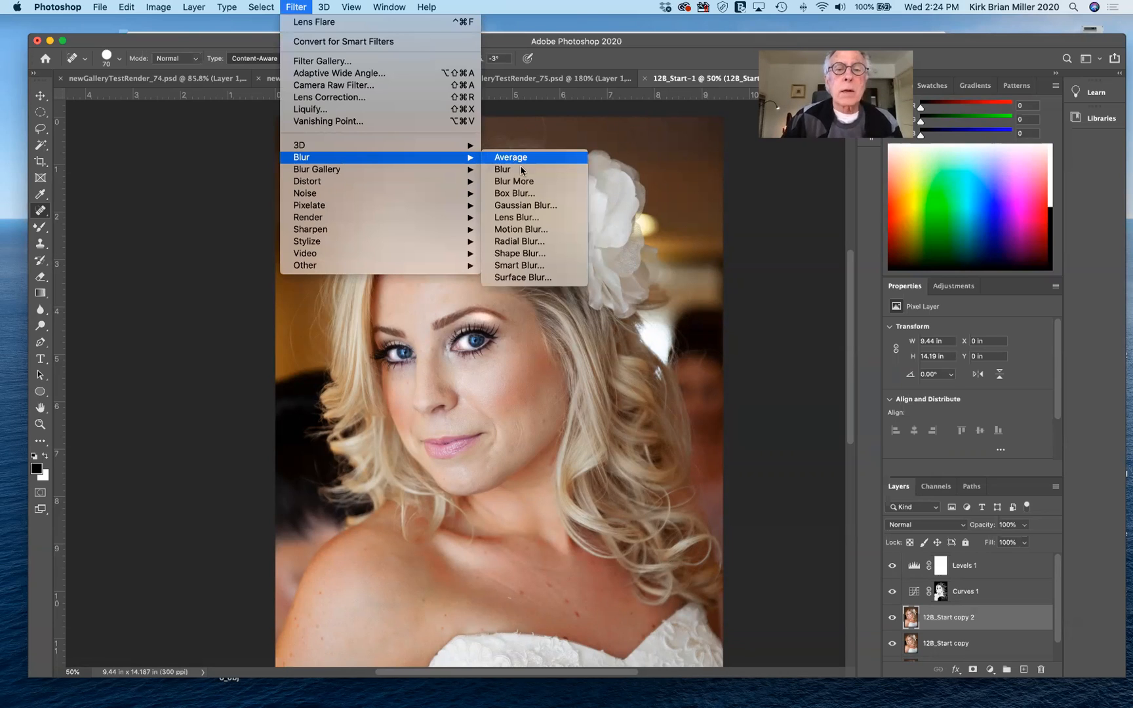
pyautogui.click(523, 278)
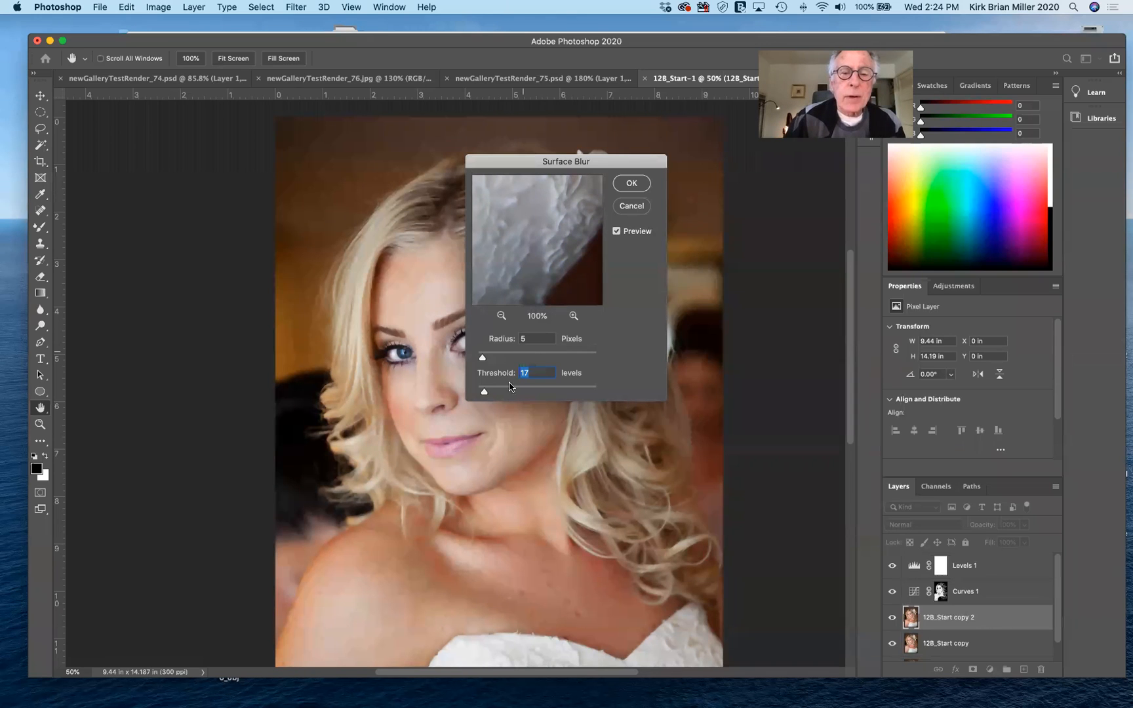
pyautogui.moveTo(483, 394); pyautogui.dragTo(480, 394)
pyautogui.moveTo(481, 394); pyautogui.dragTo(483, 393)
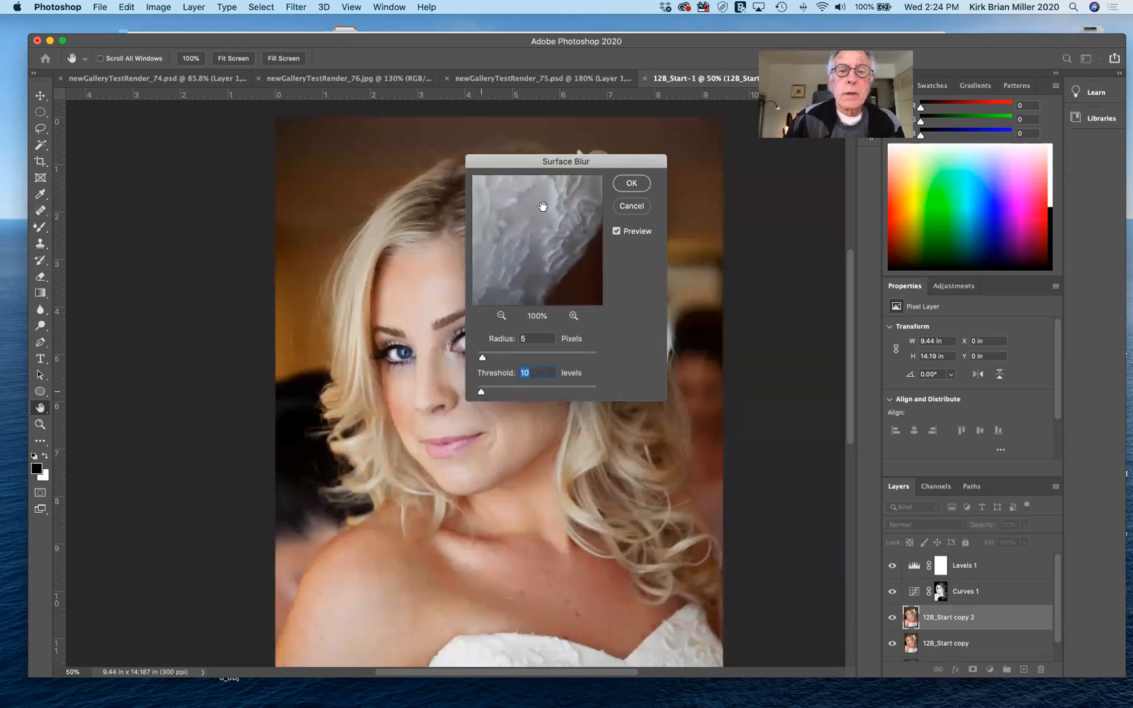
pyautogui.moveTo(543, 207); pyautogui.dragTo(574, 333)
pyautogui.moveTo(550, 215); pyautogui.dragTo(607, 289)
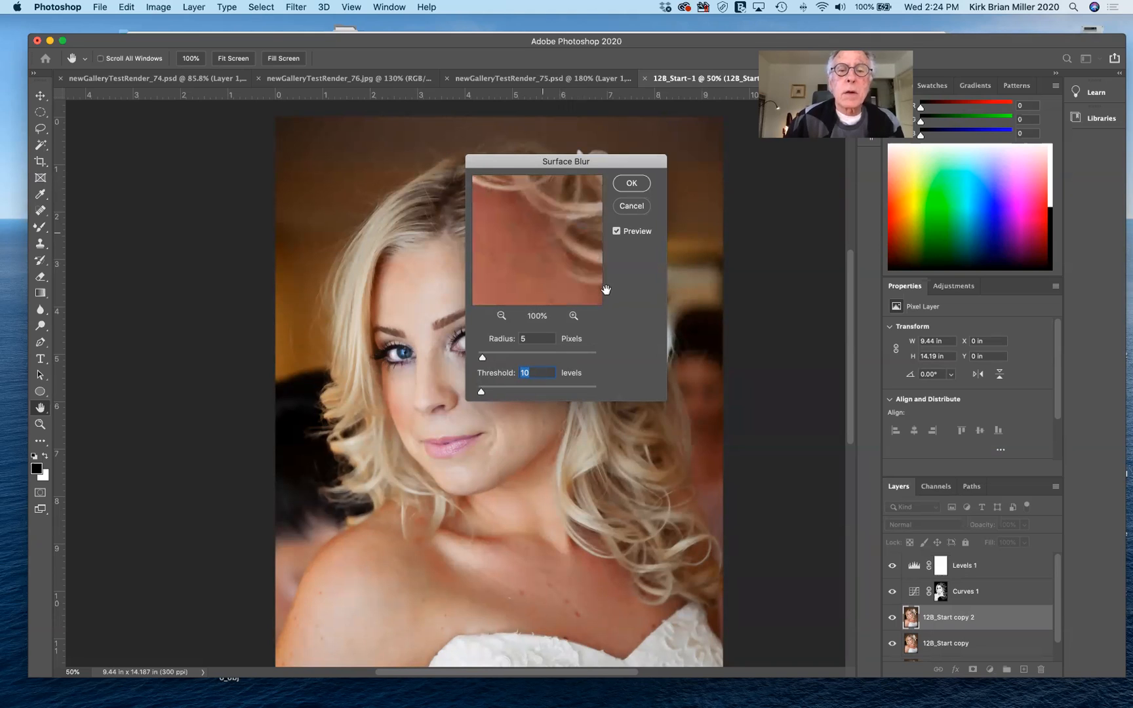
pyautogui.moveTo(506, 259); pyautogui.dragTo(539, 238)
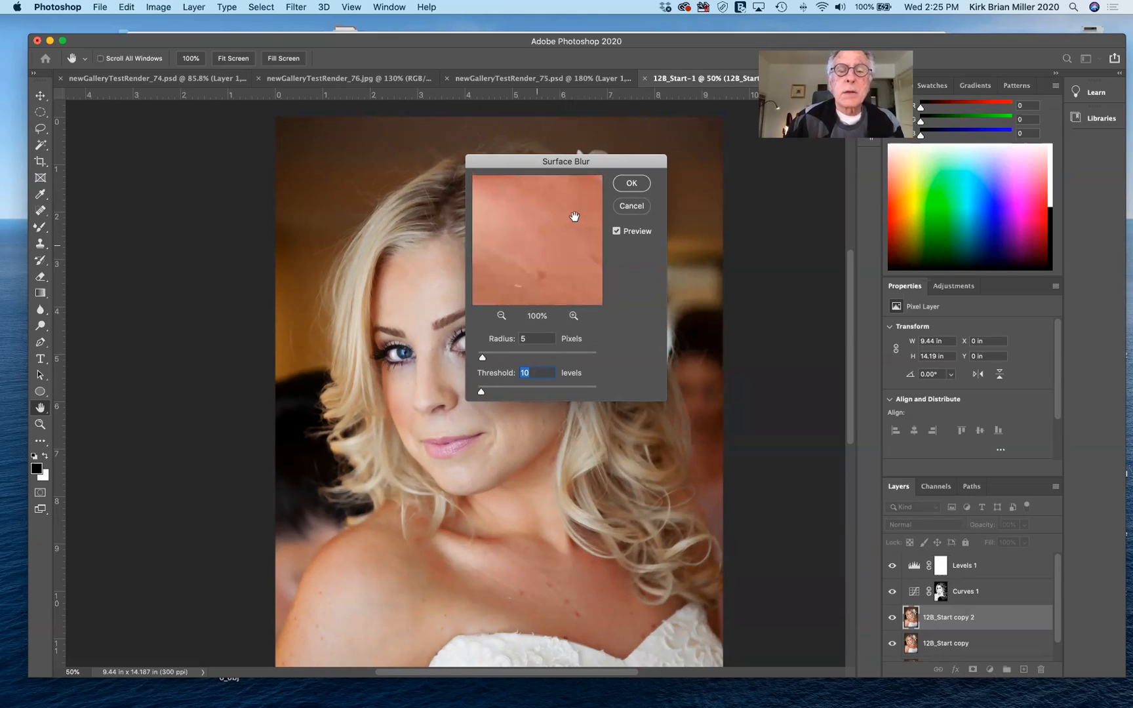
pyautogui.click(631, 186)
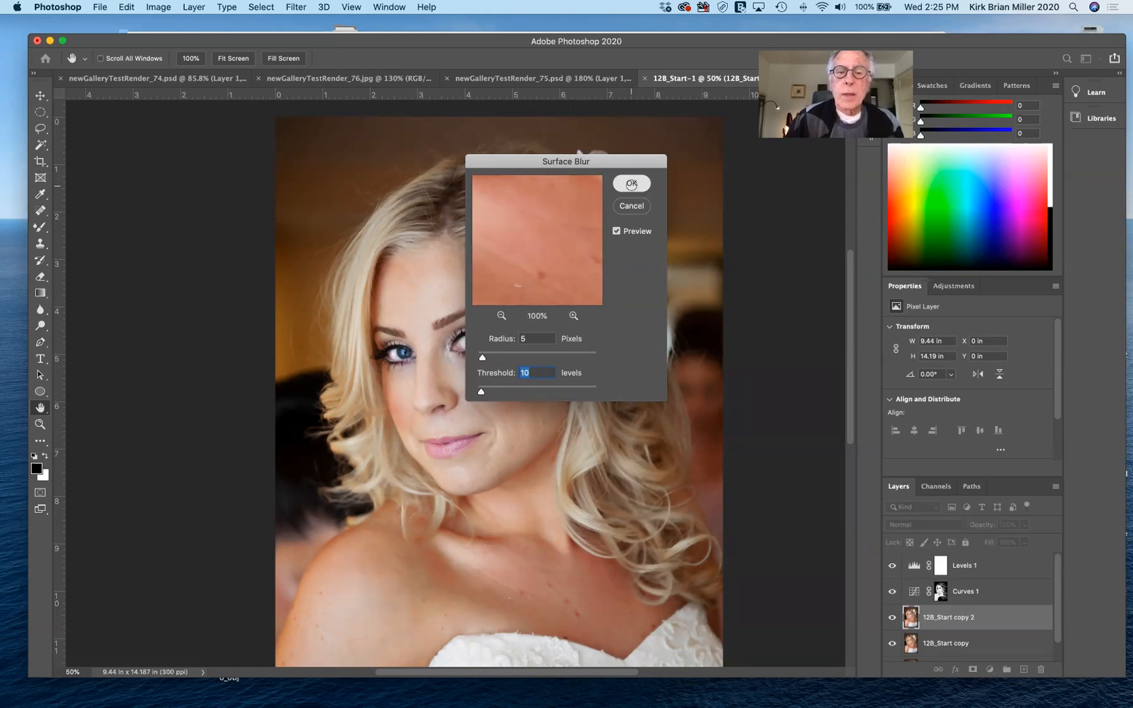
# Compare the facial skin close up with and without the blurred 12B_Start copy 2 layer.
pyautogui.press('j')
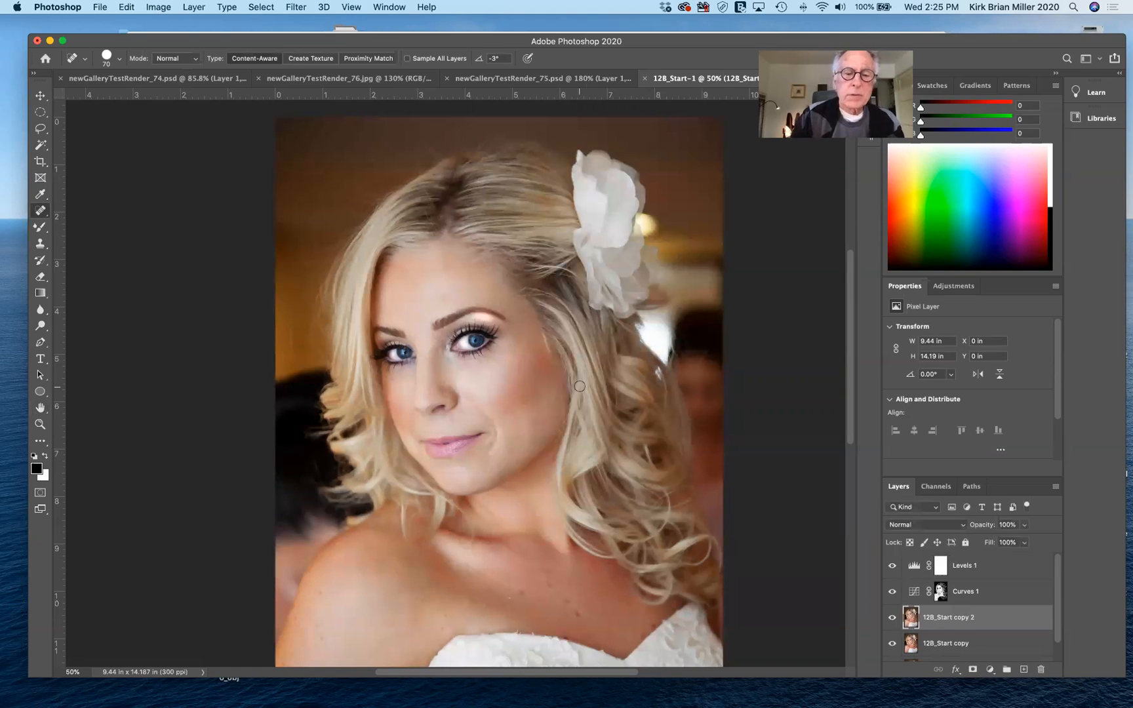
pyautogui.scroll(5, 583, 374)
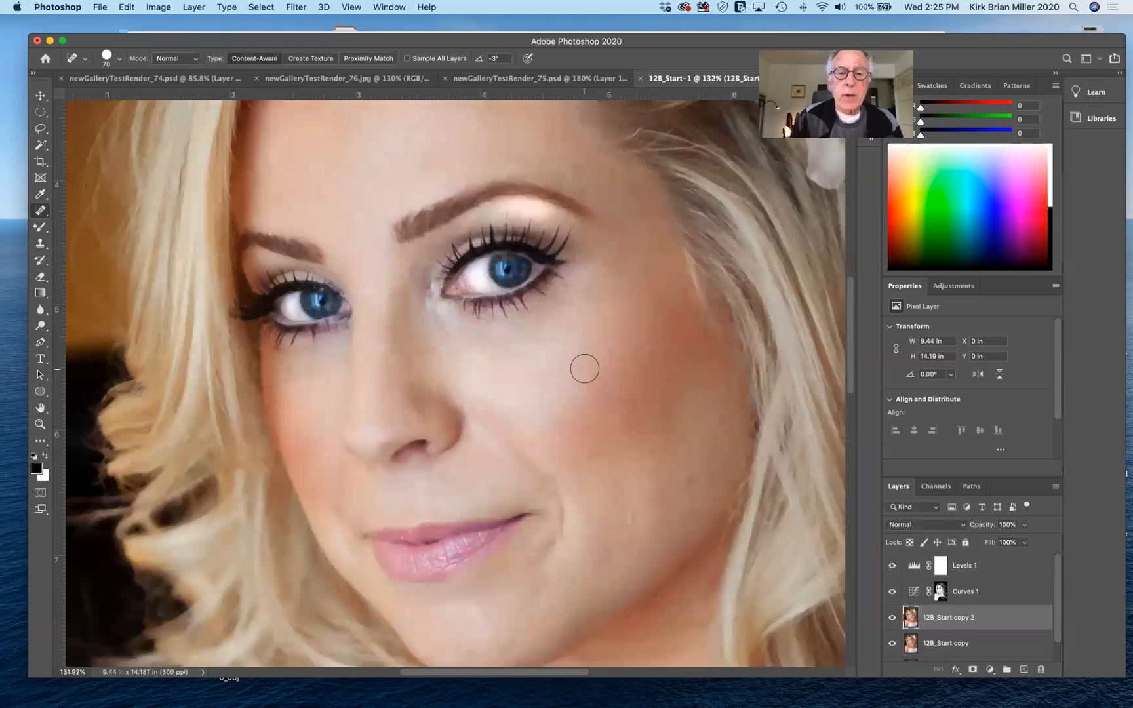
pyautogui.scroll(2, 583, 367)
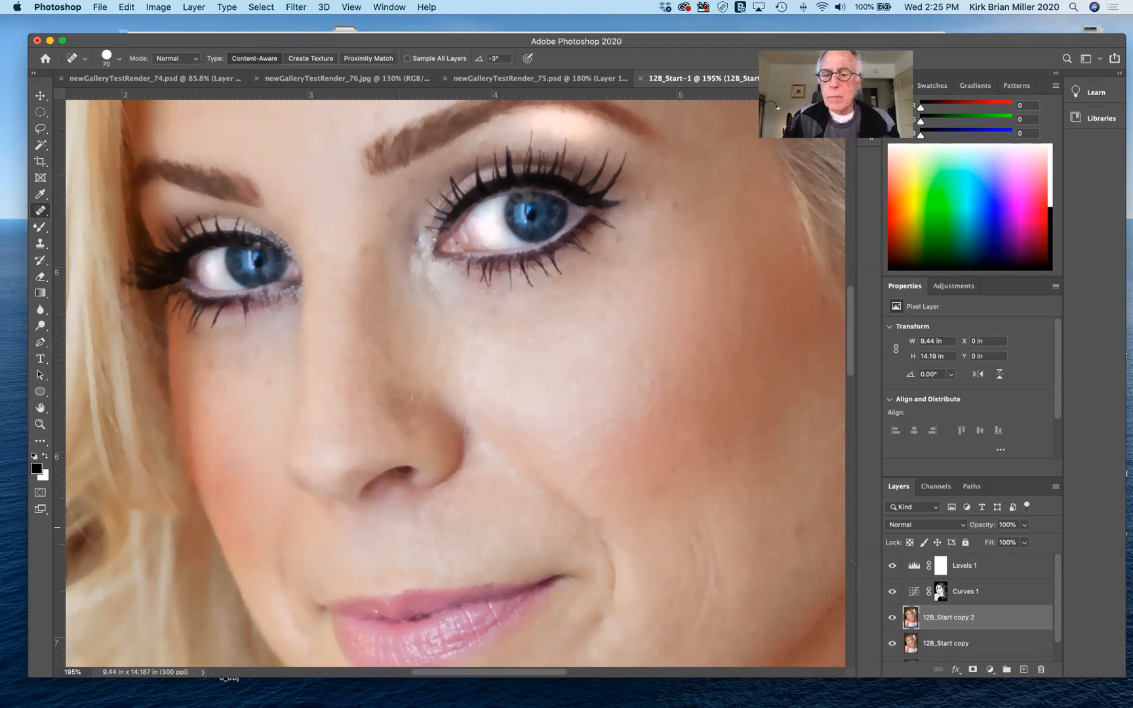
pyautogui.click(892, 619)
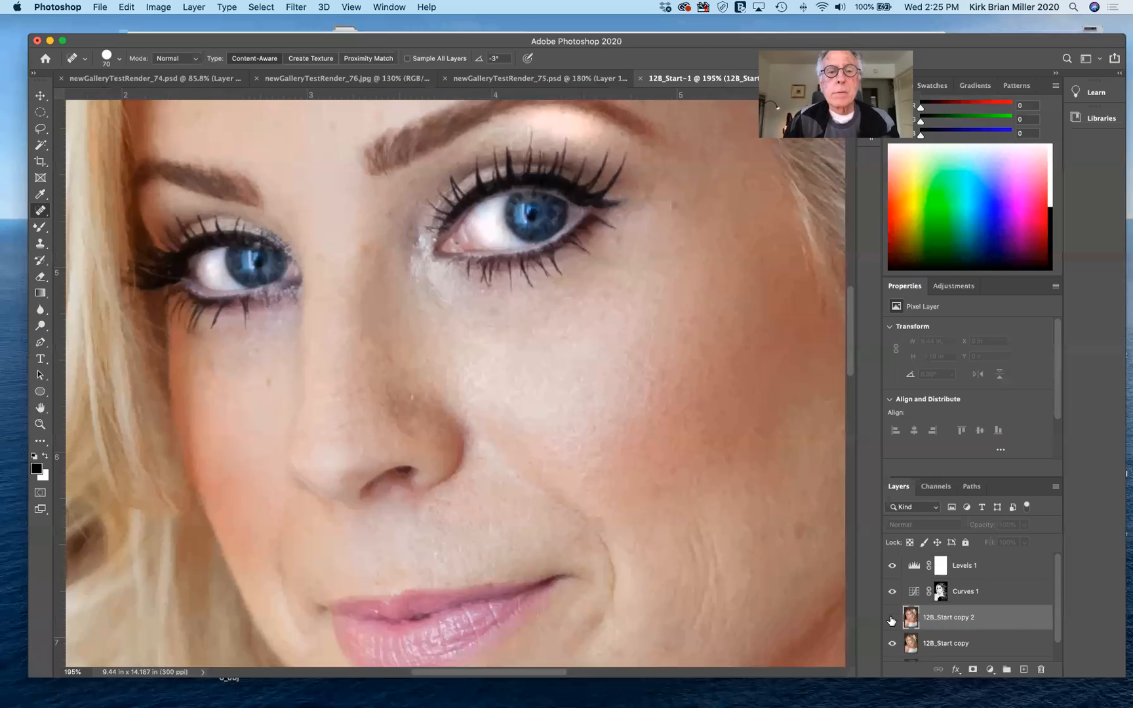
pyautogui.click(892, 619)
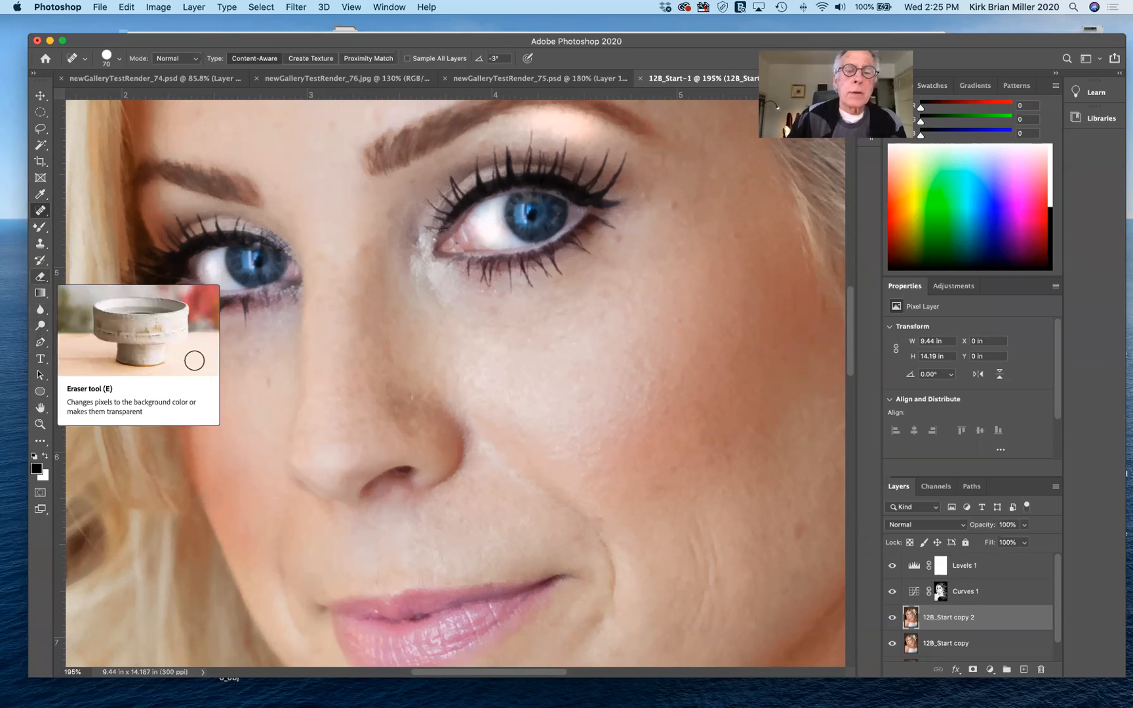
# Set up the Eraser tool with a size 90 brush for the blurred 12B_Start copy 2 layer.
pyautogui.press('e')
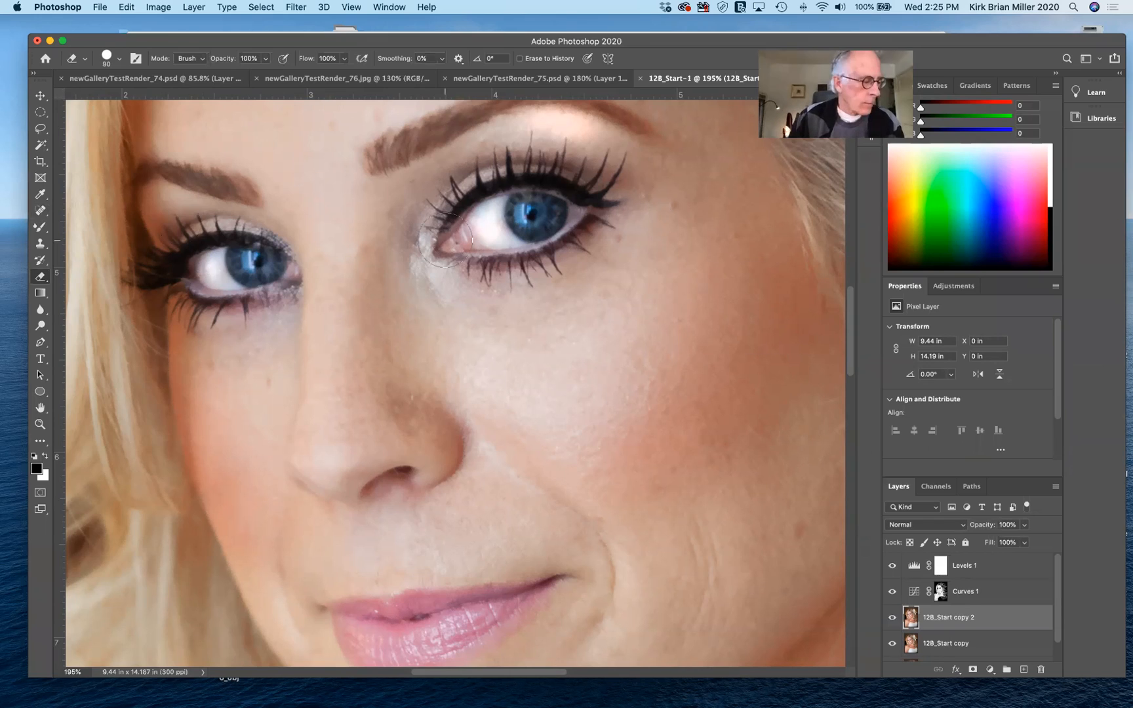
pyautogui.press(']')
pyautogui.press(']')
pyautogui.press(']')
pyautogui.press(']')
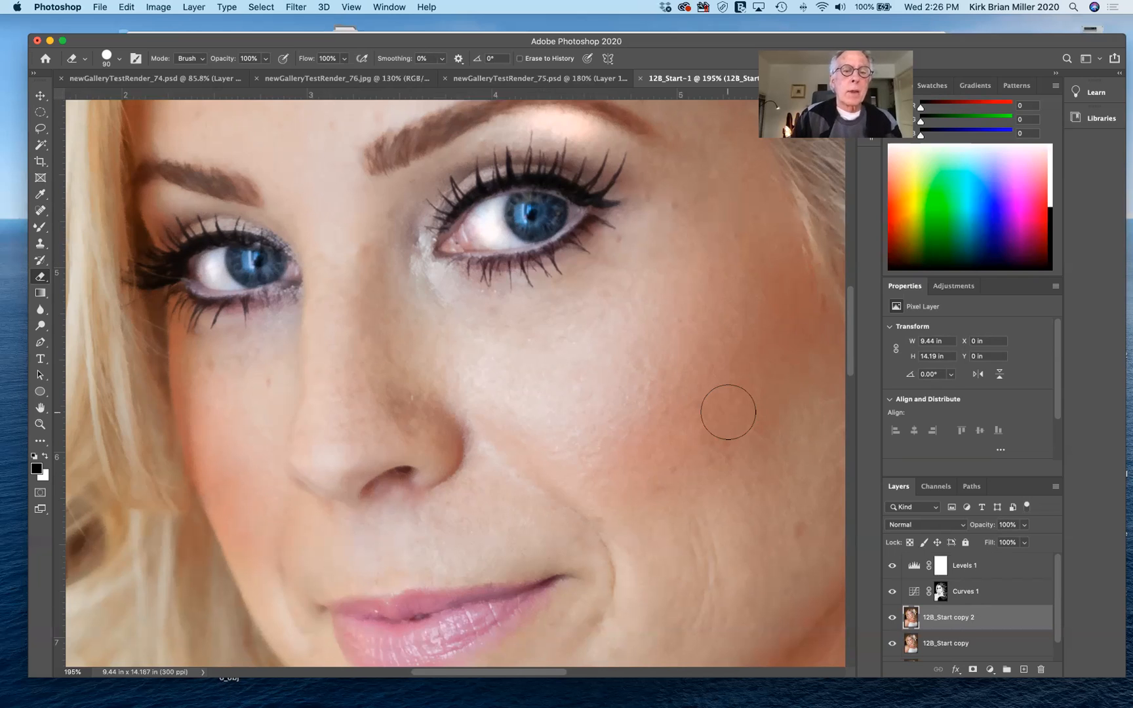
# Reduce the opacity of the blurred 12B_Start copy 2 layer to 40%.
pyautogui.press('super+minus')
pyautogui.press('super+minus')
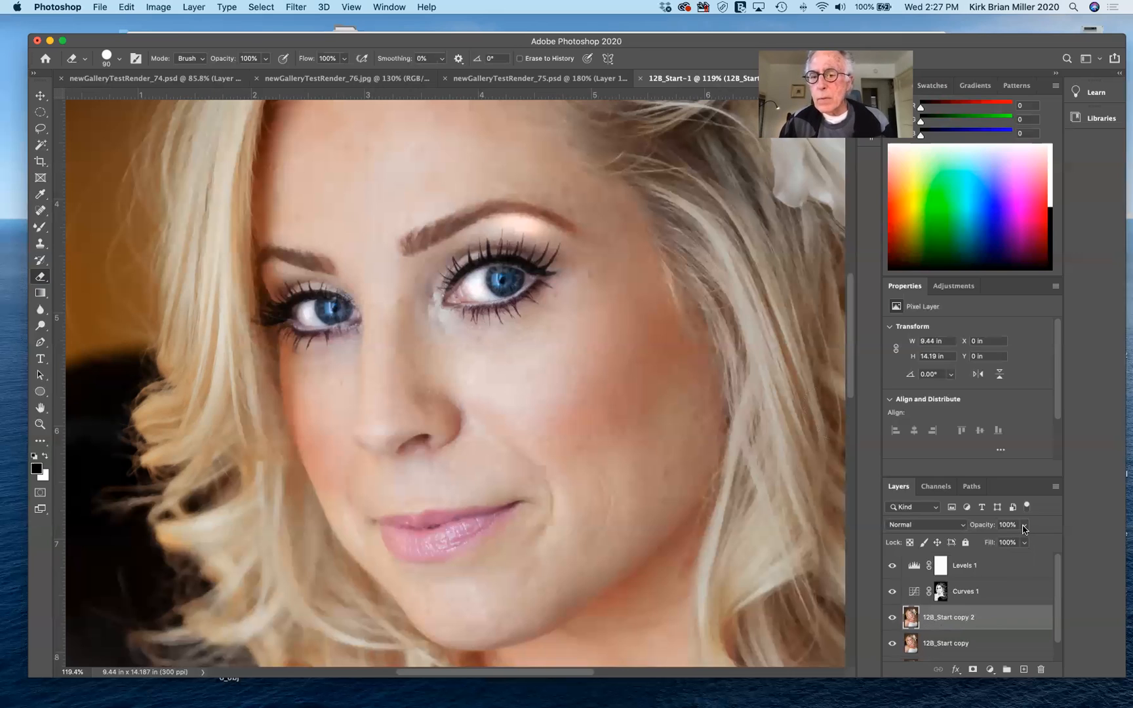
pyautogui.moveTo(1024, 530)
pyautogui.mouseDown()
pyautogui.moveTo(1023, 544)
pyautogui.moveTo(992, 547)
pyautogui.mouseUp()
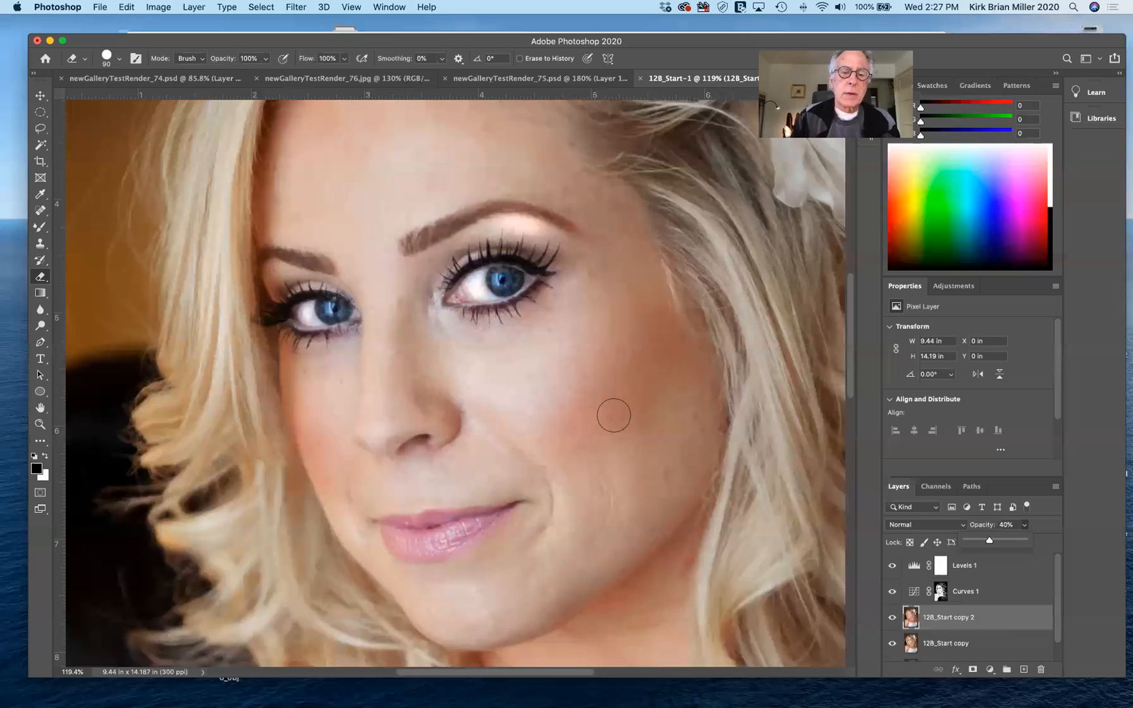
# Select every layer from Levels 1 down to 12B_Start and stamp them into a new merged layer above Levels 1.
pyautogui.press('super+0')
pyautogui.press('super+minus')
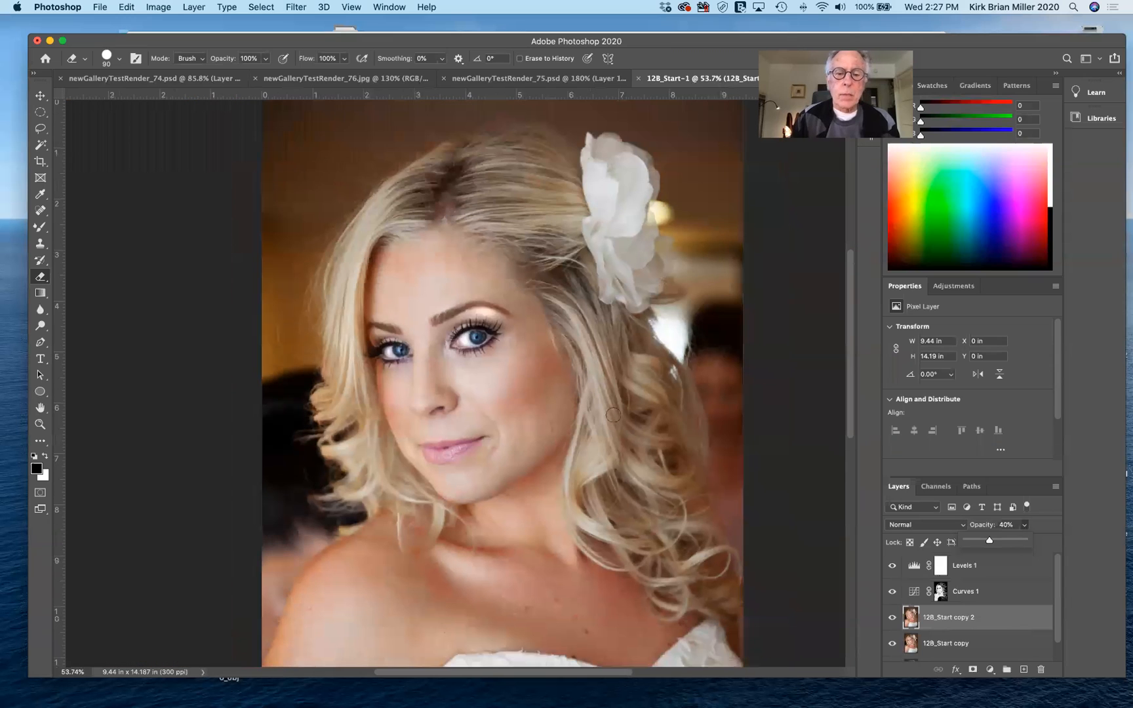
pyautogui.scroll(-4, 613, 414)
pyautogui.scroll(2, 613, 414)
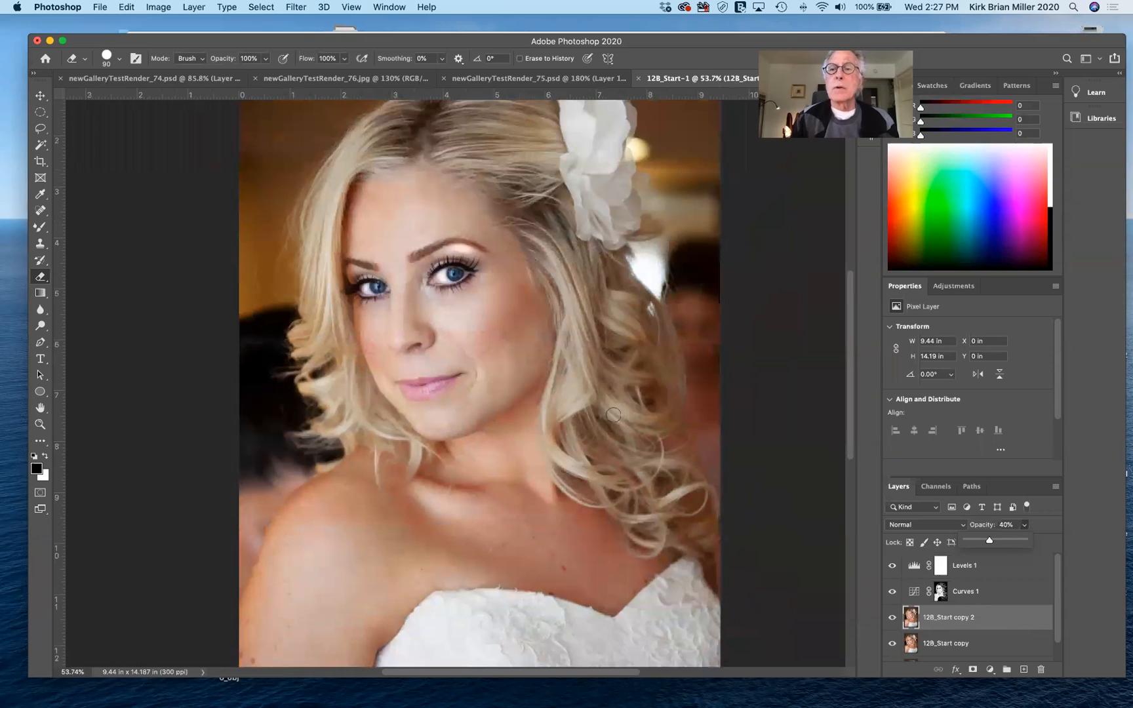
pyautogui.scroll(1, 613, 415)
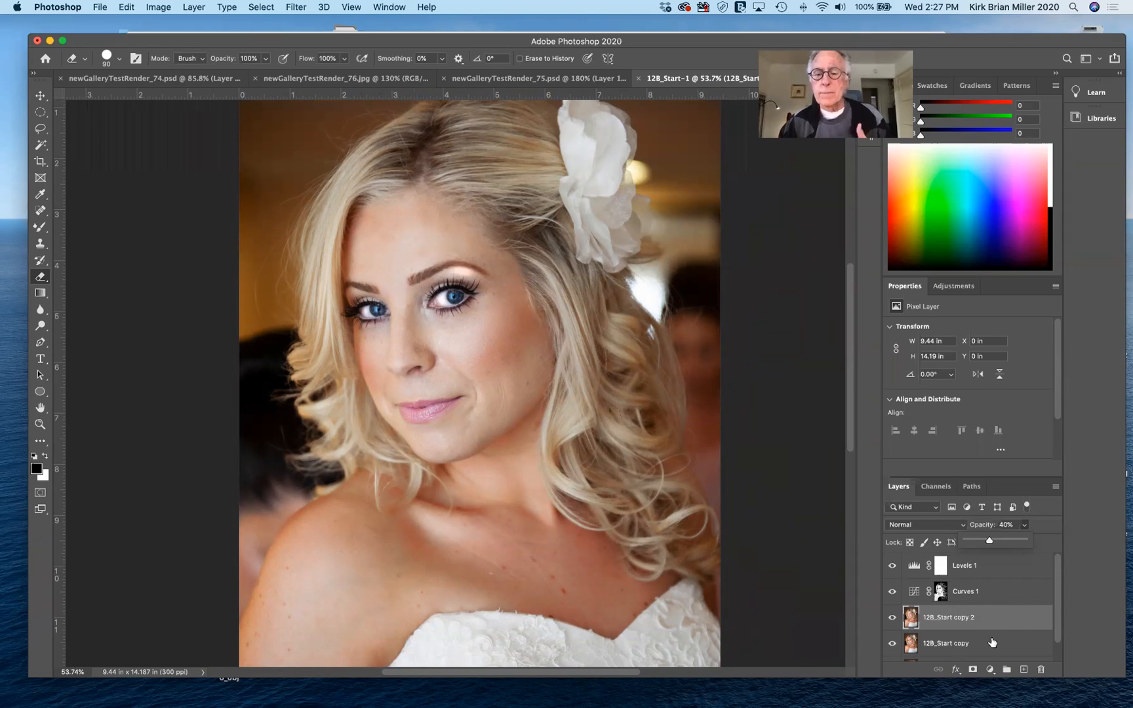
pyautogui.click(1001, 565)
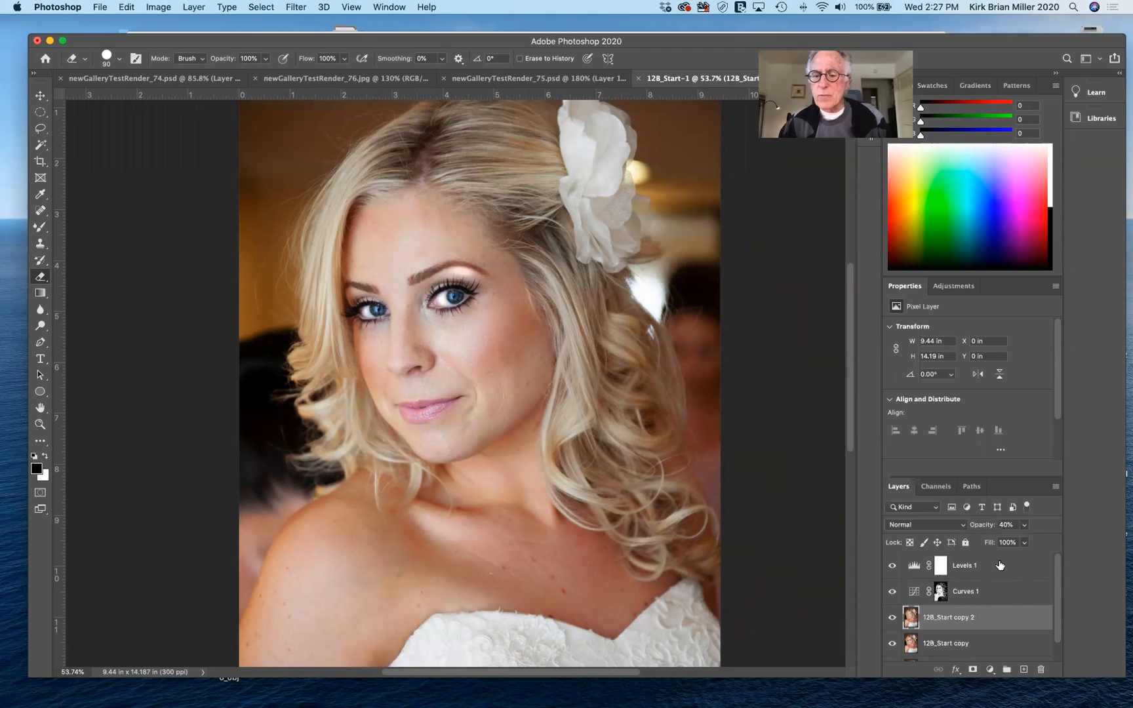
pyautogui.scroll(-1, 985, 628)
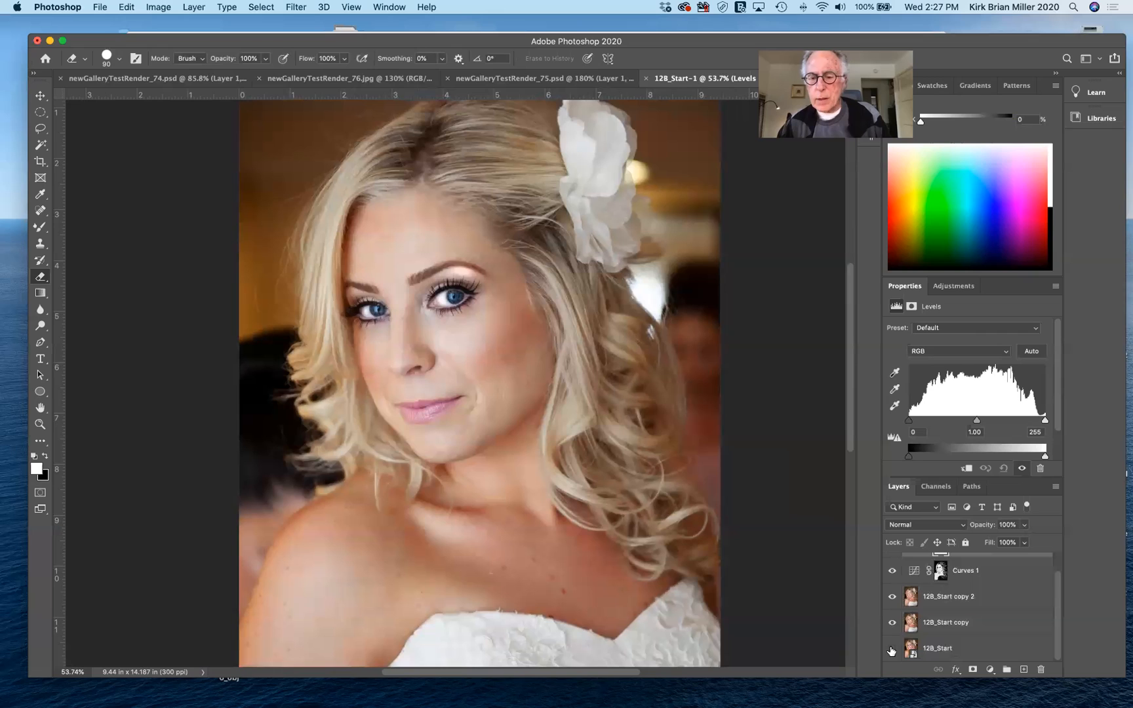
pyautogui.keyDown('shift'); pyautogui.click(964, 655); pyautogui.keyUp('shift')
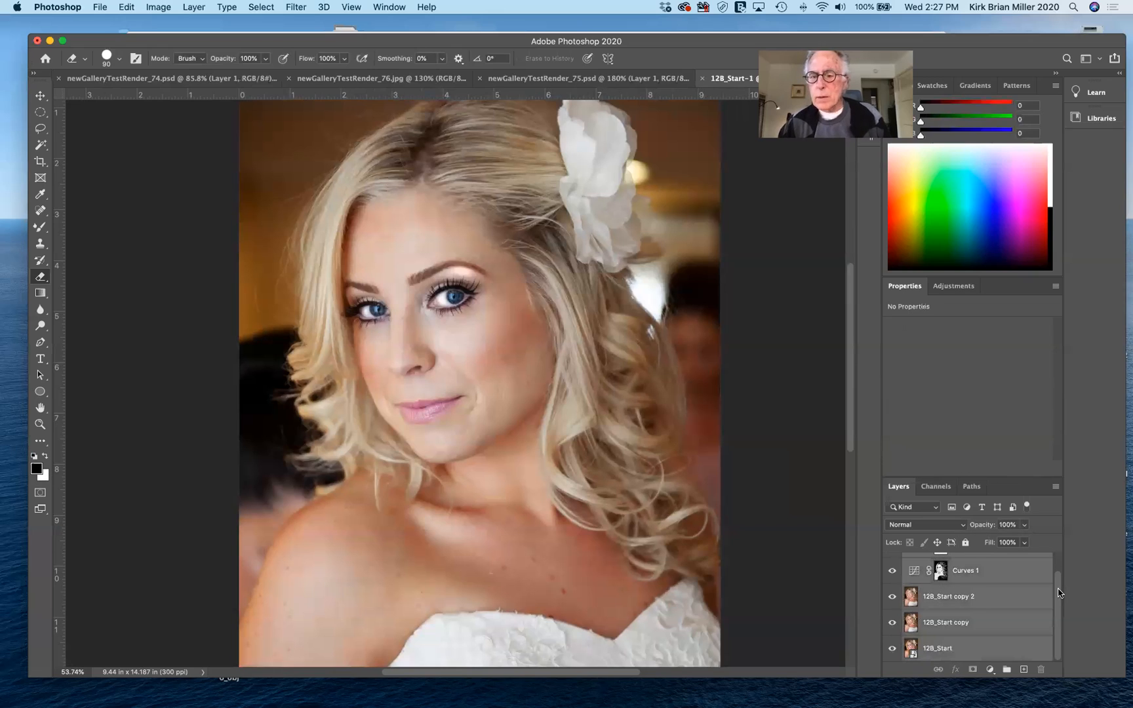
pyautogui.scroll(1, 1056, 570)
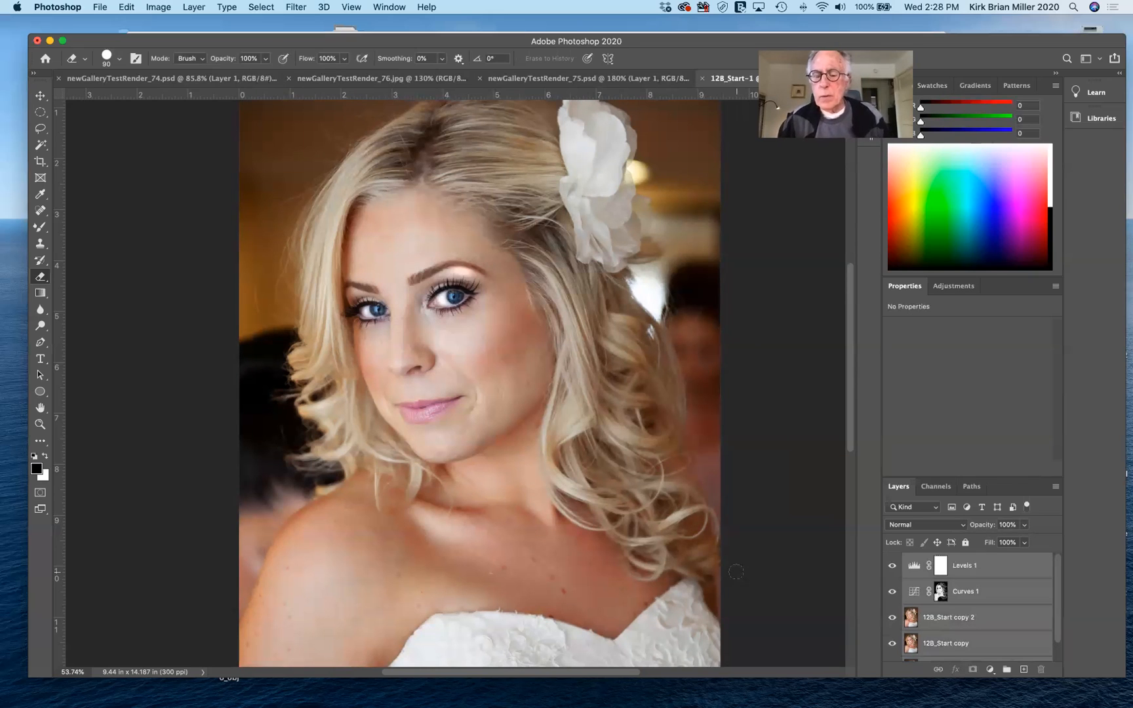
pyautogui.press('super+alt+shift+e')
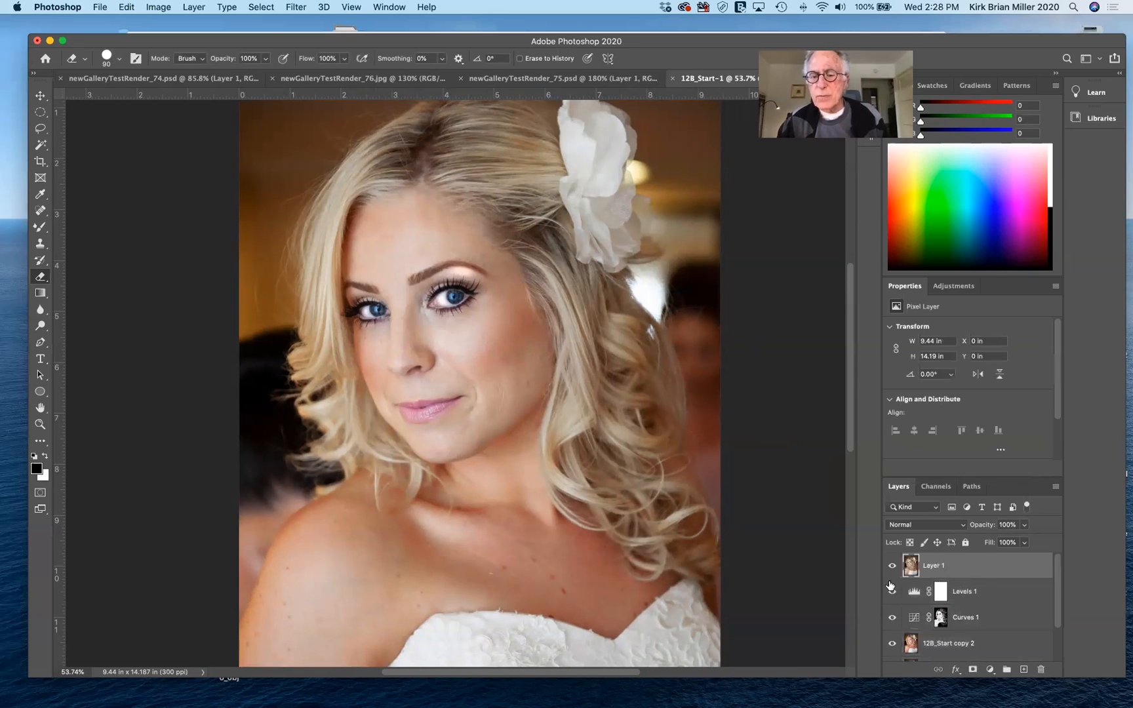
# Hide the Levels 1, Curves 1, 12B_Start copy 2 and 12B_Start copy layers beneath the merged layer.
pyautogui.moveTo(893, 624); pyautogui.dragTo(894, 659)
pyautogui.scroll(-1, 906, 628)
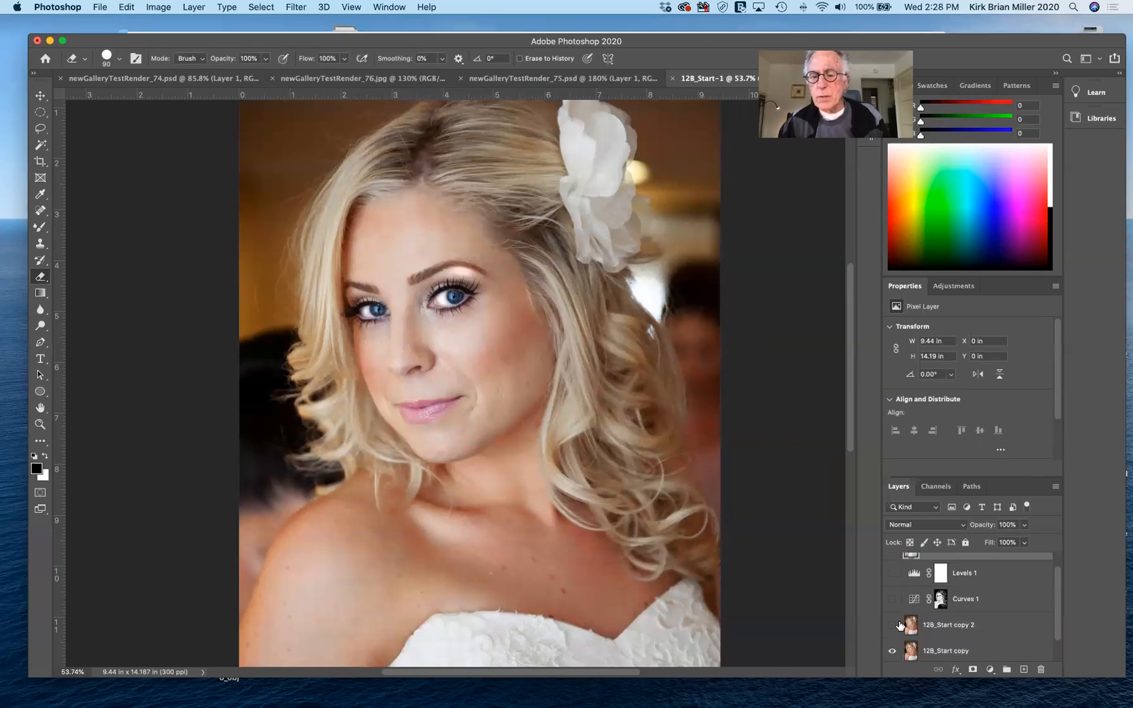
pyautogui.scroll(-1, 894, 627)
pyautogui.click(893, 624)
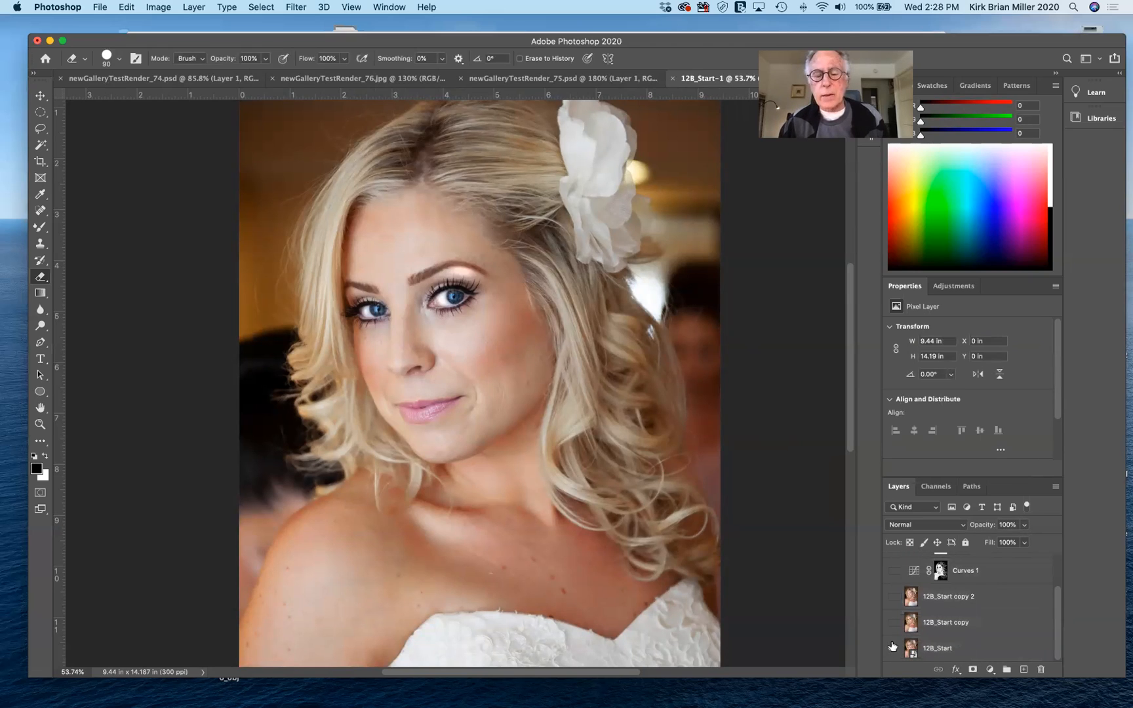
pyautogui.scroll(2, 938, 604)
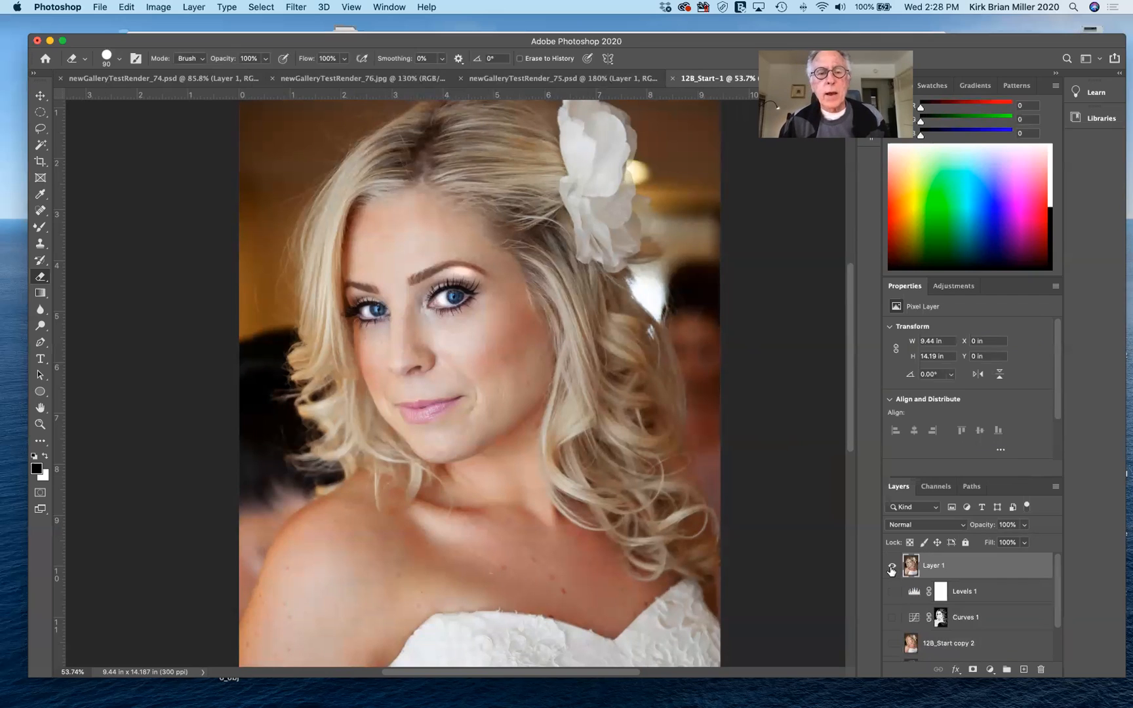
# Compare the retouched portrait with the original by switching the merged Layer 1 off and on, leaving it shown.
pyautogui.click(891, 569)
pyautogui.click(892, 567)
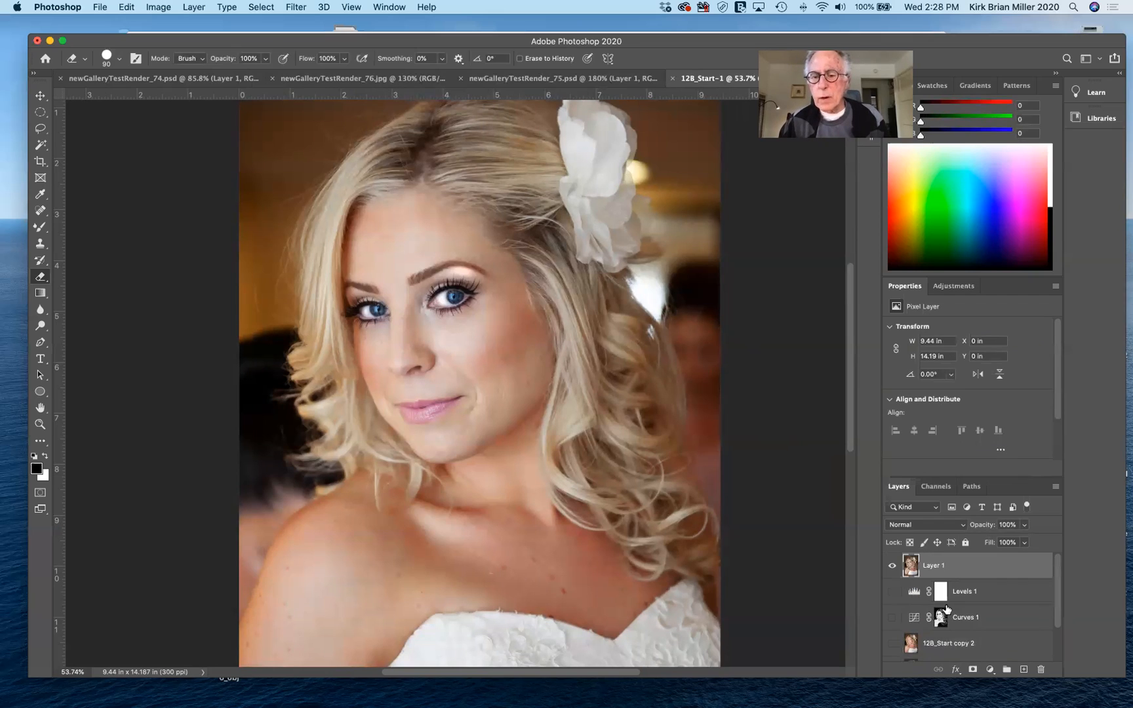
pyautogui.scroll(-2, 905, 651)
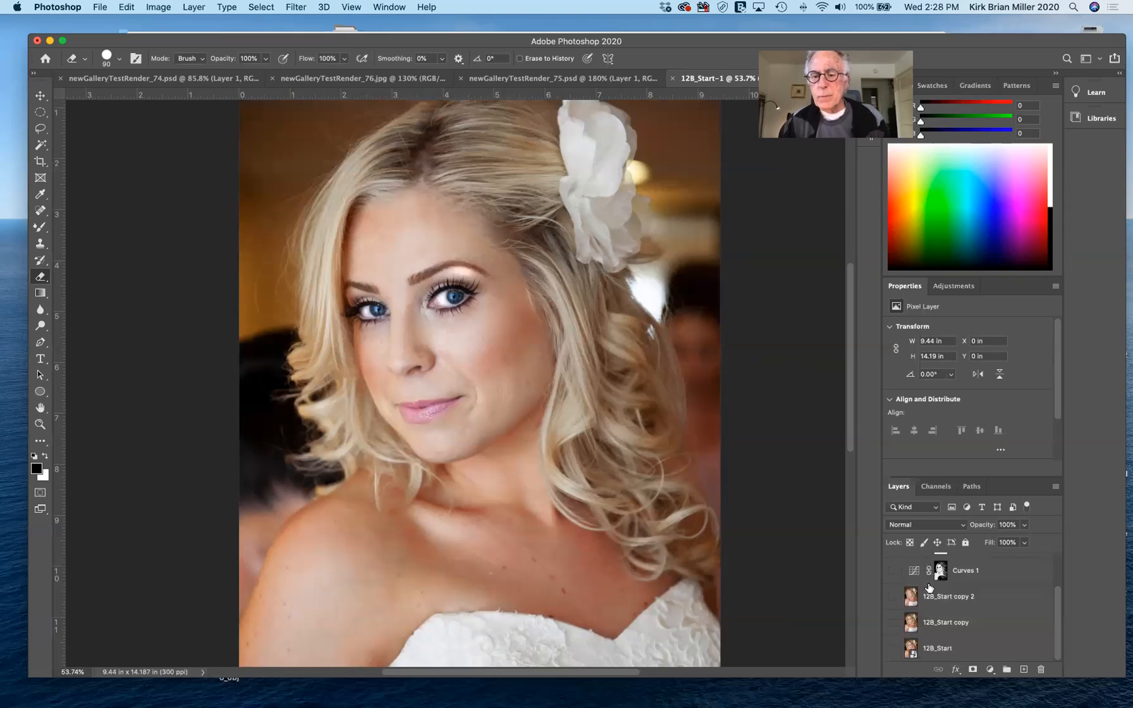
pyautogui.scroll(2, 890, 569)
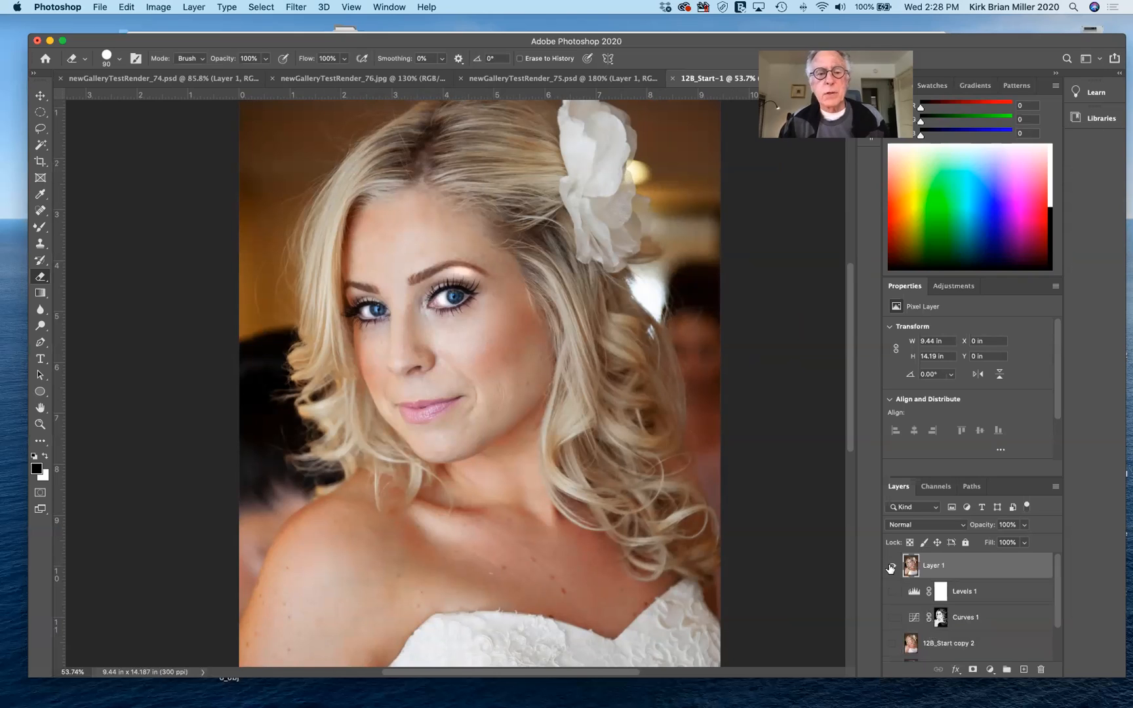
pyautogui.click(891, 568)
pyautogui.click(891, 568)
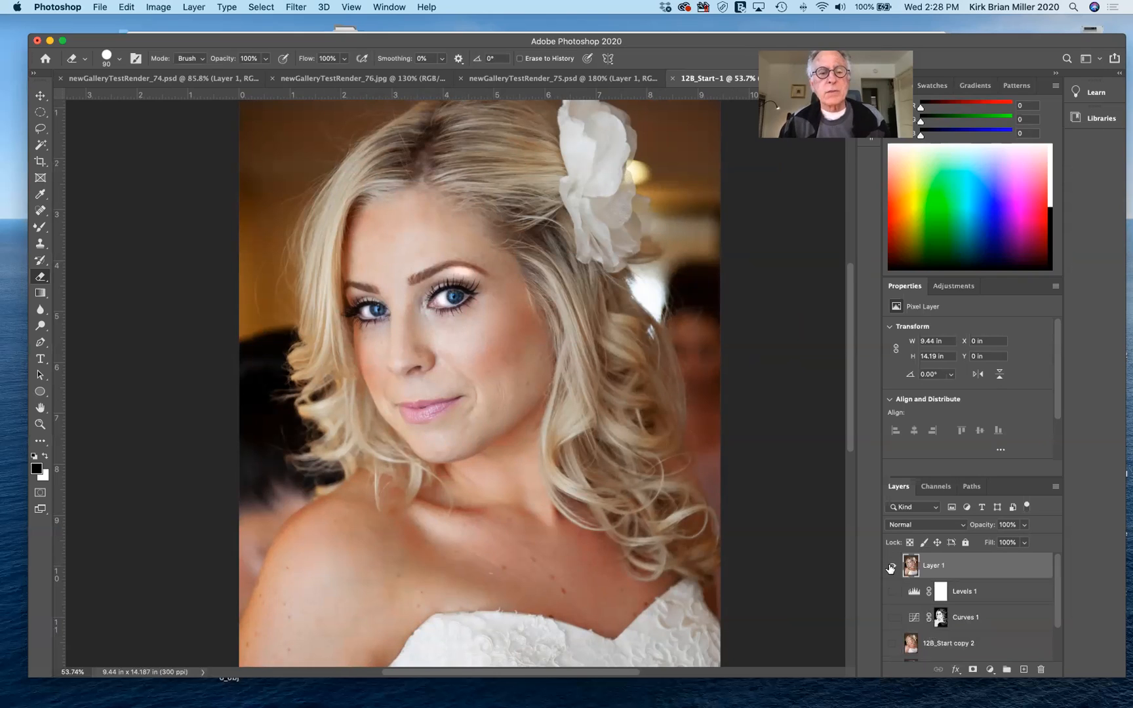
pyautogui.click(892, 568)
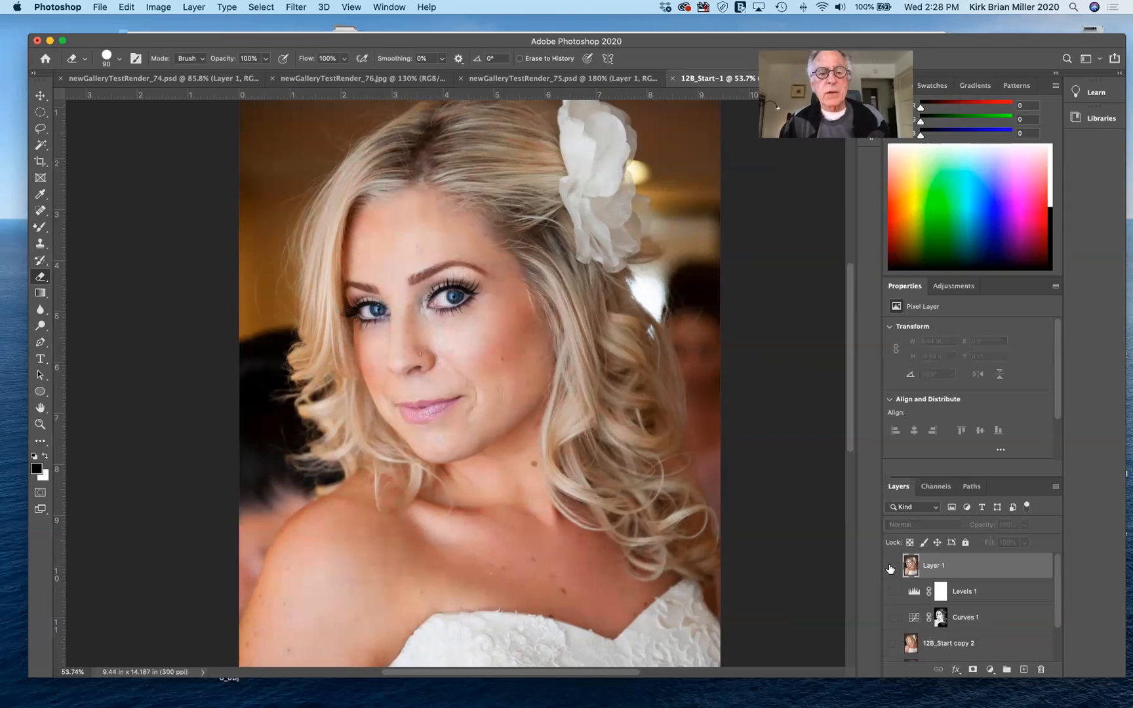
pyautogui.click(891, 568)
pyautogui.click(891, 568)
pyautogui.click(892, 568)
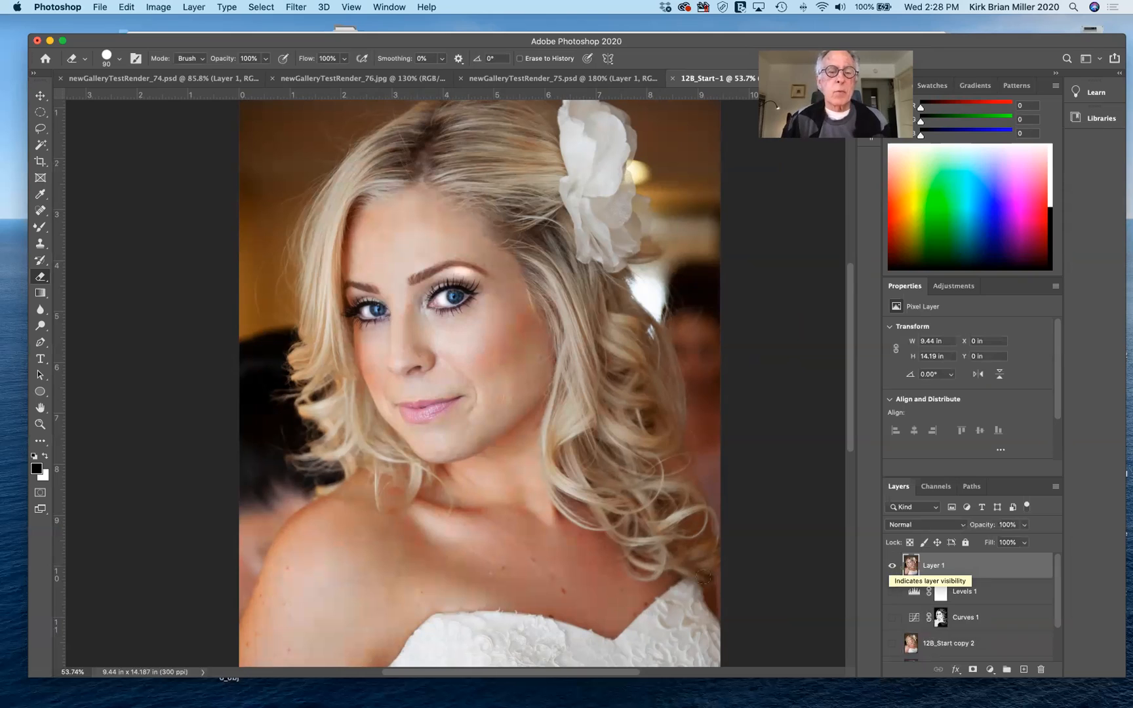